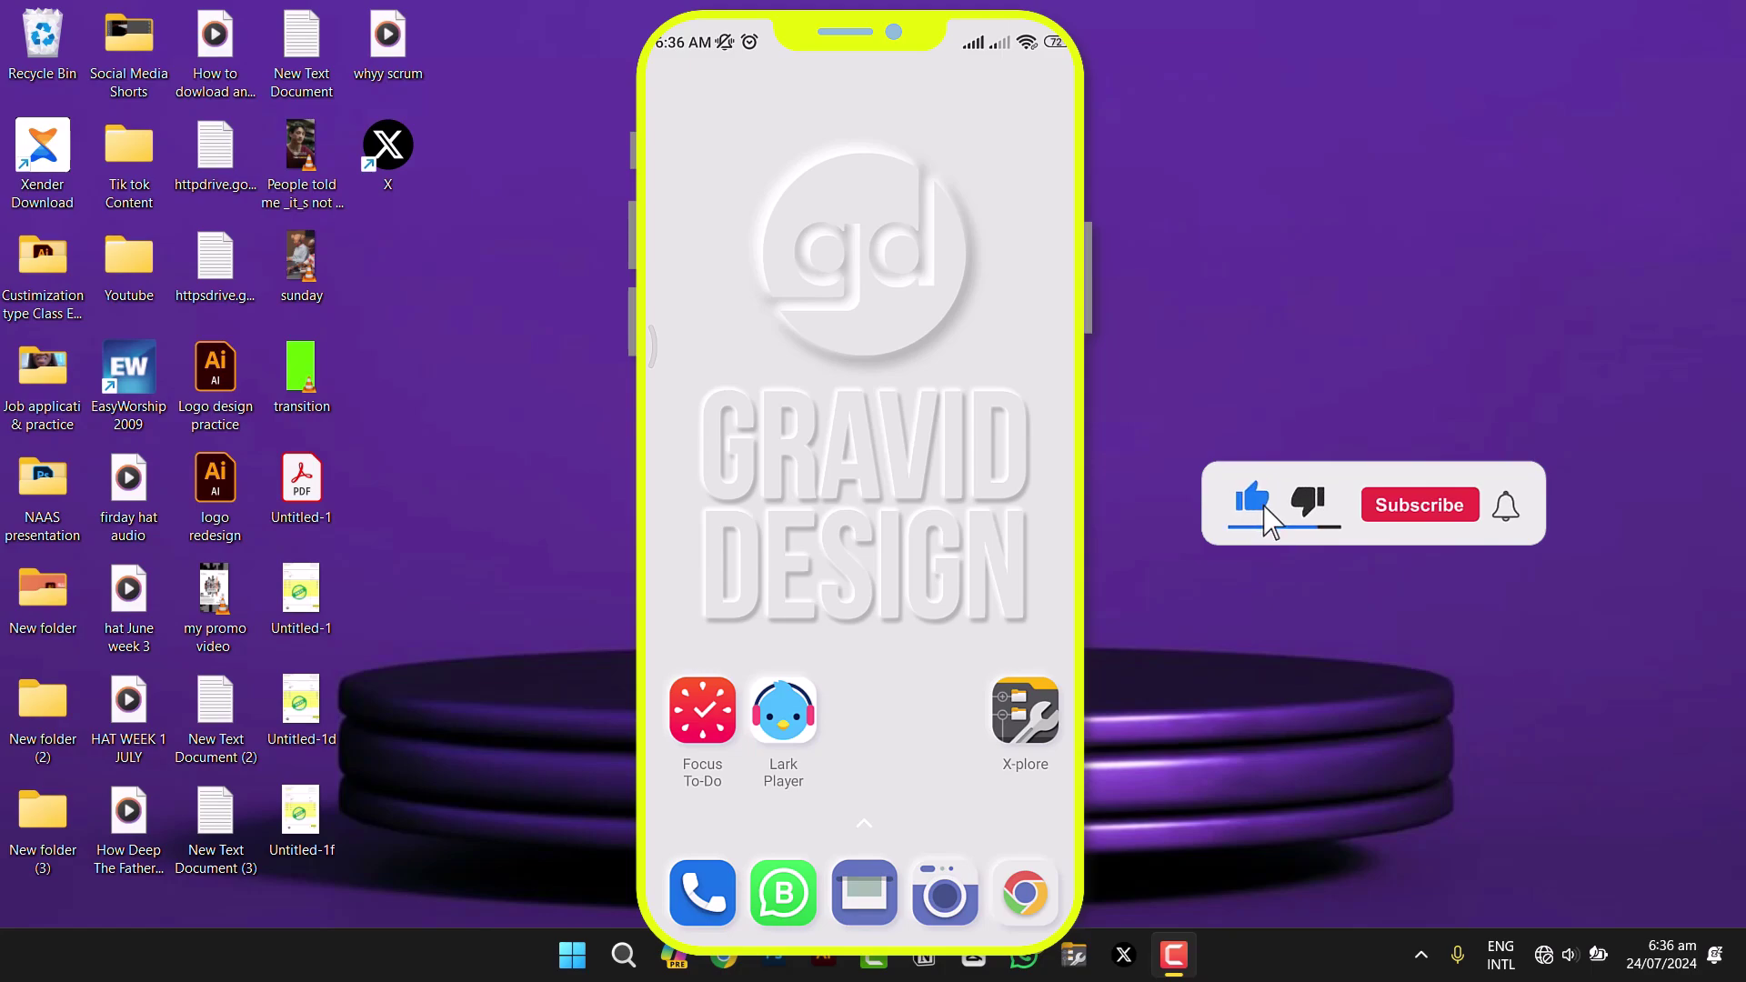
Step: Open X-plore and hide the App manager, SSH File Transfer and Web storage sections
click(1025, 710)
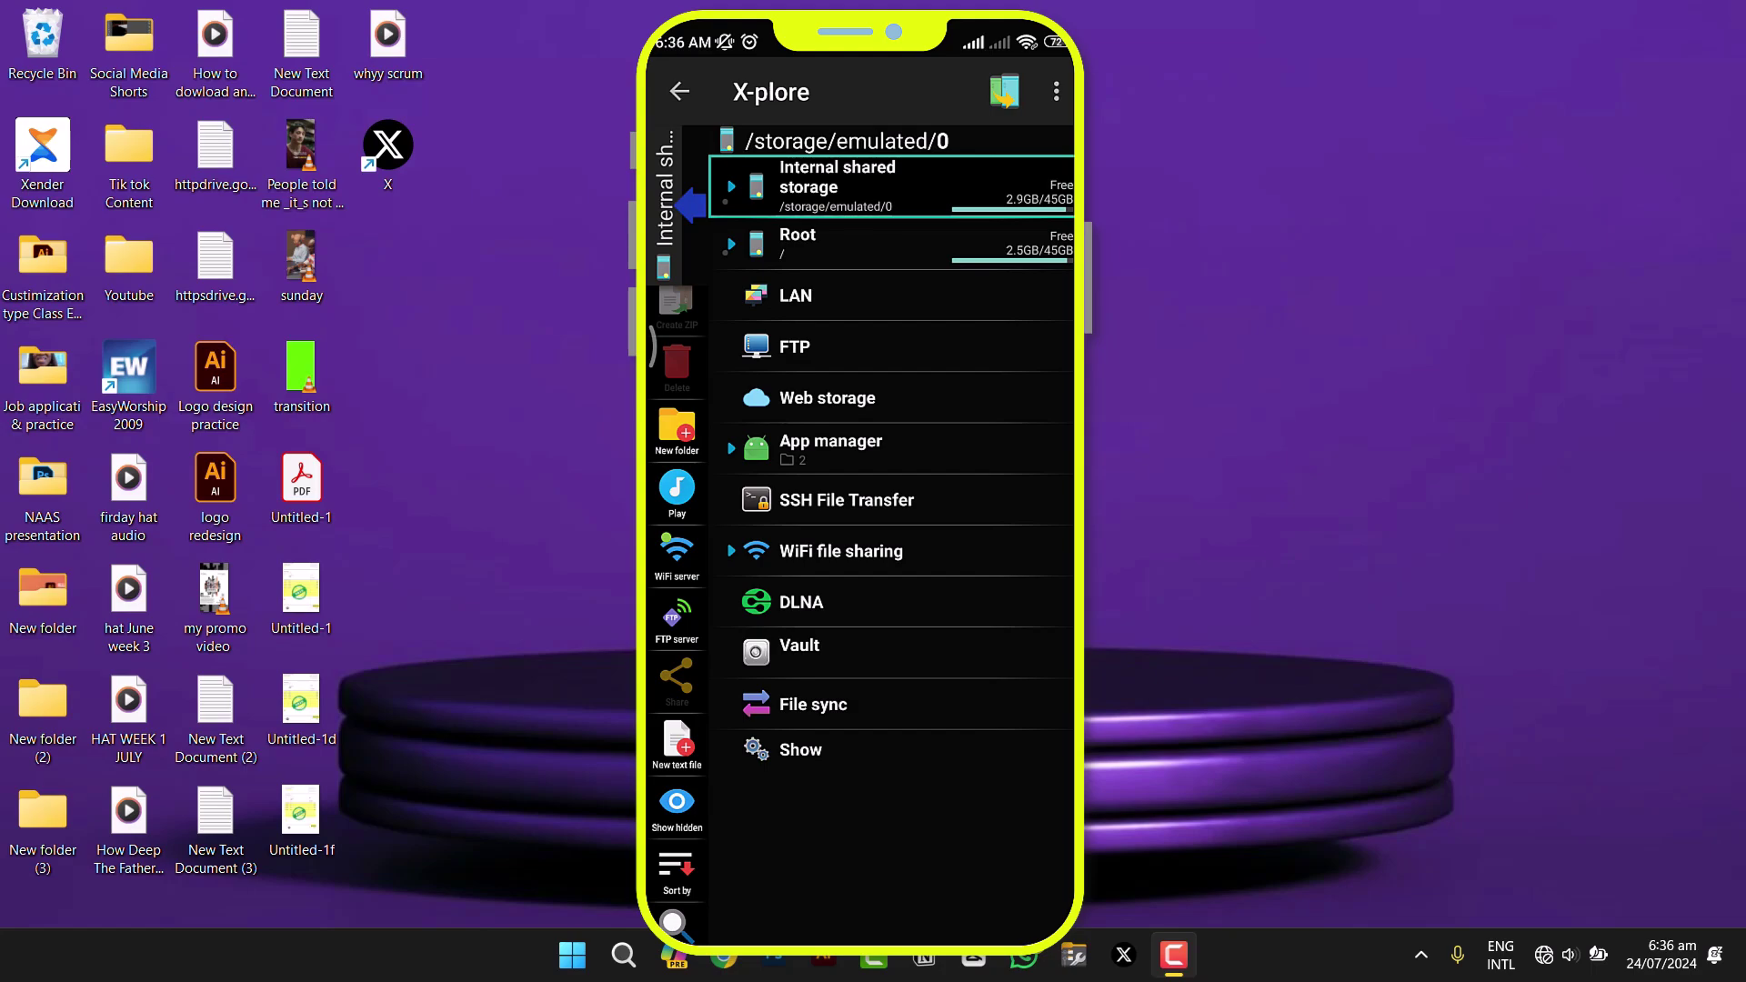
click(846, 751)
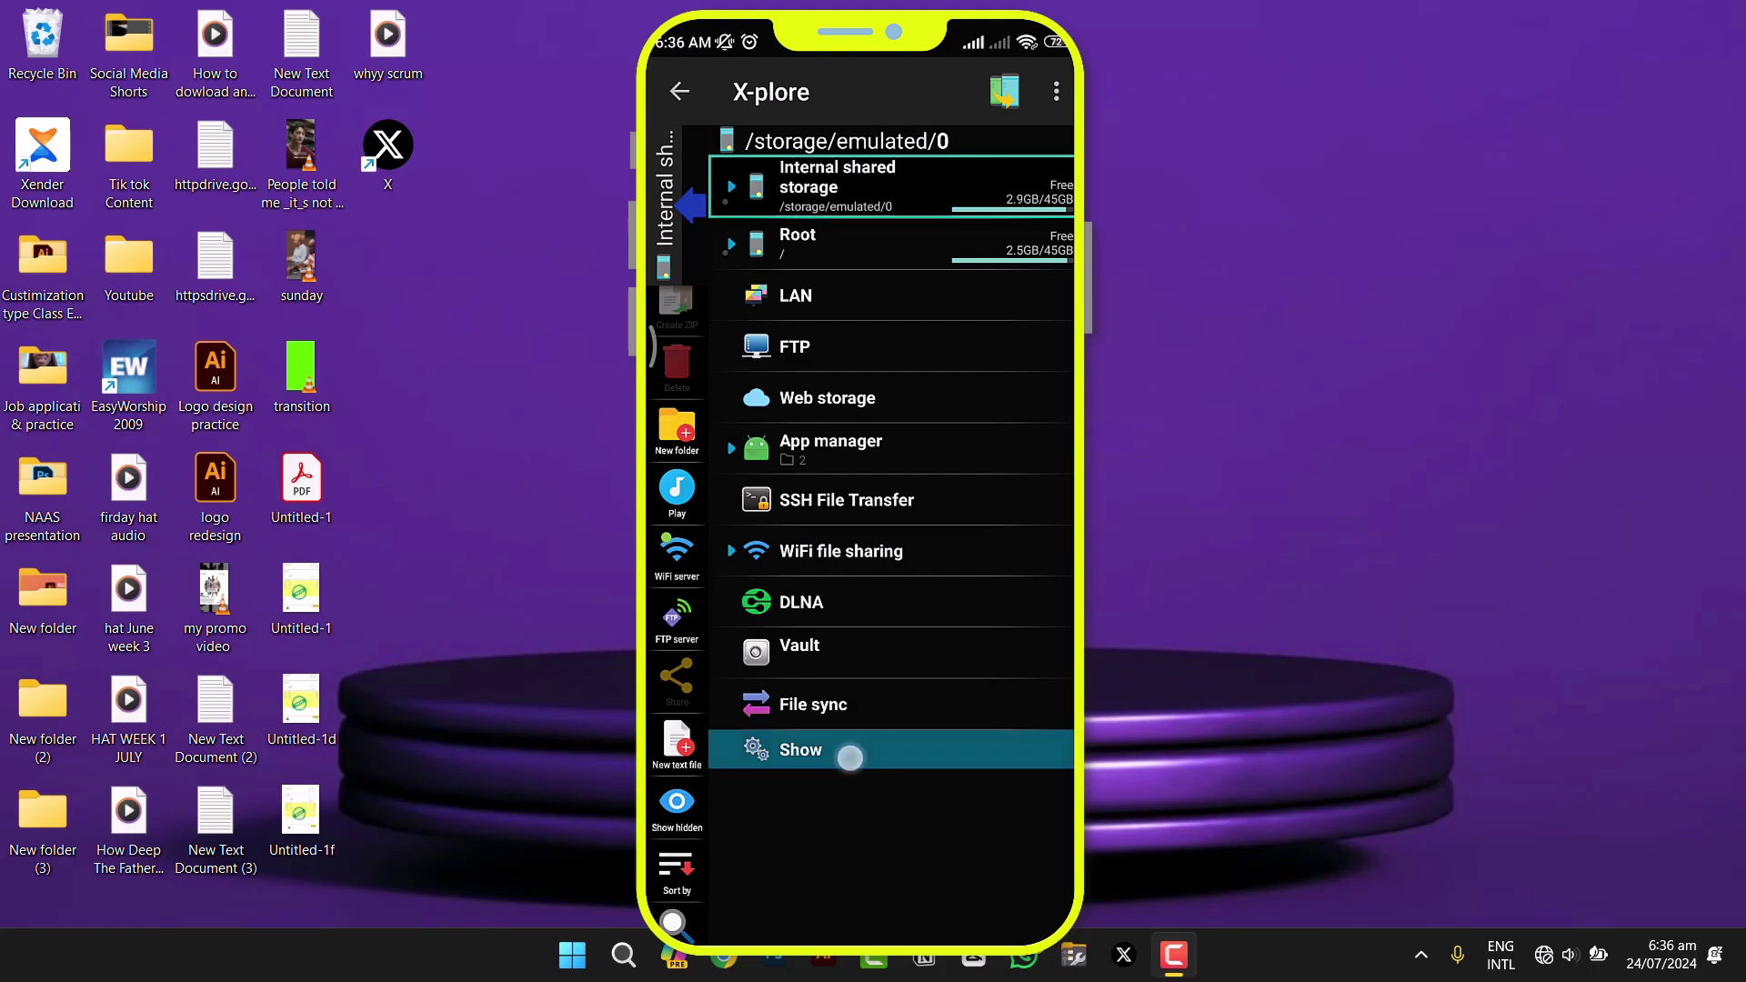
click(987, 416)
click(987, 483)
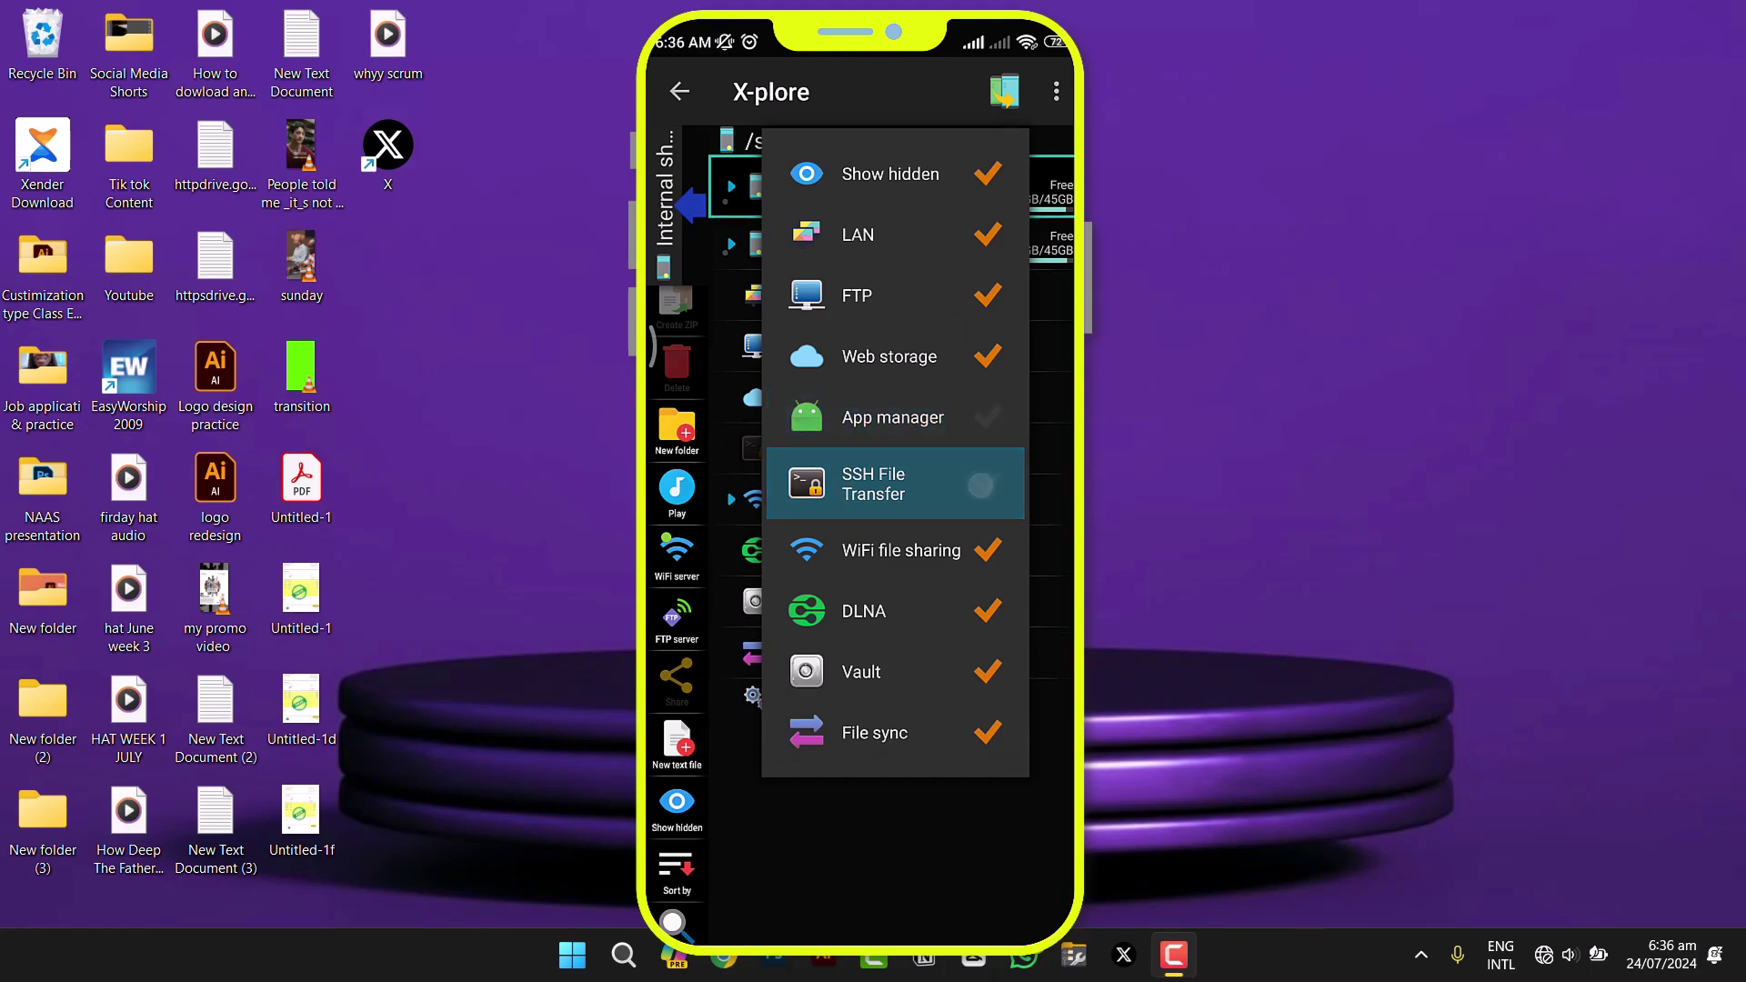
click(987, 357)
click(980, 291)
Step: Turn off hidden files, re-show Web storage, App manager and SSH, and keep WiFi file sharing shown
click(987, 174)
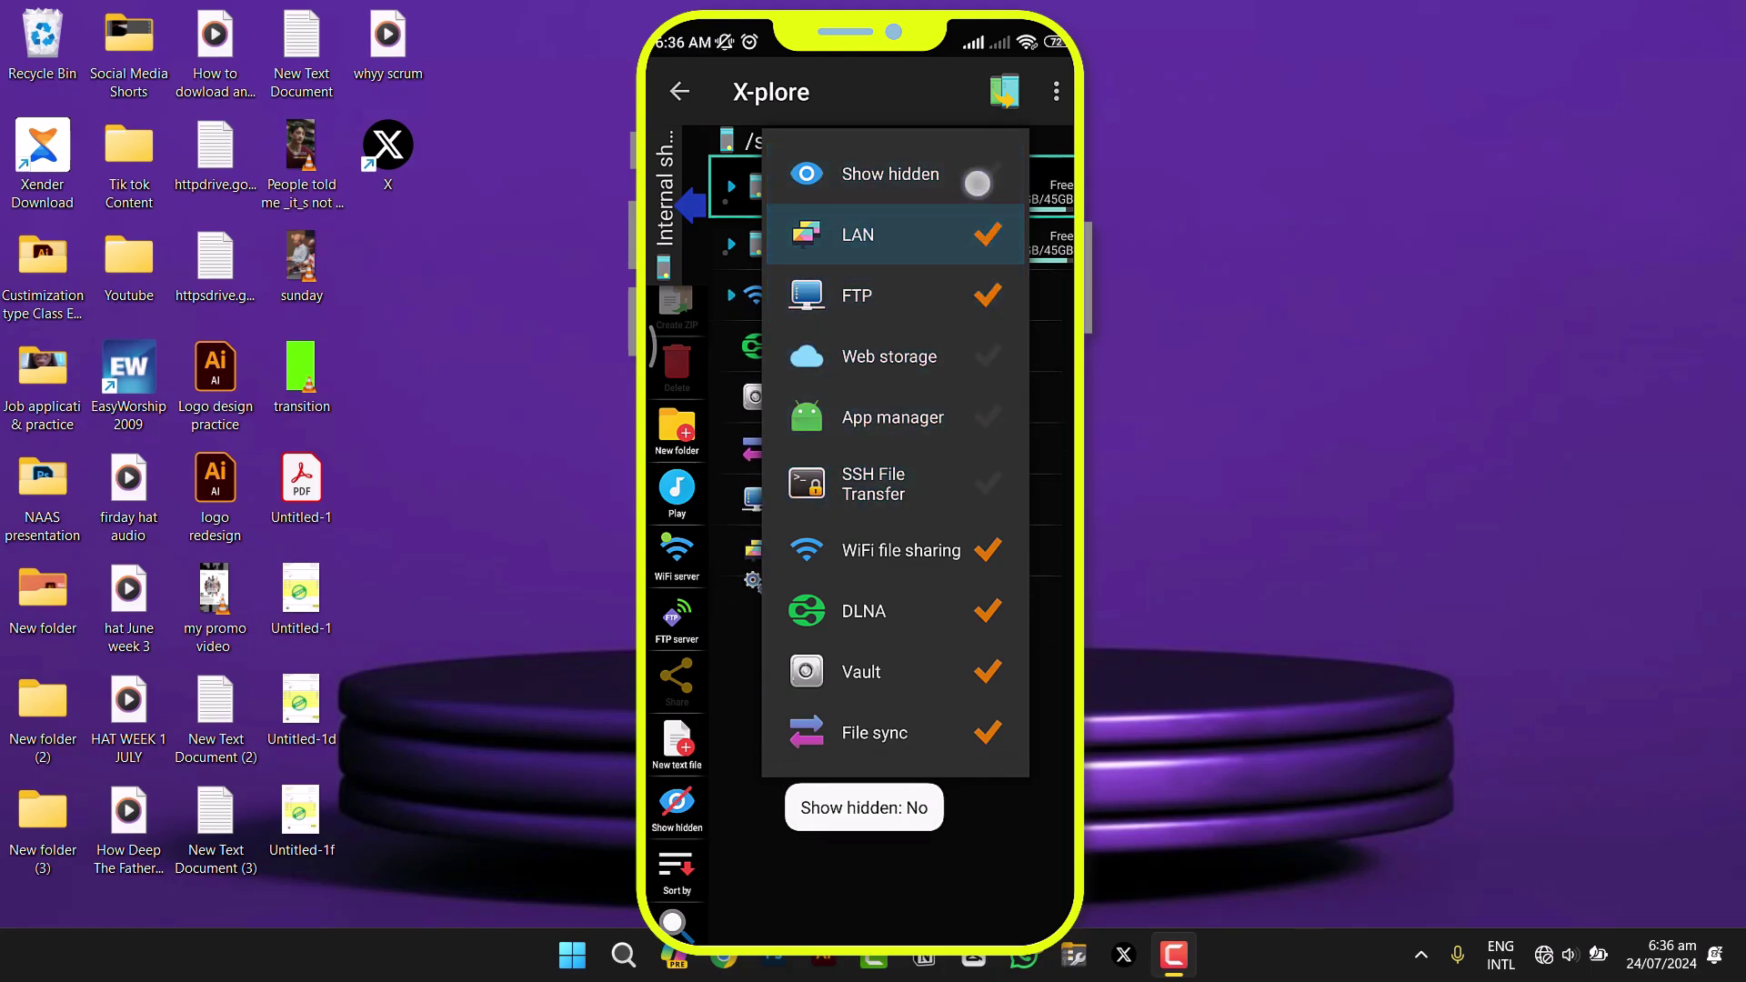
click(991, 357)
click(986, 417)
click(987, 483)
click(986, 549)
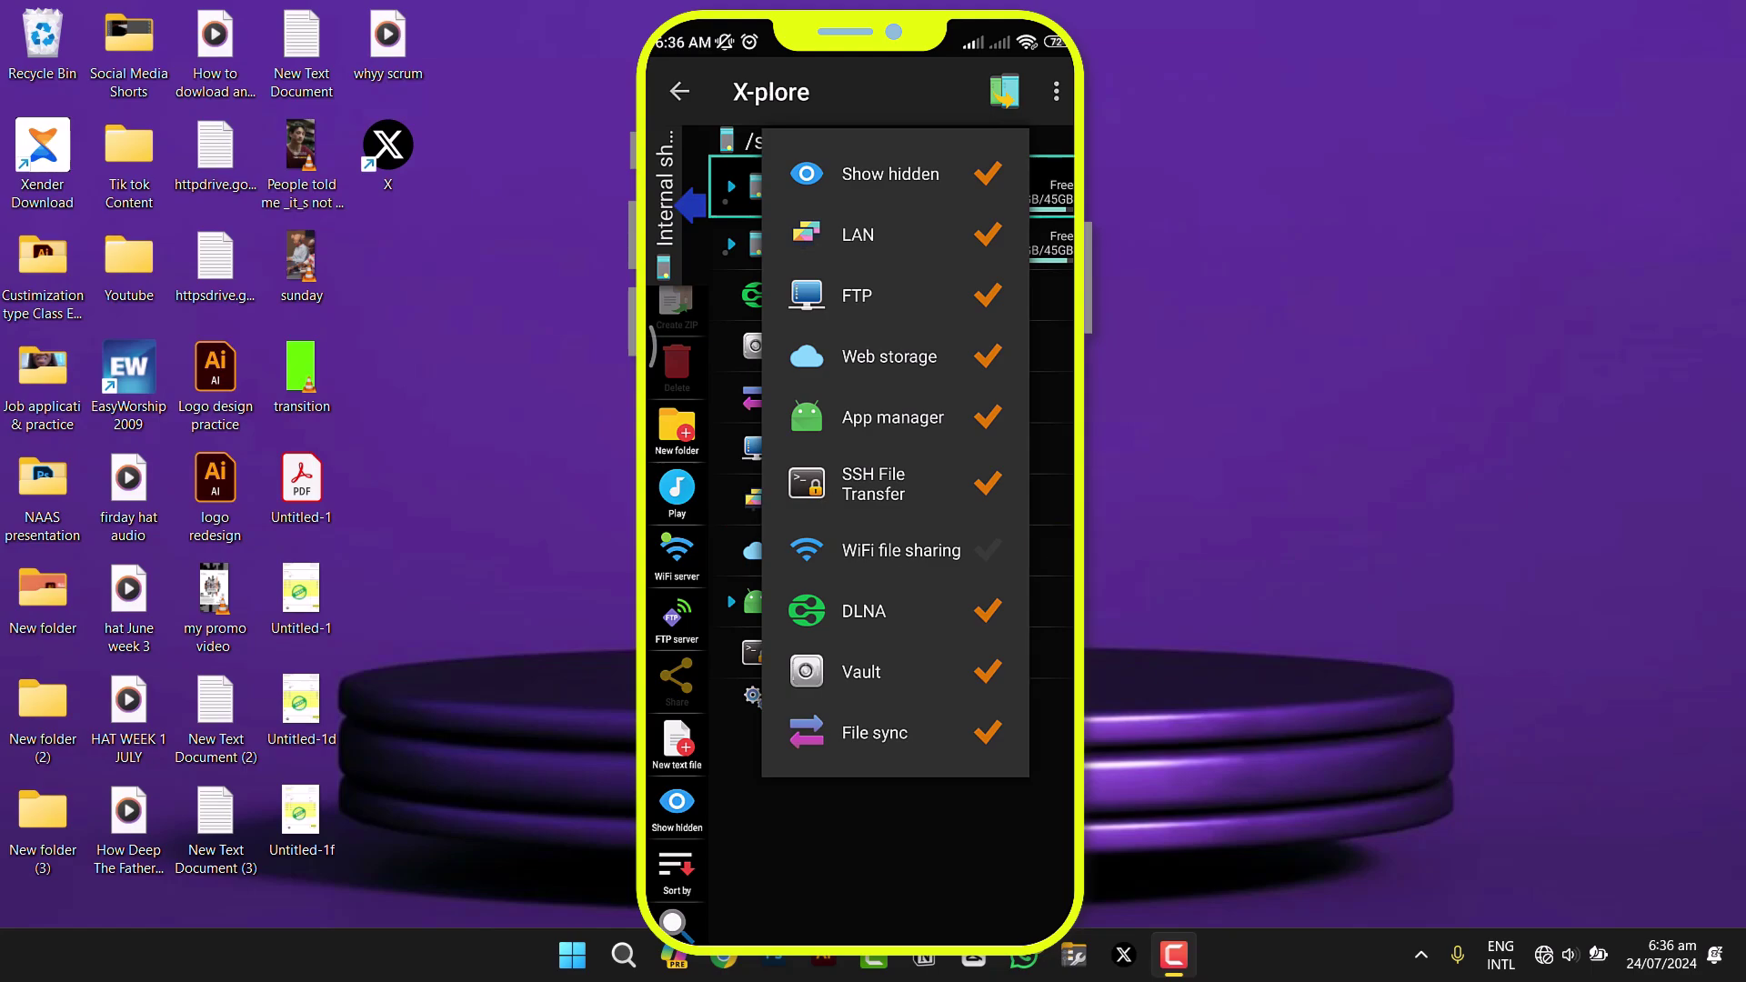
click(987, 550)
key(Escape)
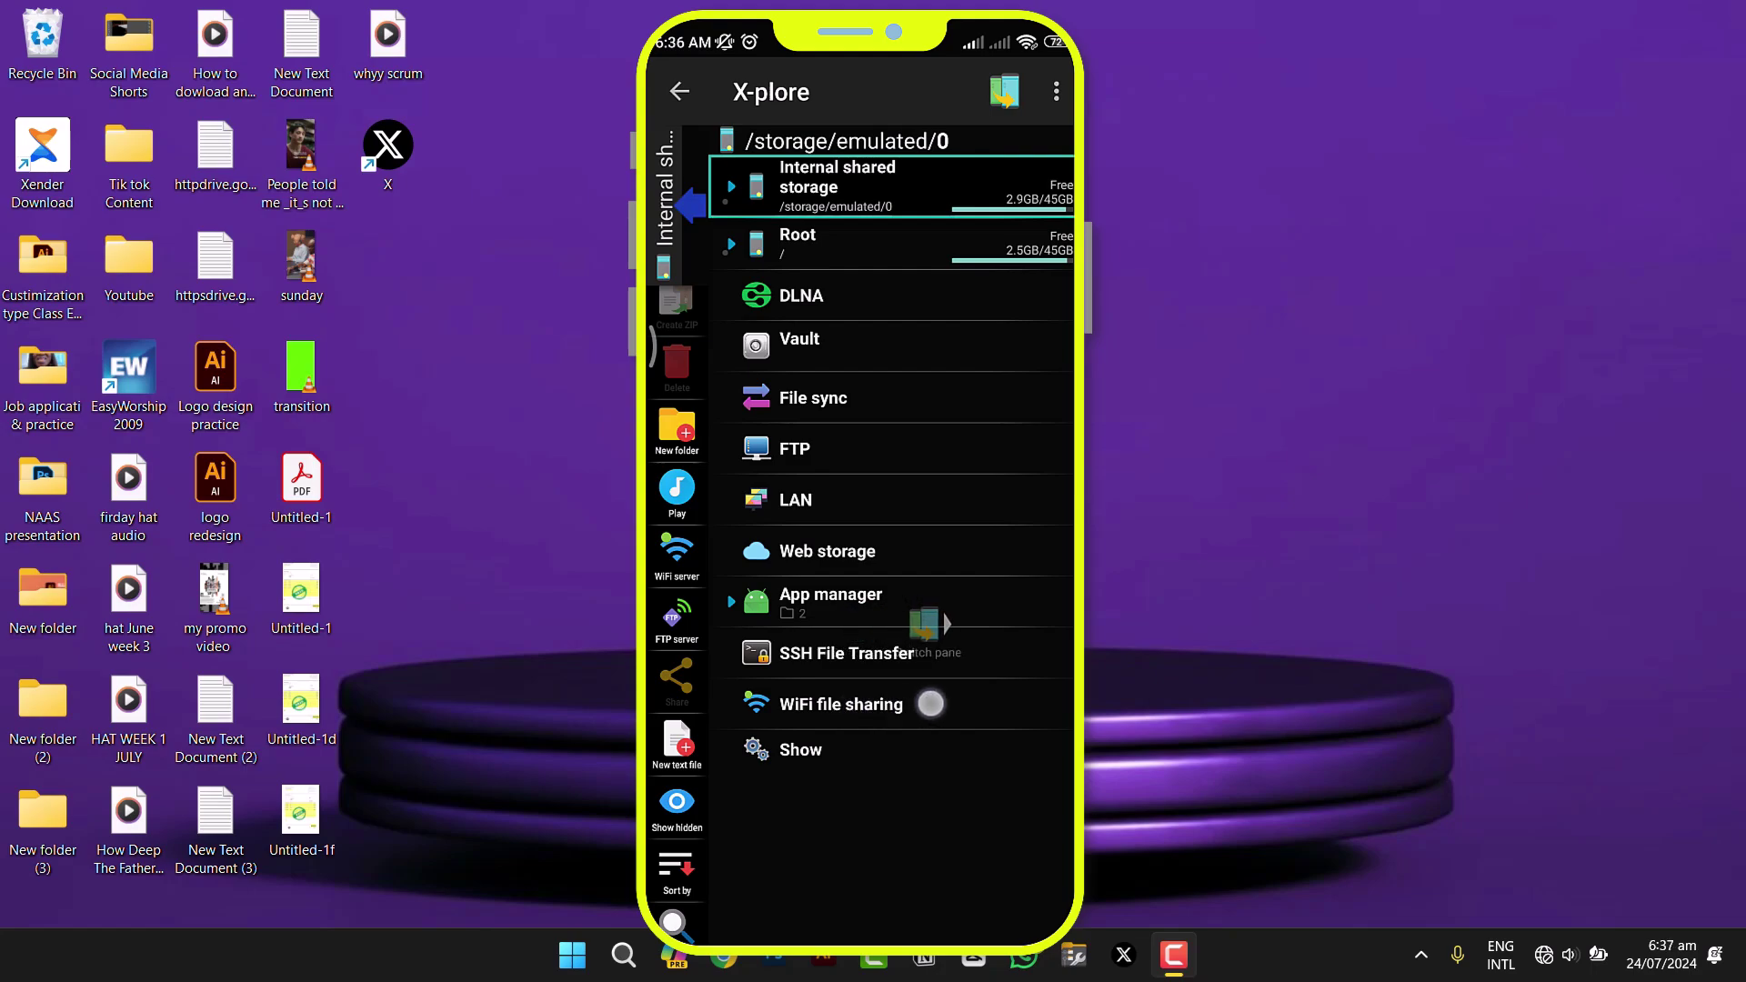
click(851, 703)
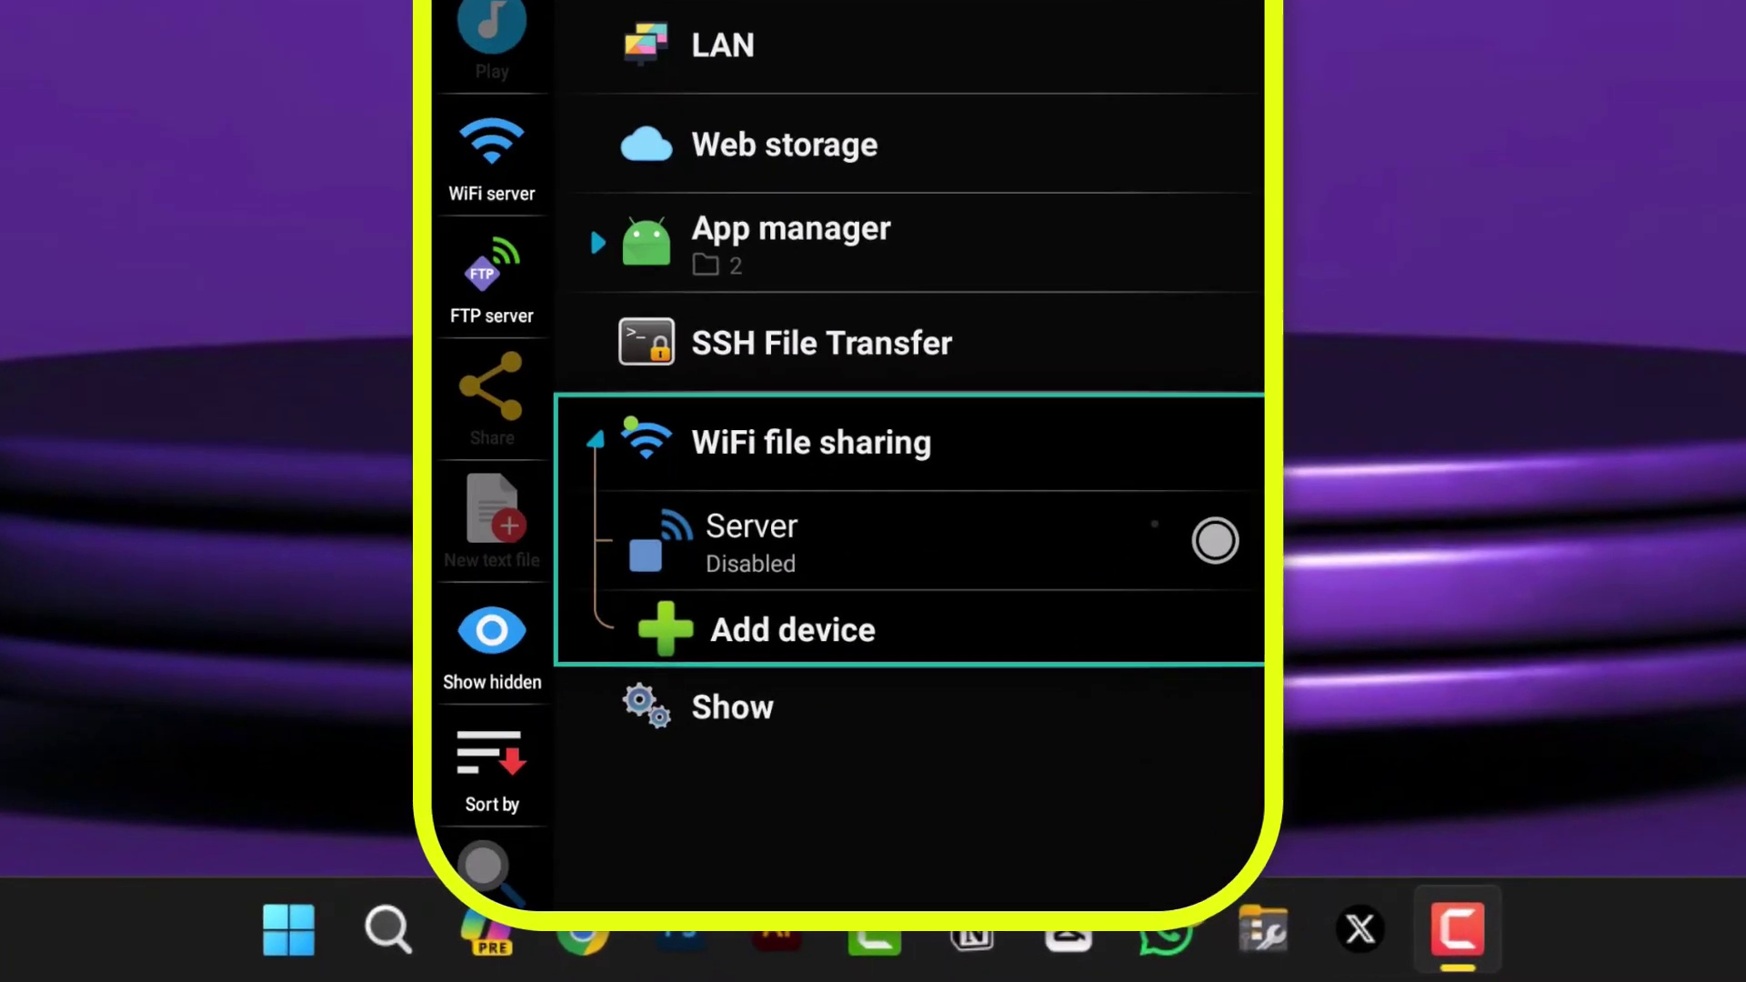
click(1215, 541)
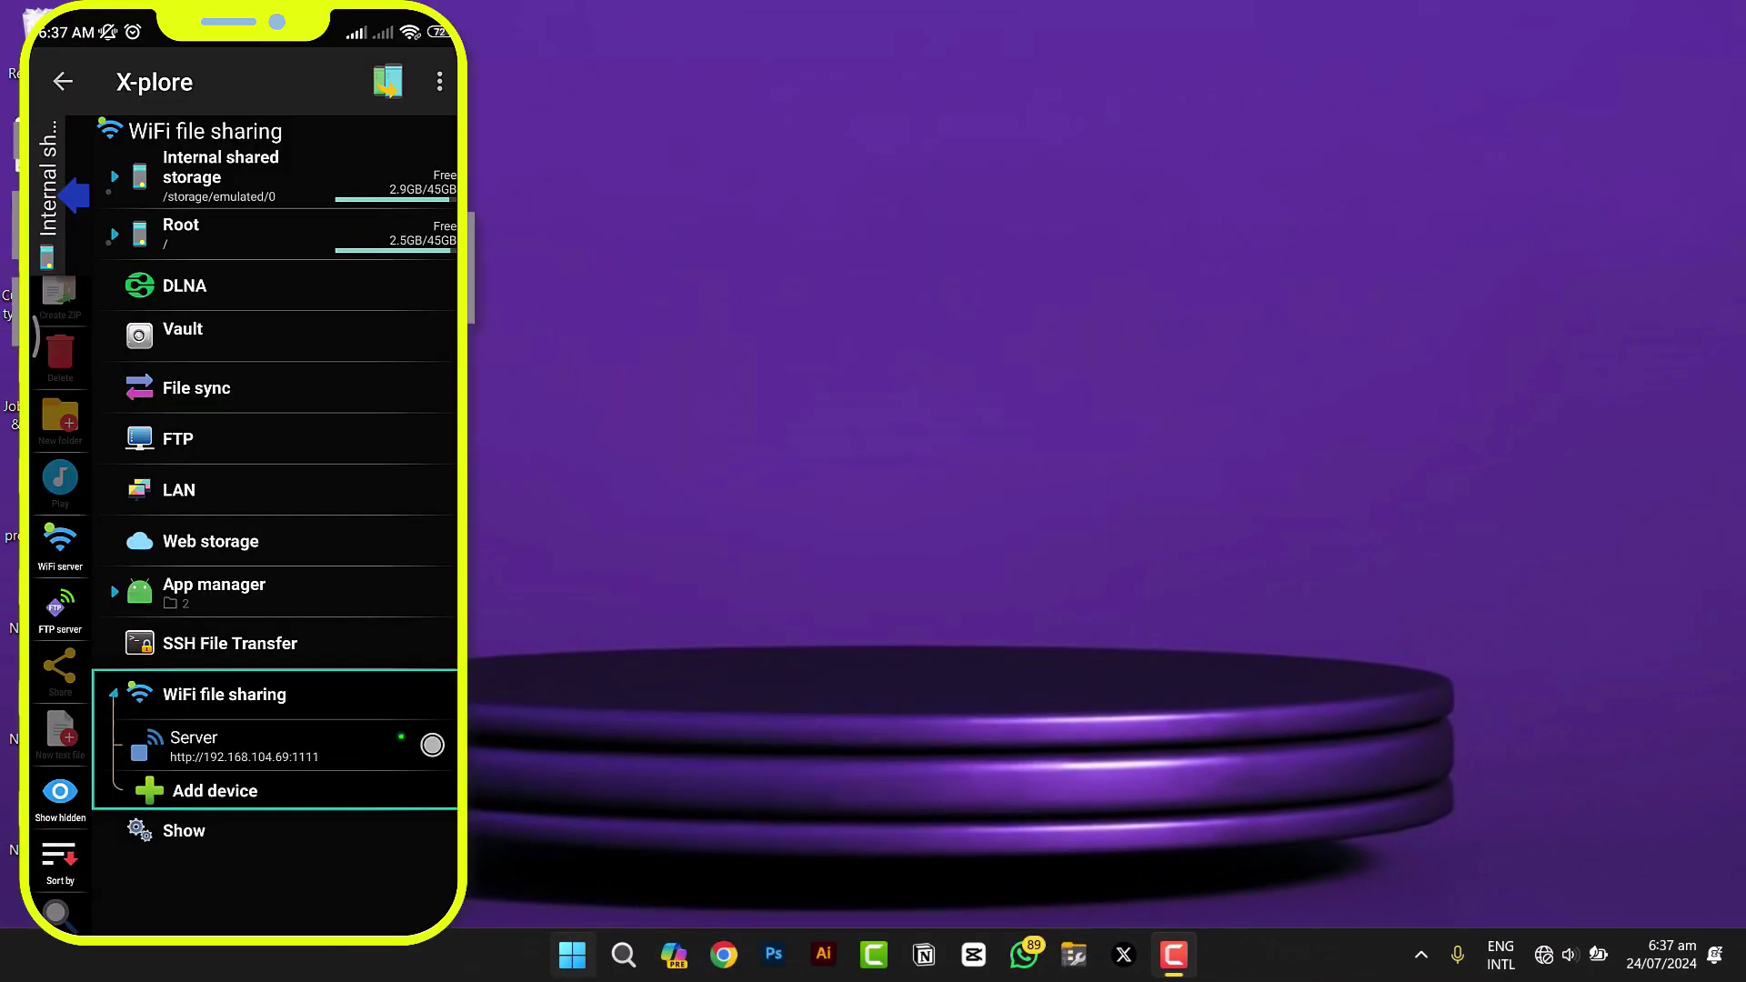
click(626, 956)
text(file)
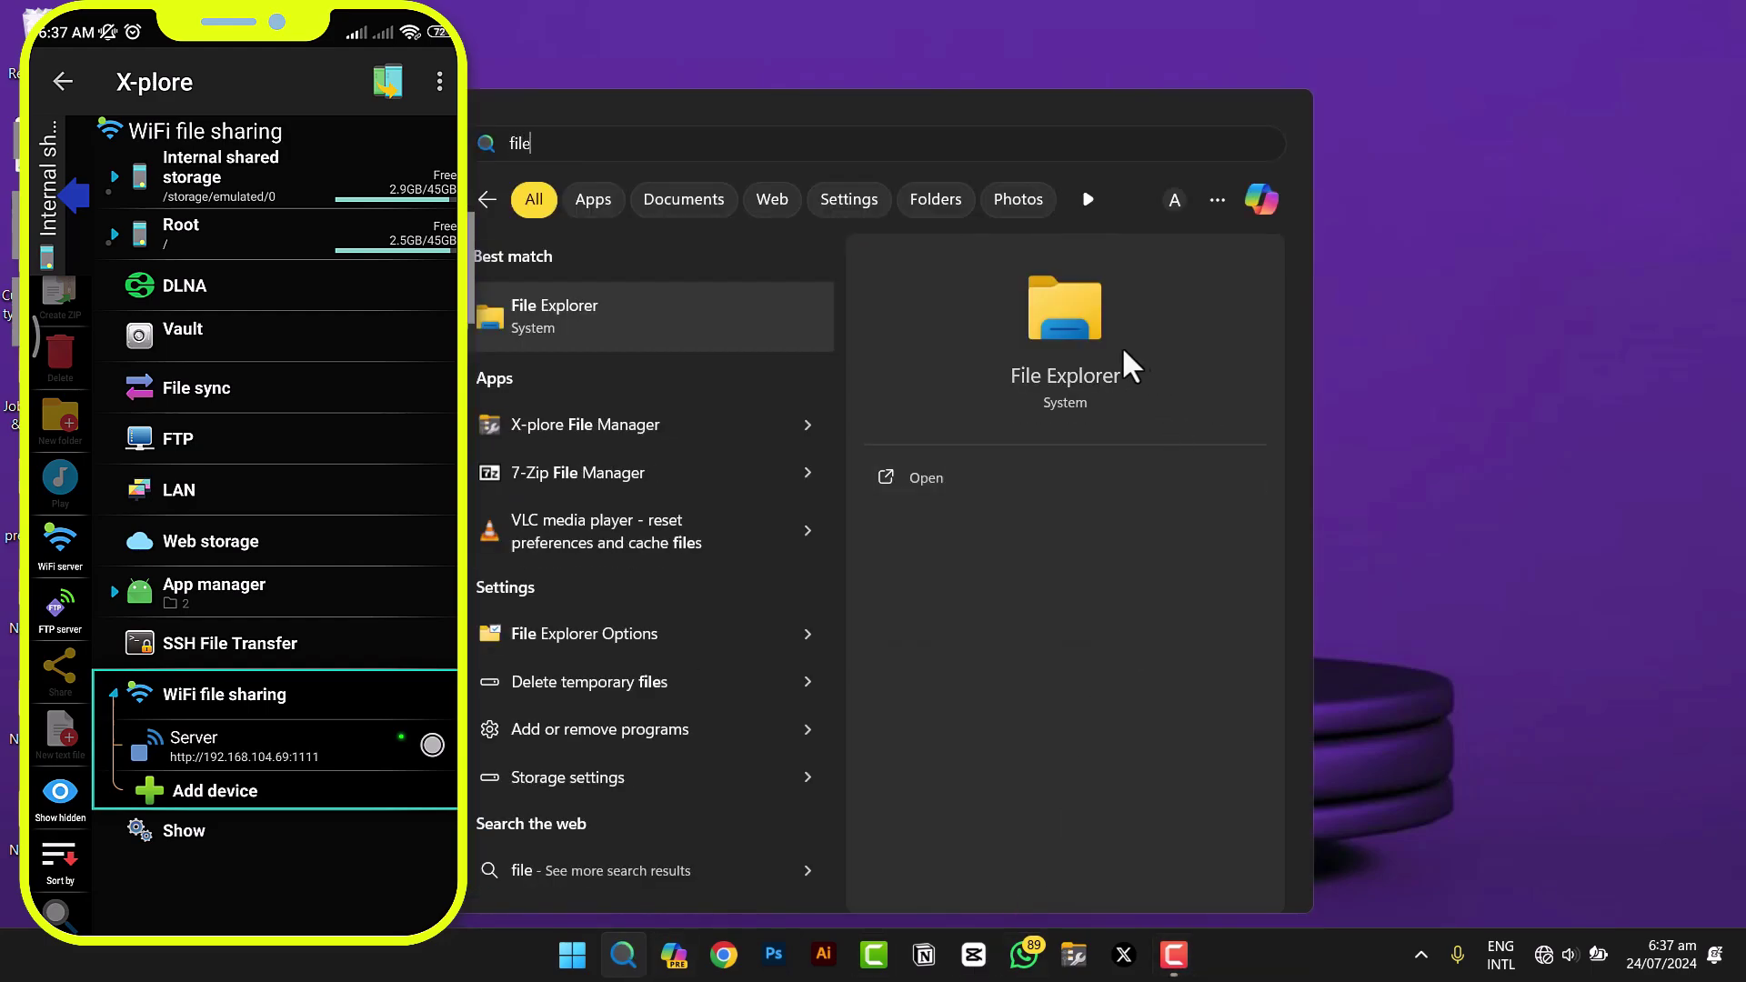
click(1096, 364)
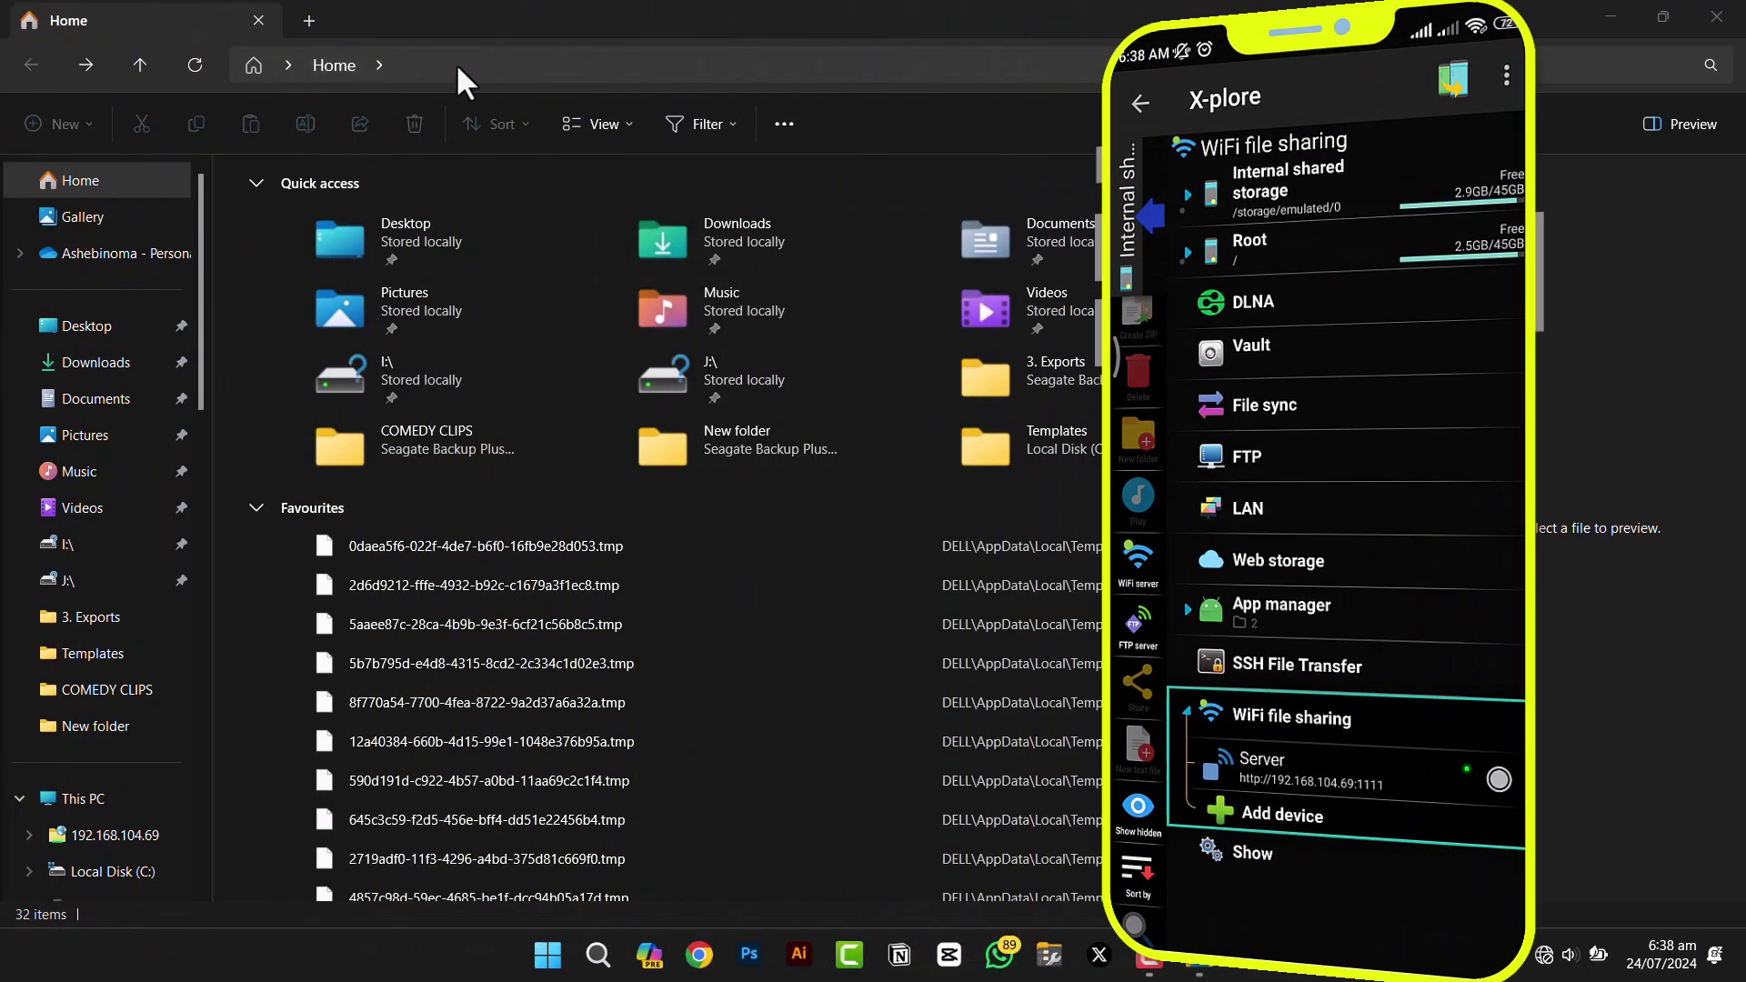
click(494, 58)
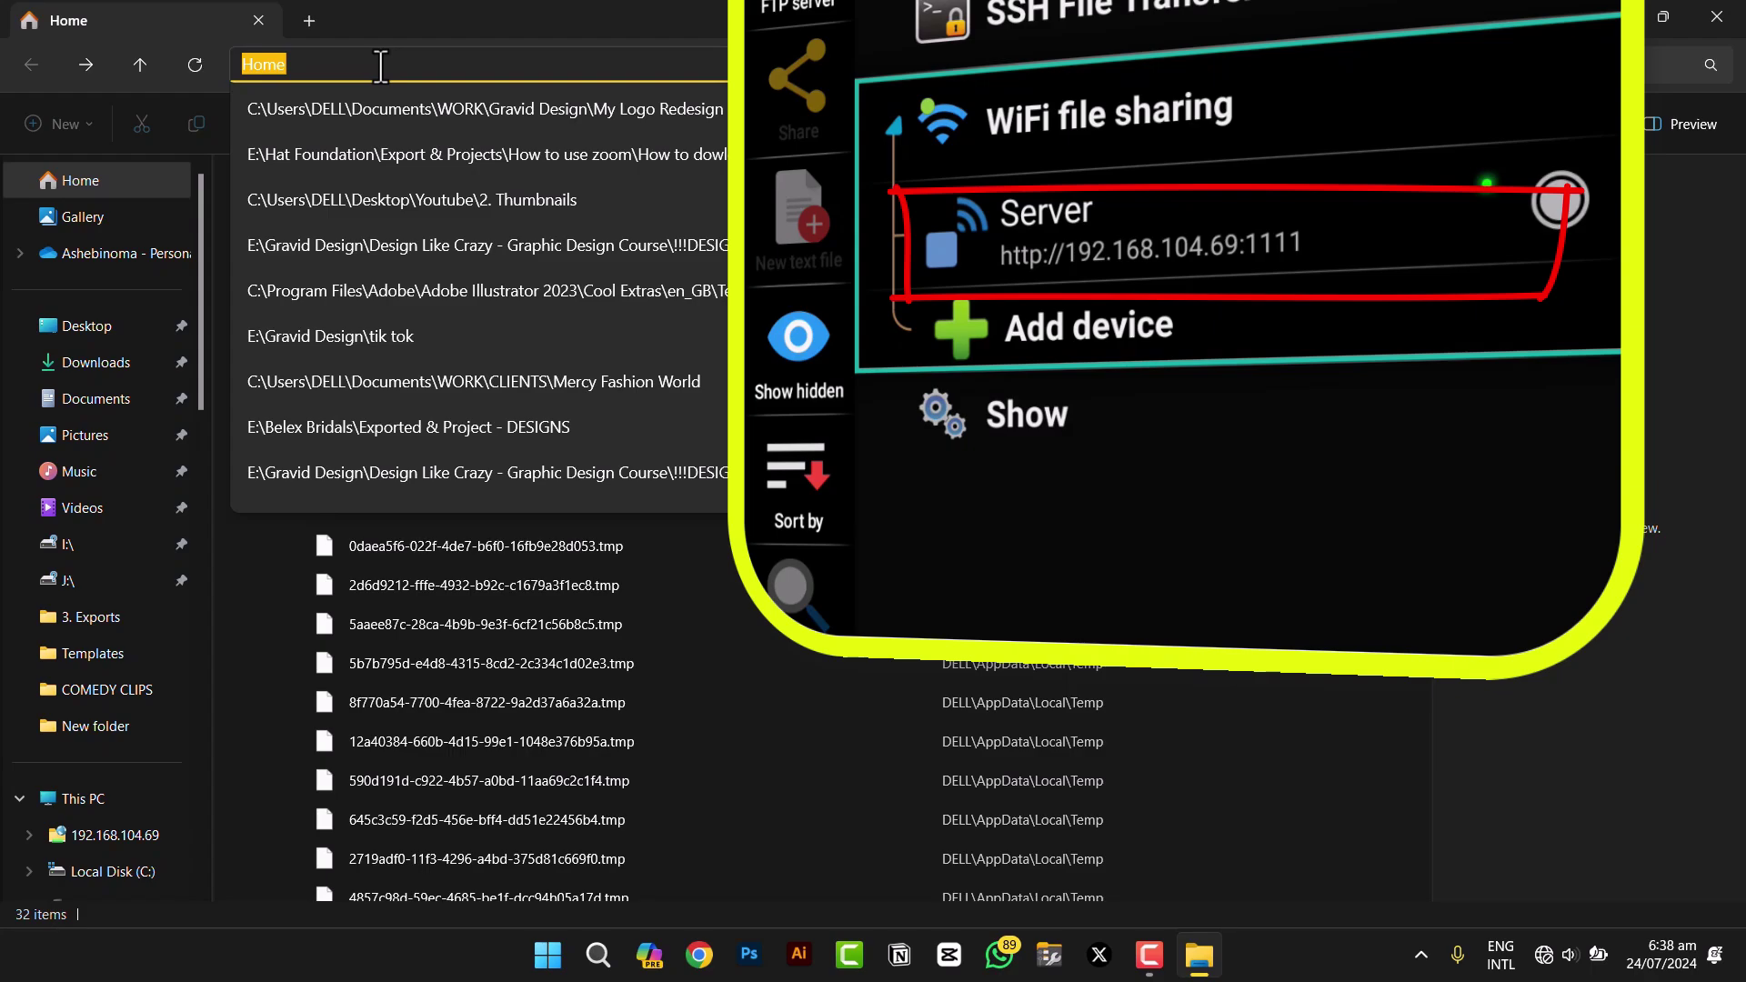
text(htt)
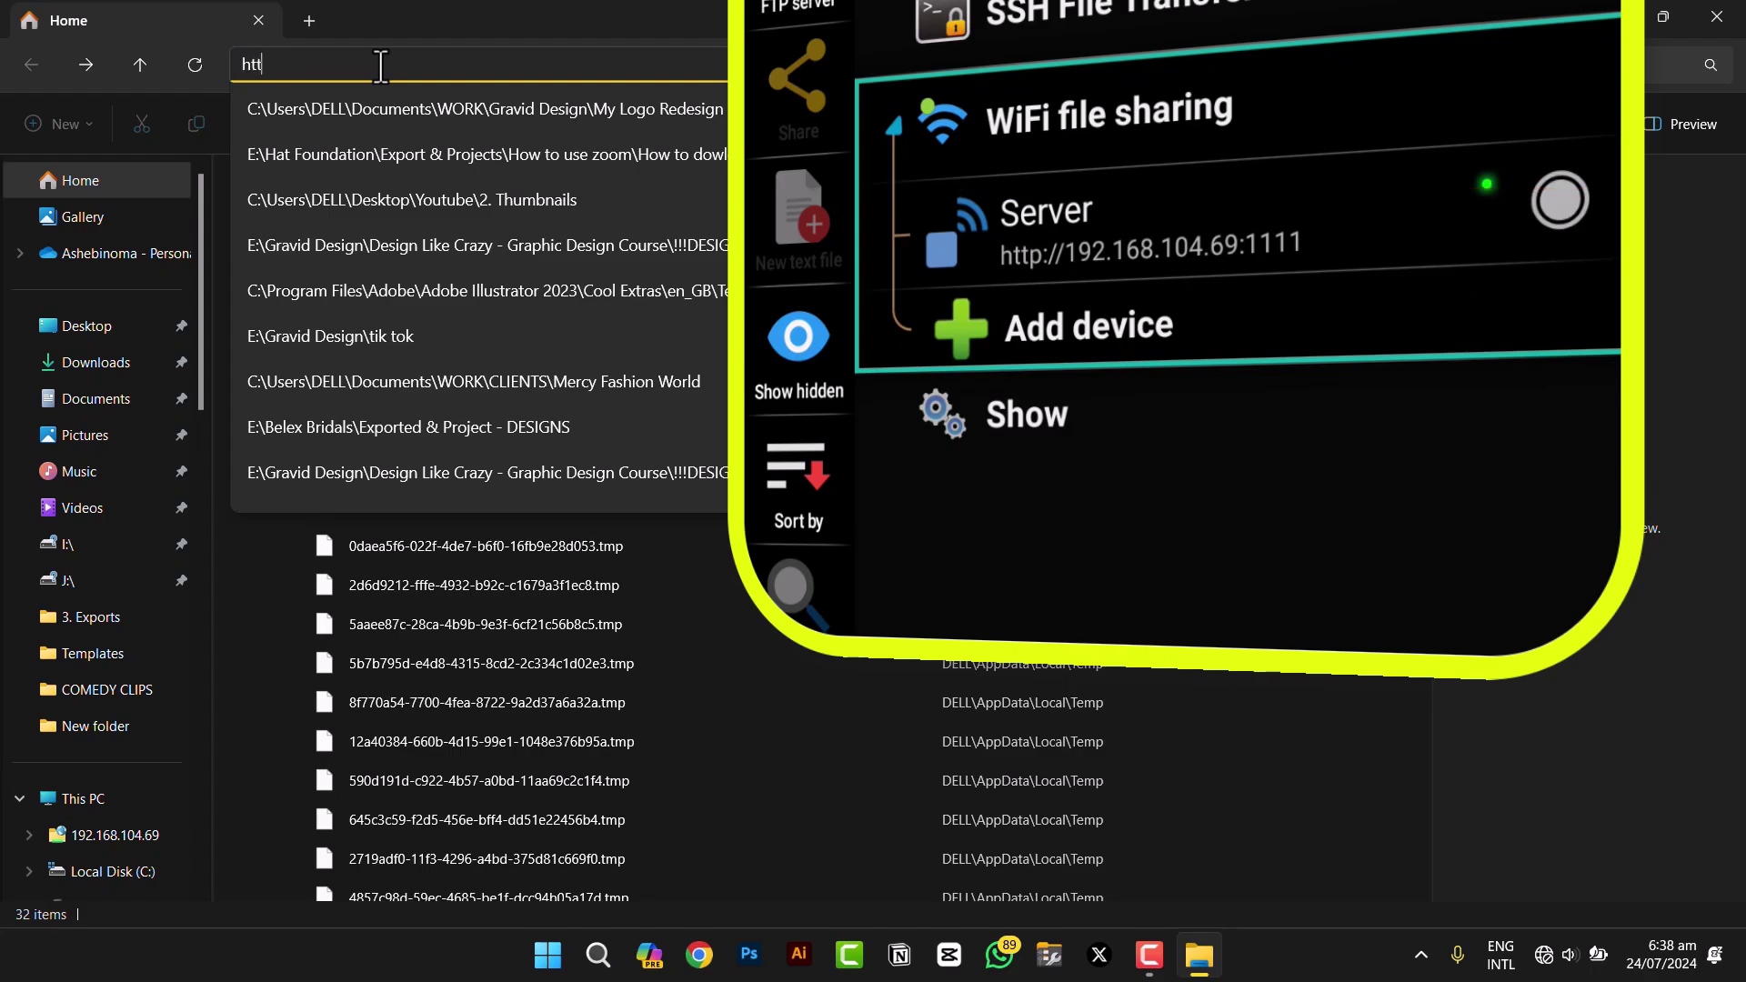
text(p://192.1)
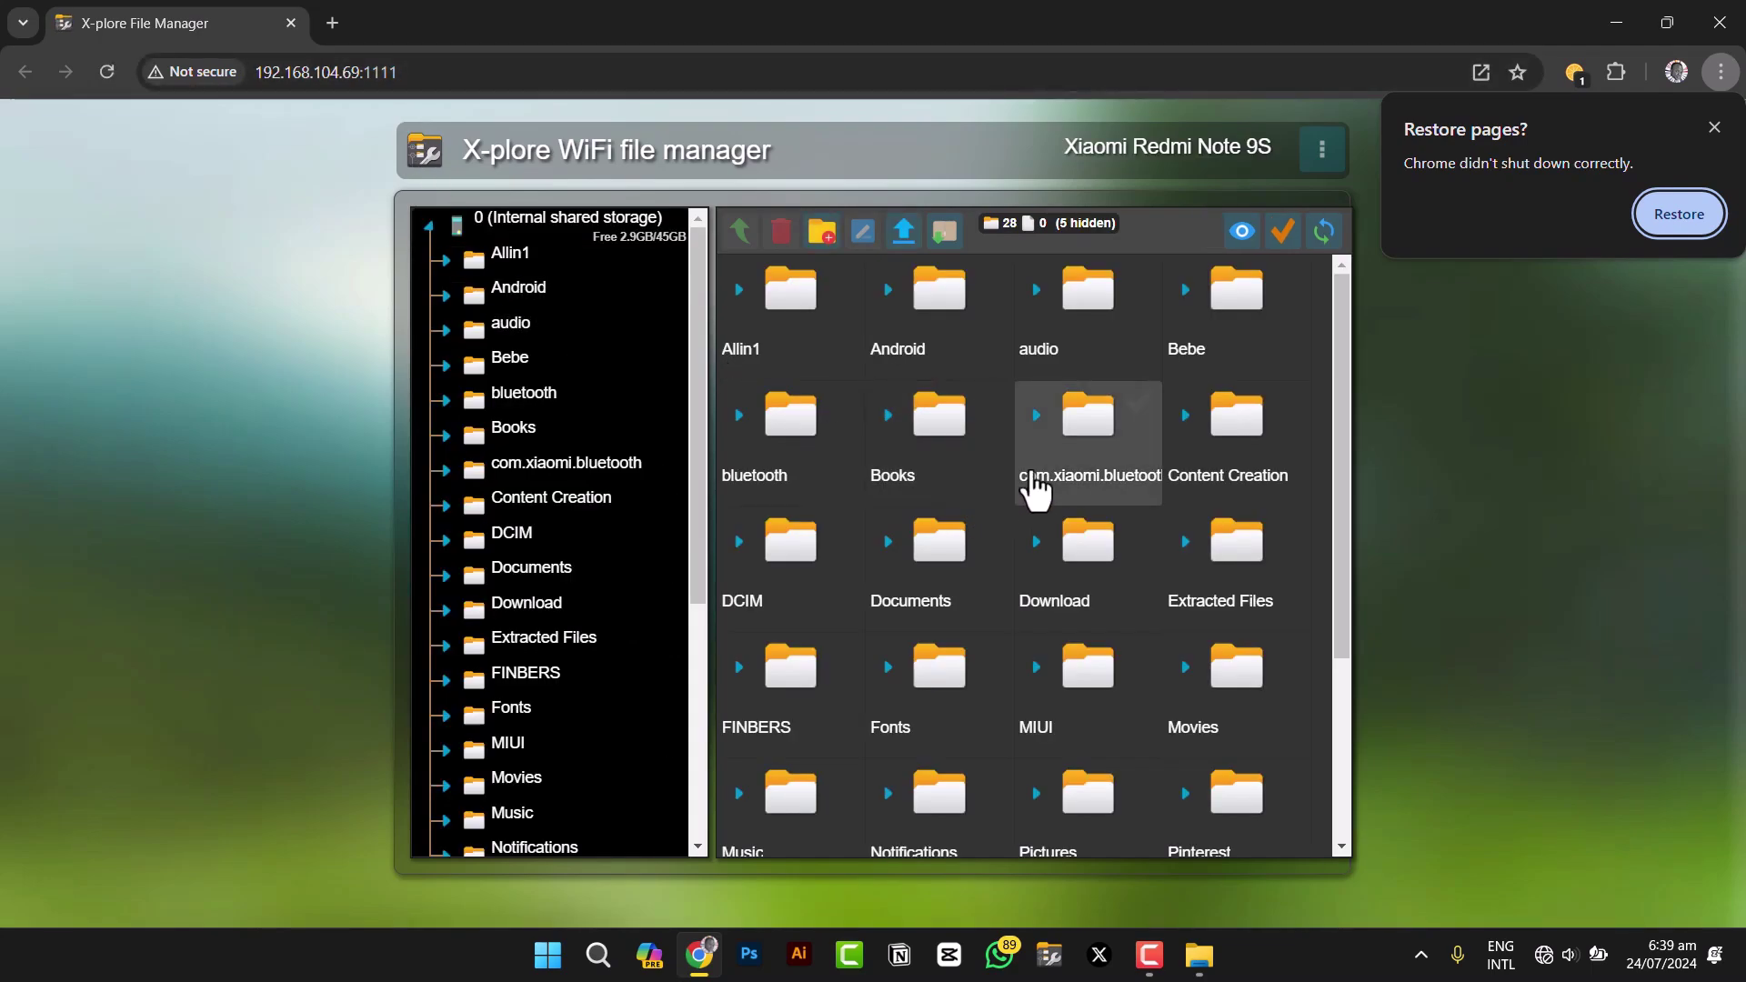
Step: Dismiss Chrome's Restore pages prompt on the X-plore page and shrink Chrome to a smaller window
scroll(1020, 514, down, 3)
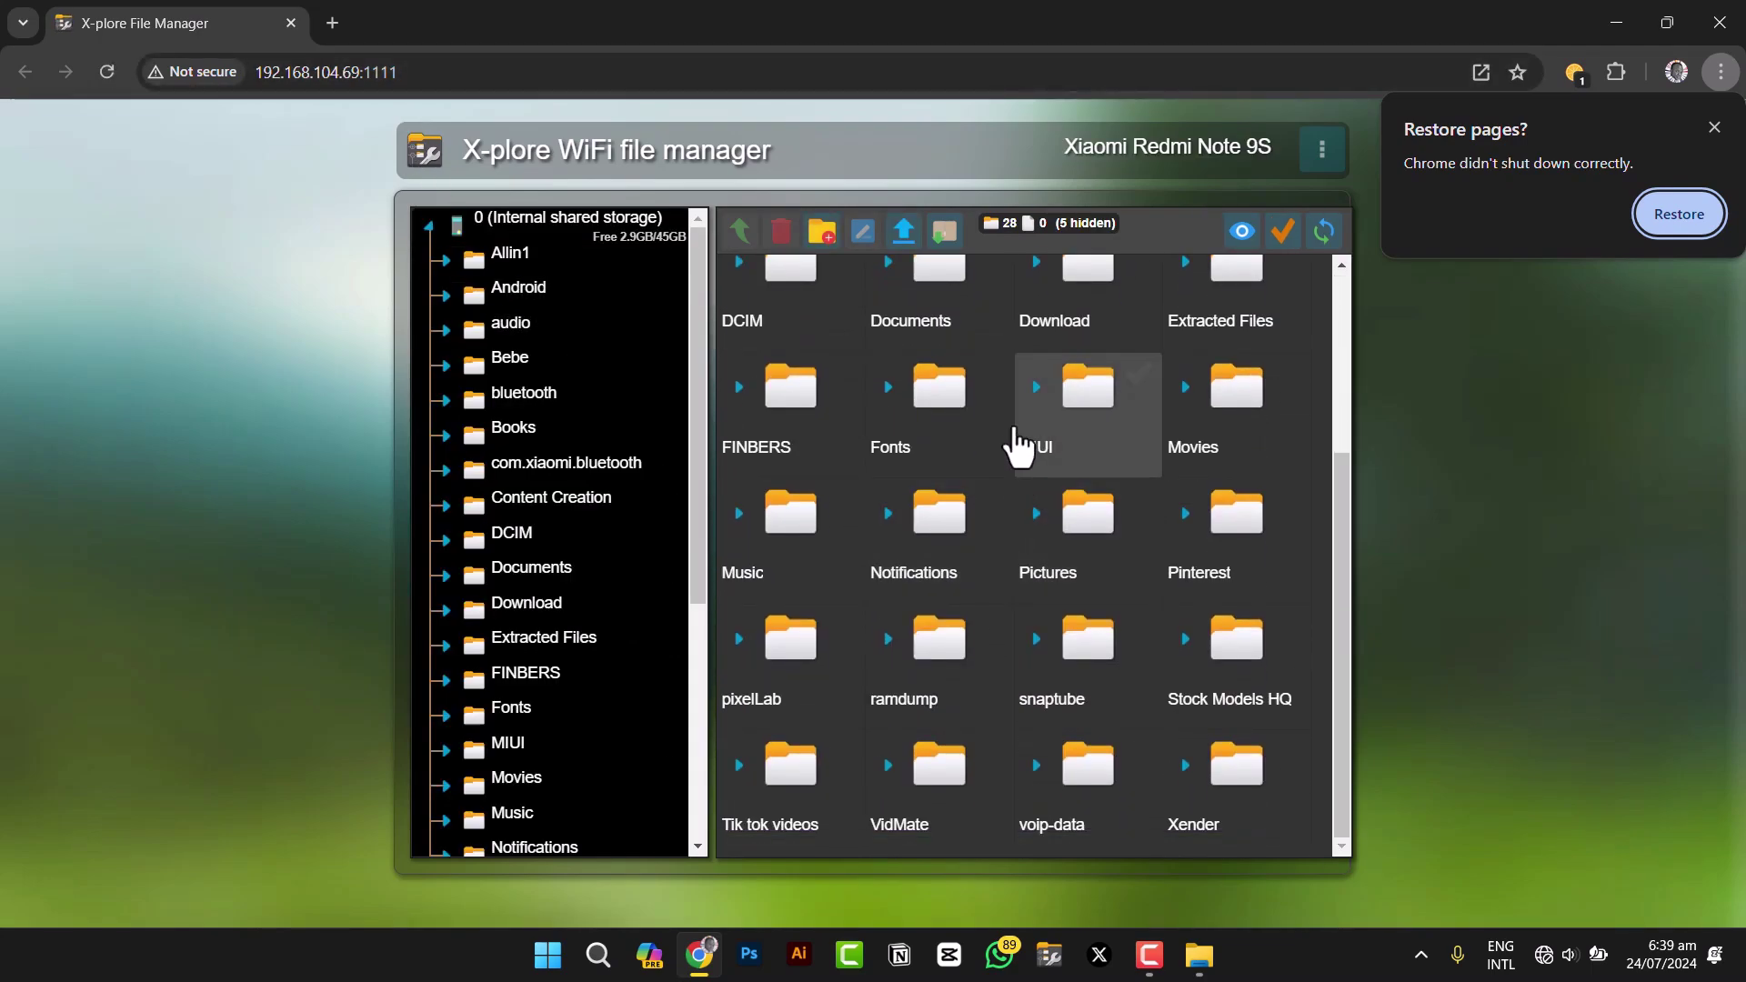
scroll(1020, 429, up, 3)
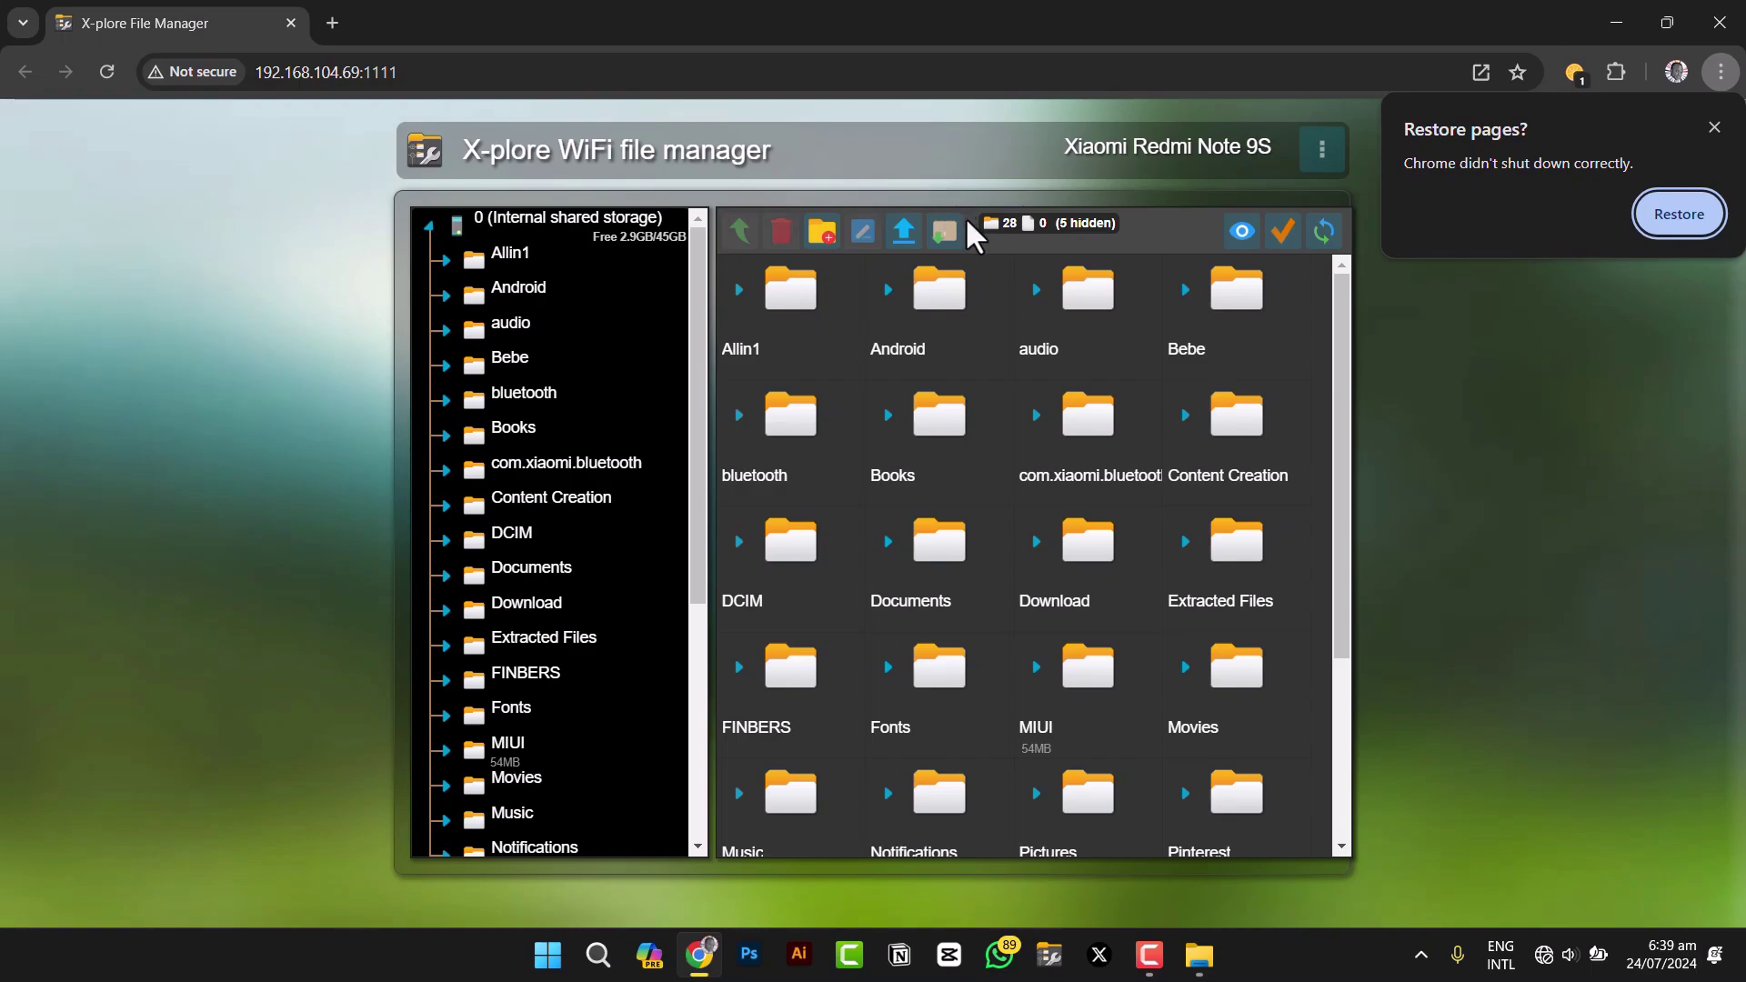
click(1716, 125)
click(1656, 25)
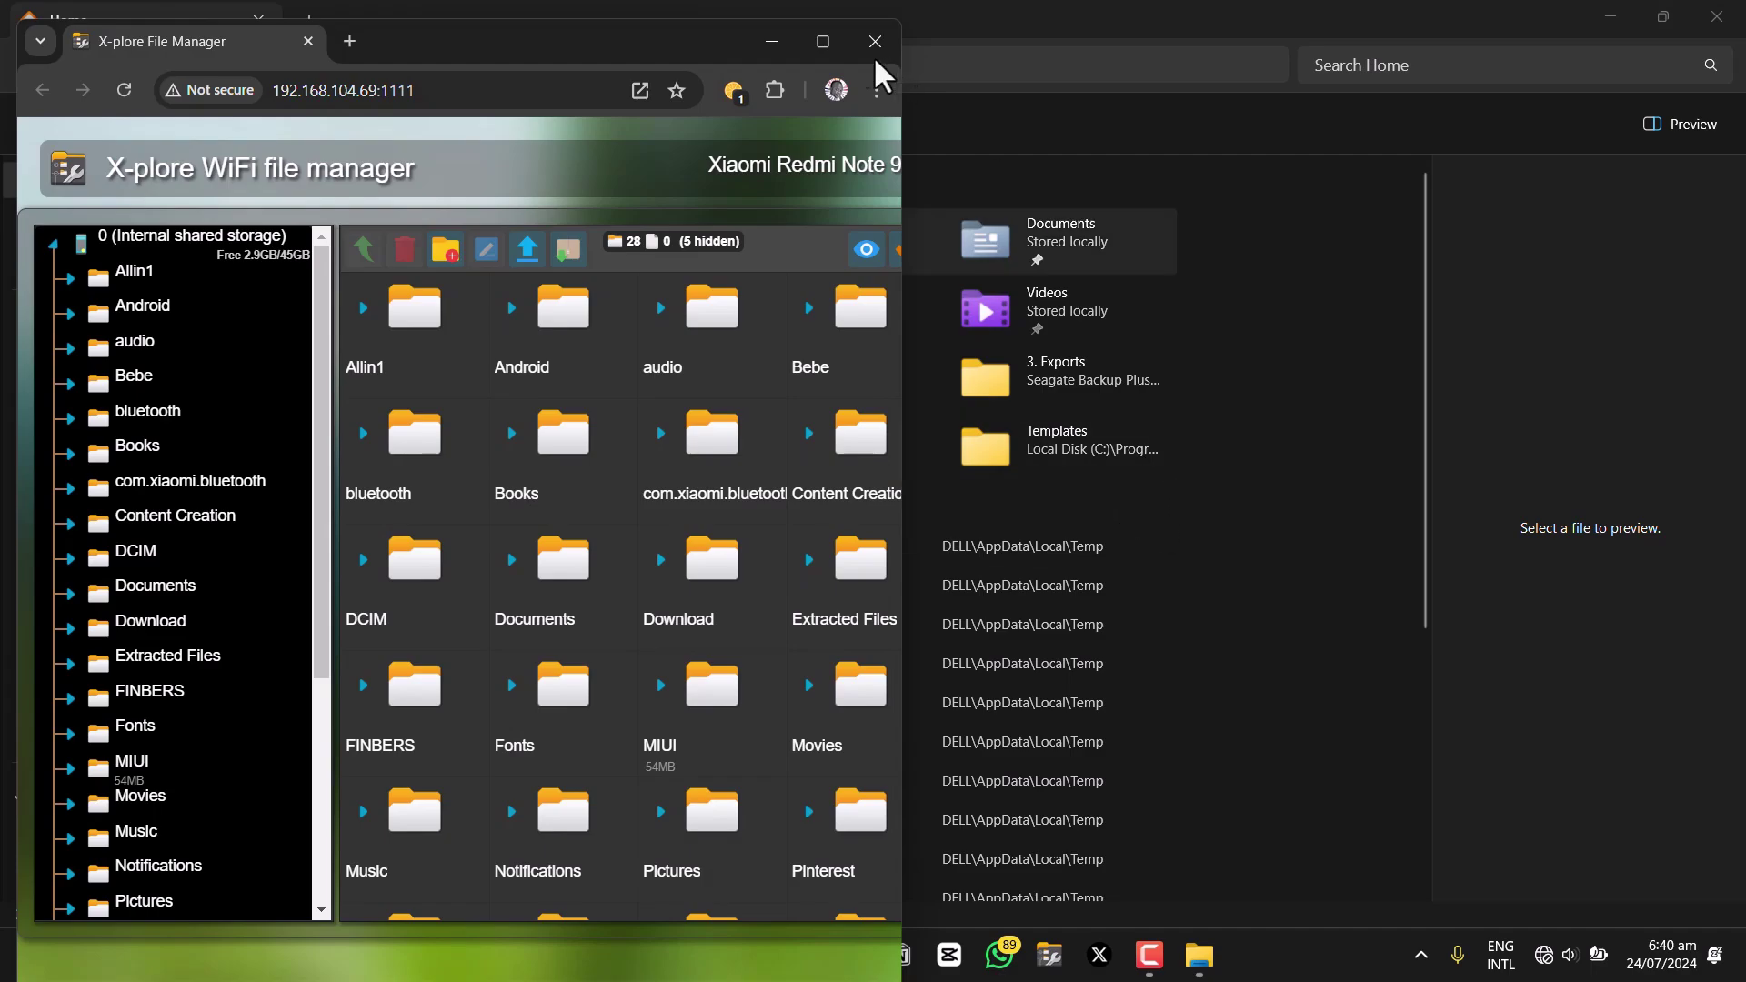
Step: Move the browser window to the lower right and browse File Explorer to Downloads
drag(522, 45, 1454, 175)
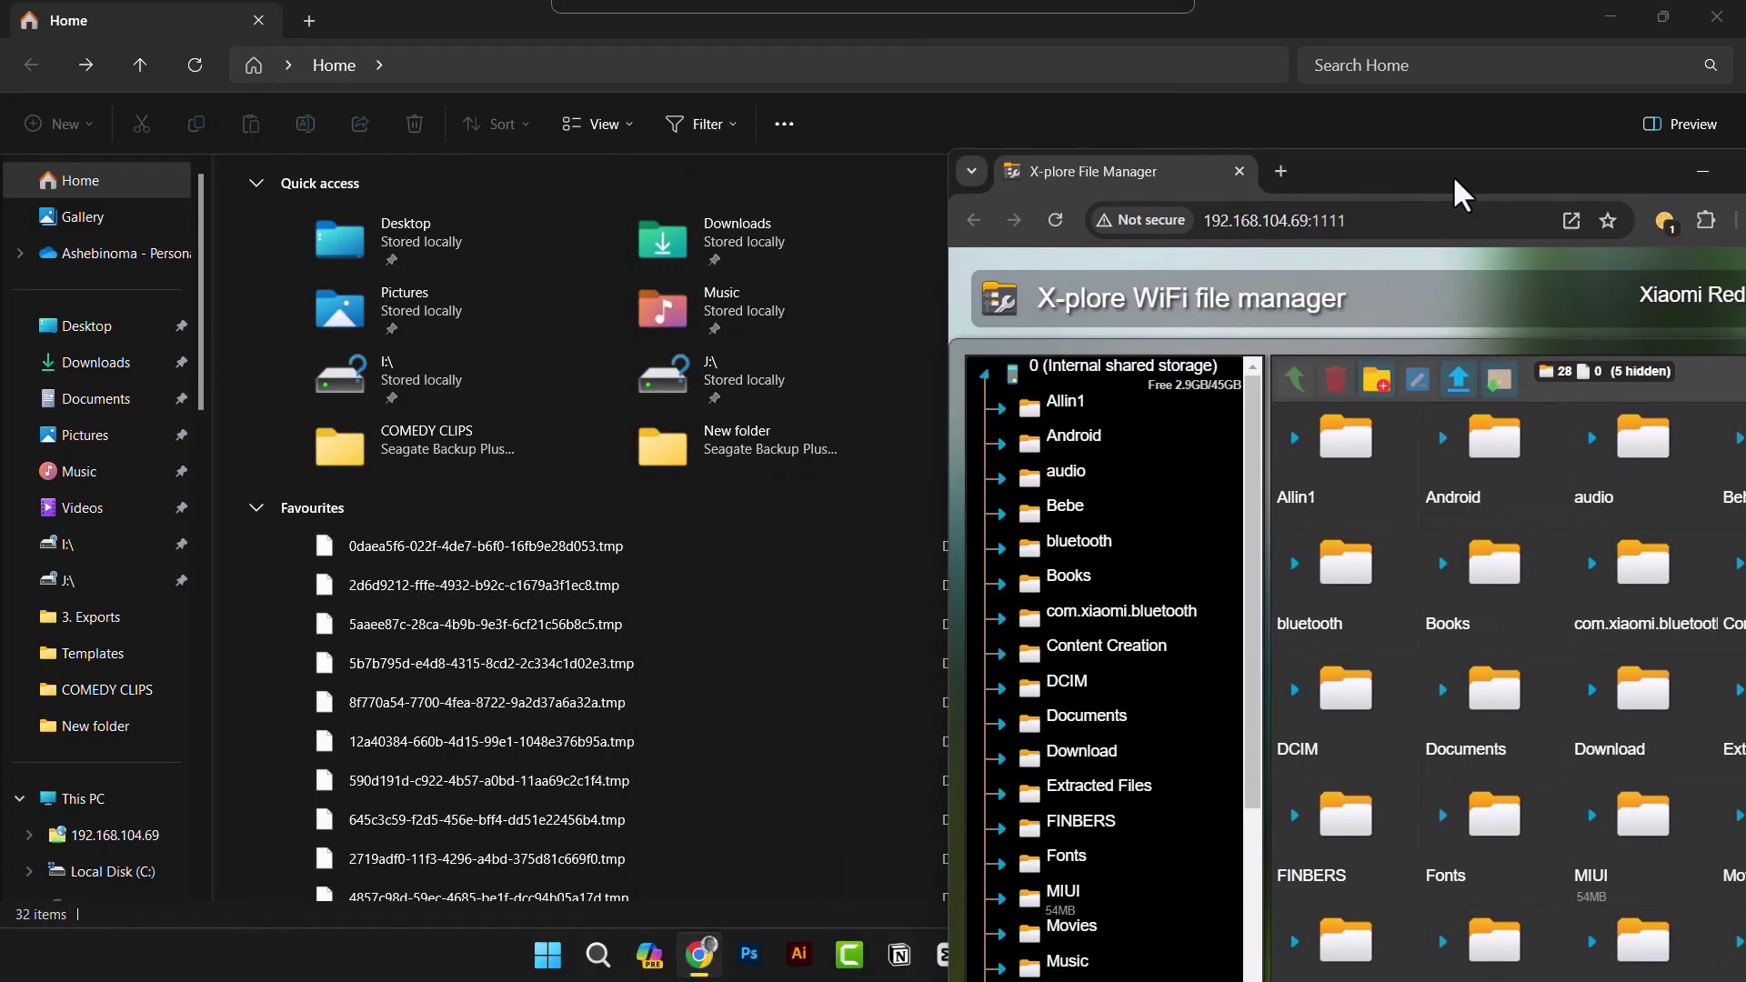
scroll(555, 537, down, 5)
click(86, 326)
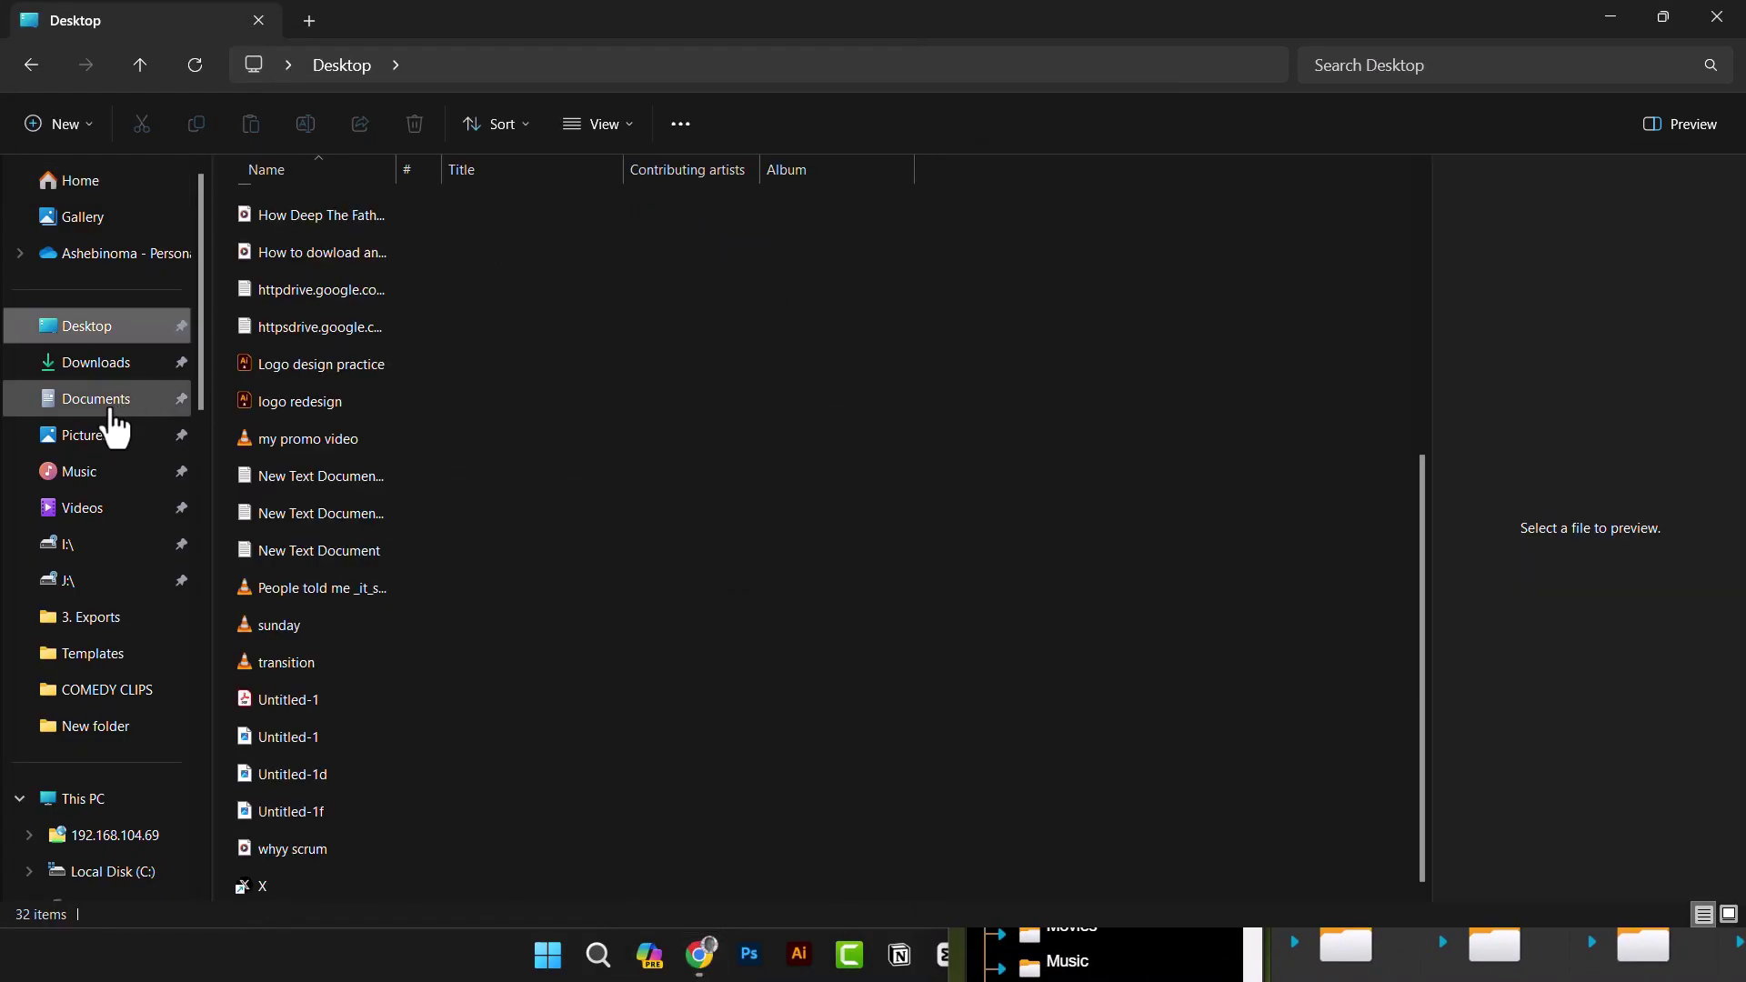
click(124, 376)
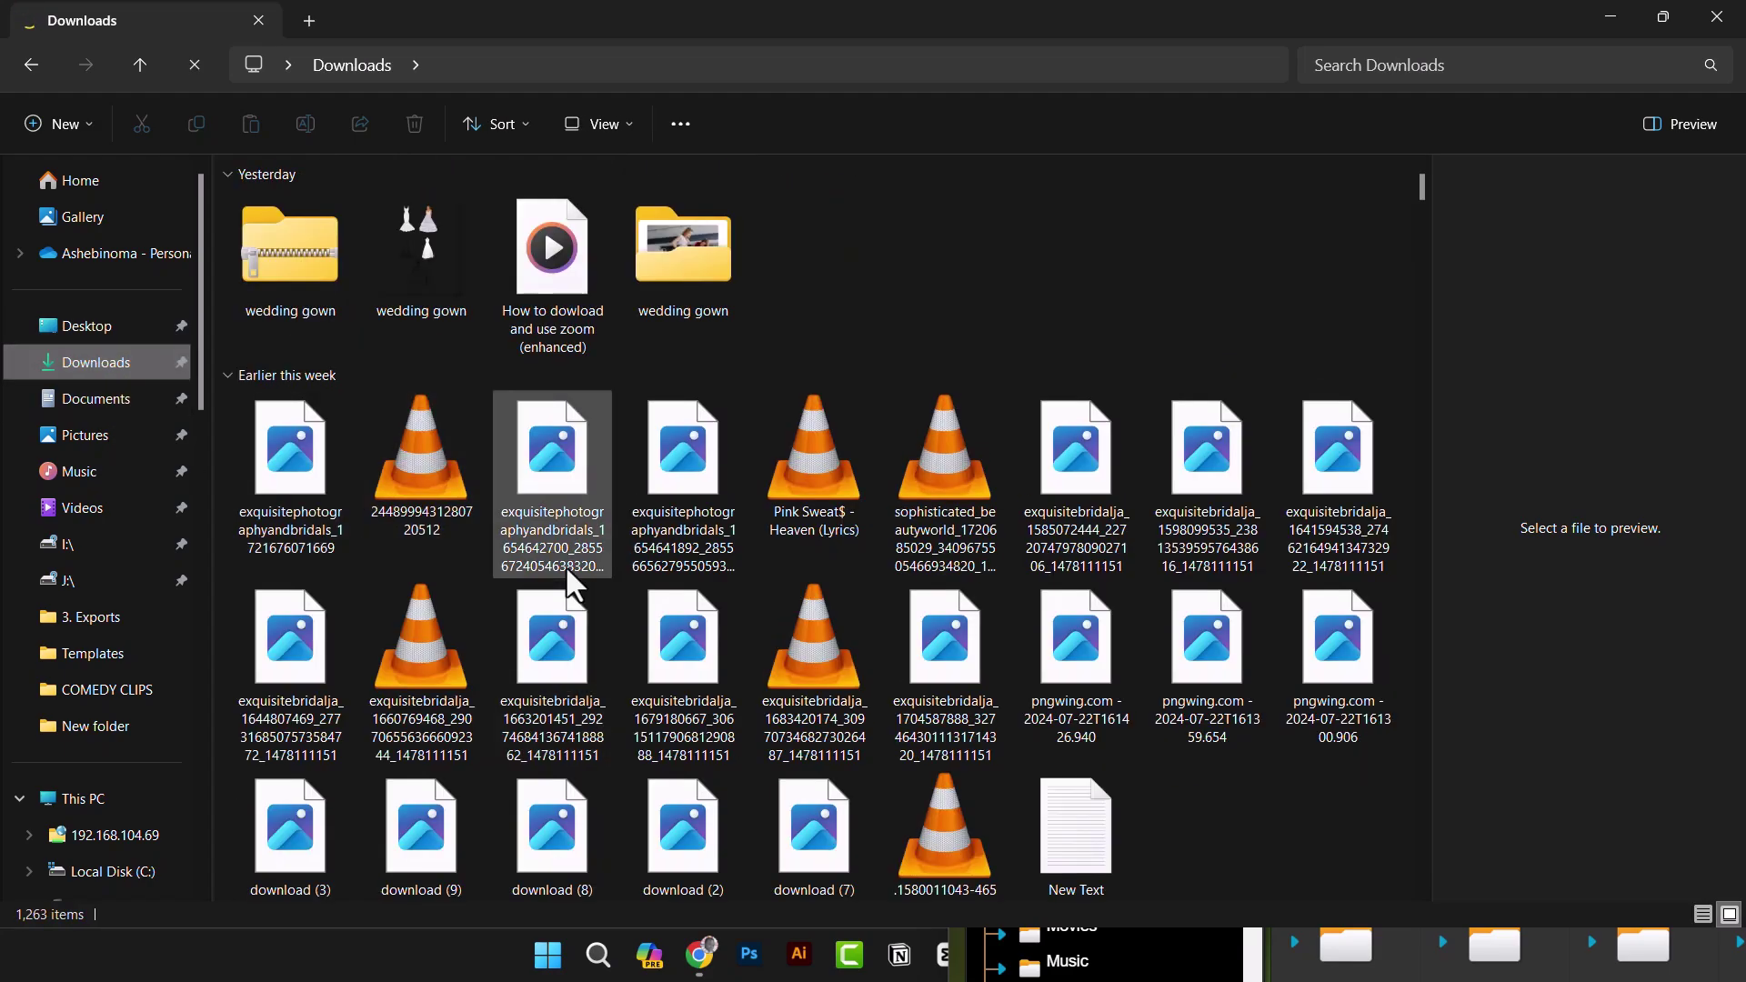
scroll(926, 532, down, 5)
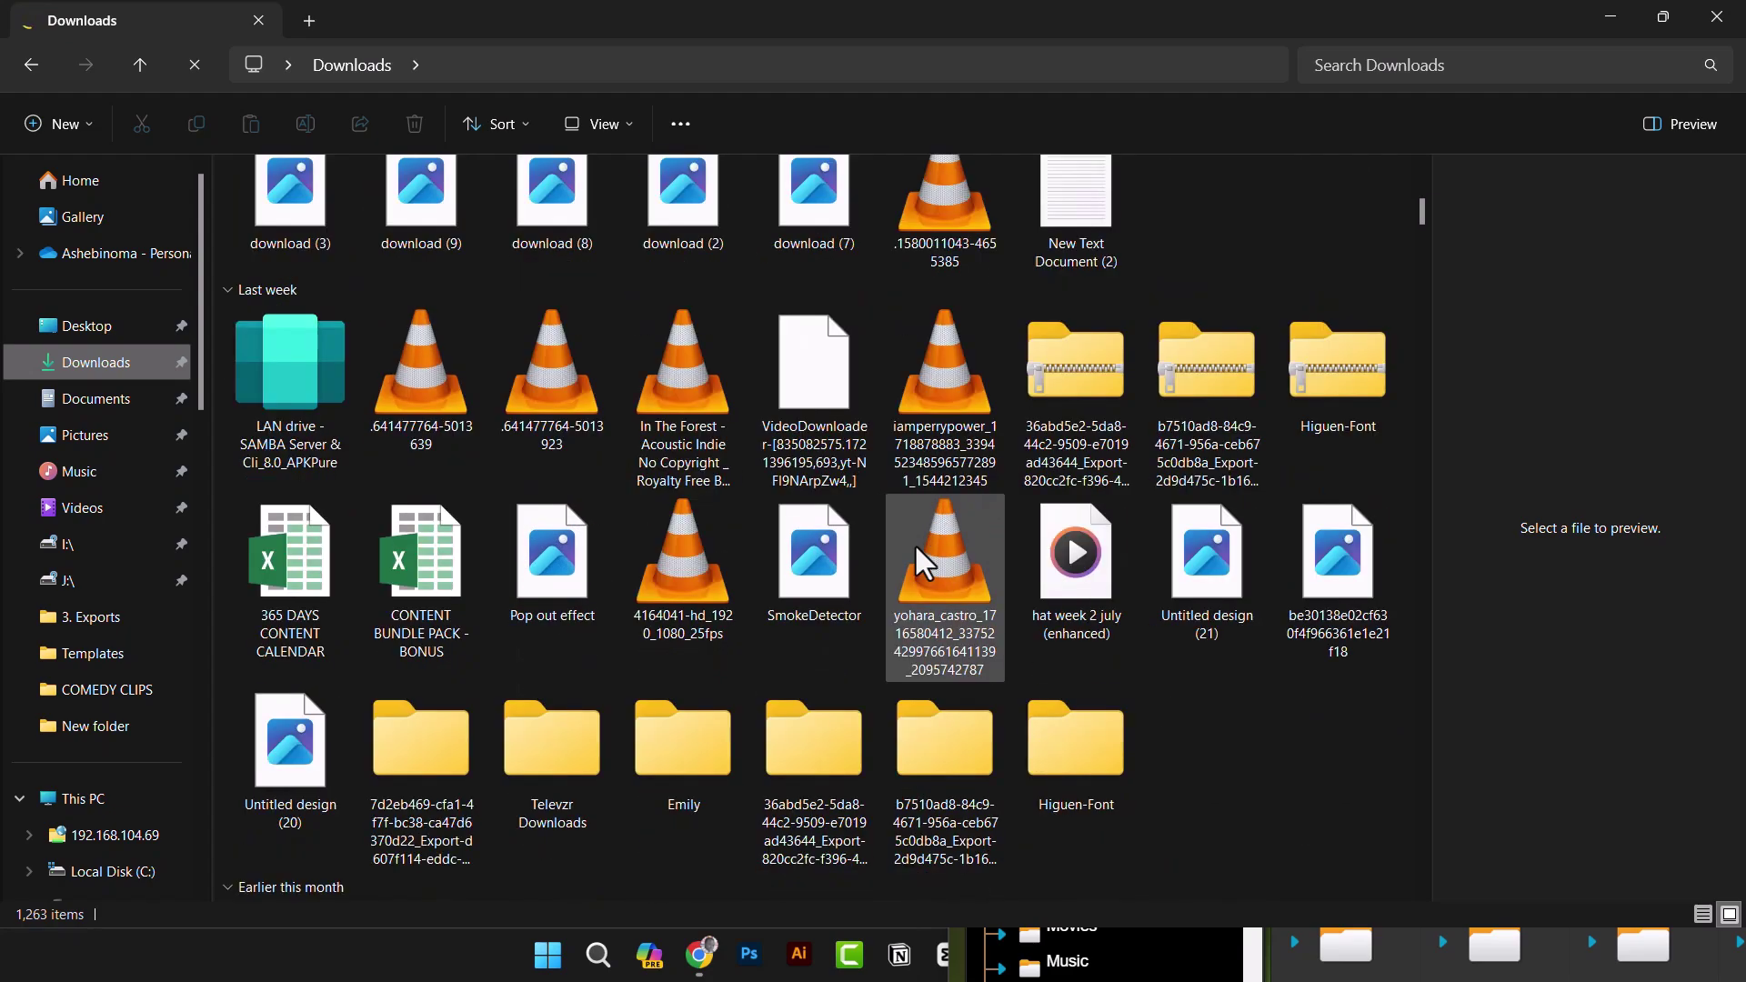
scroll(914, 543, down, 5)
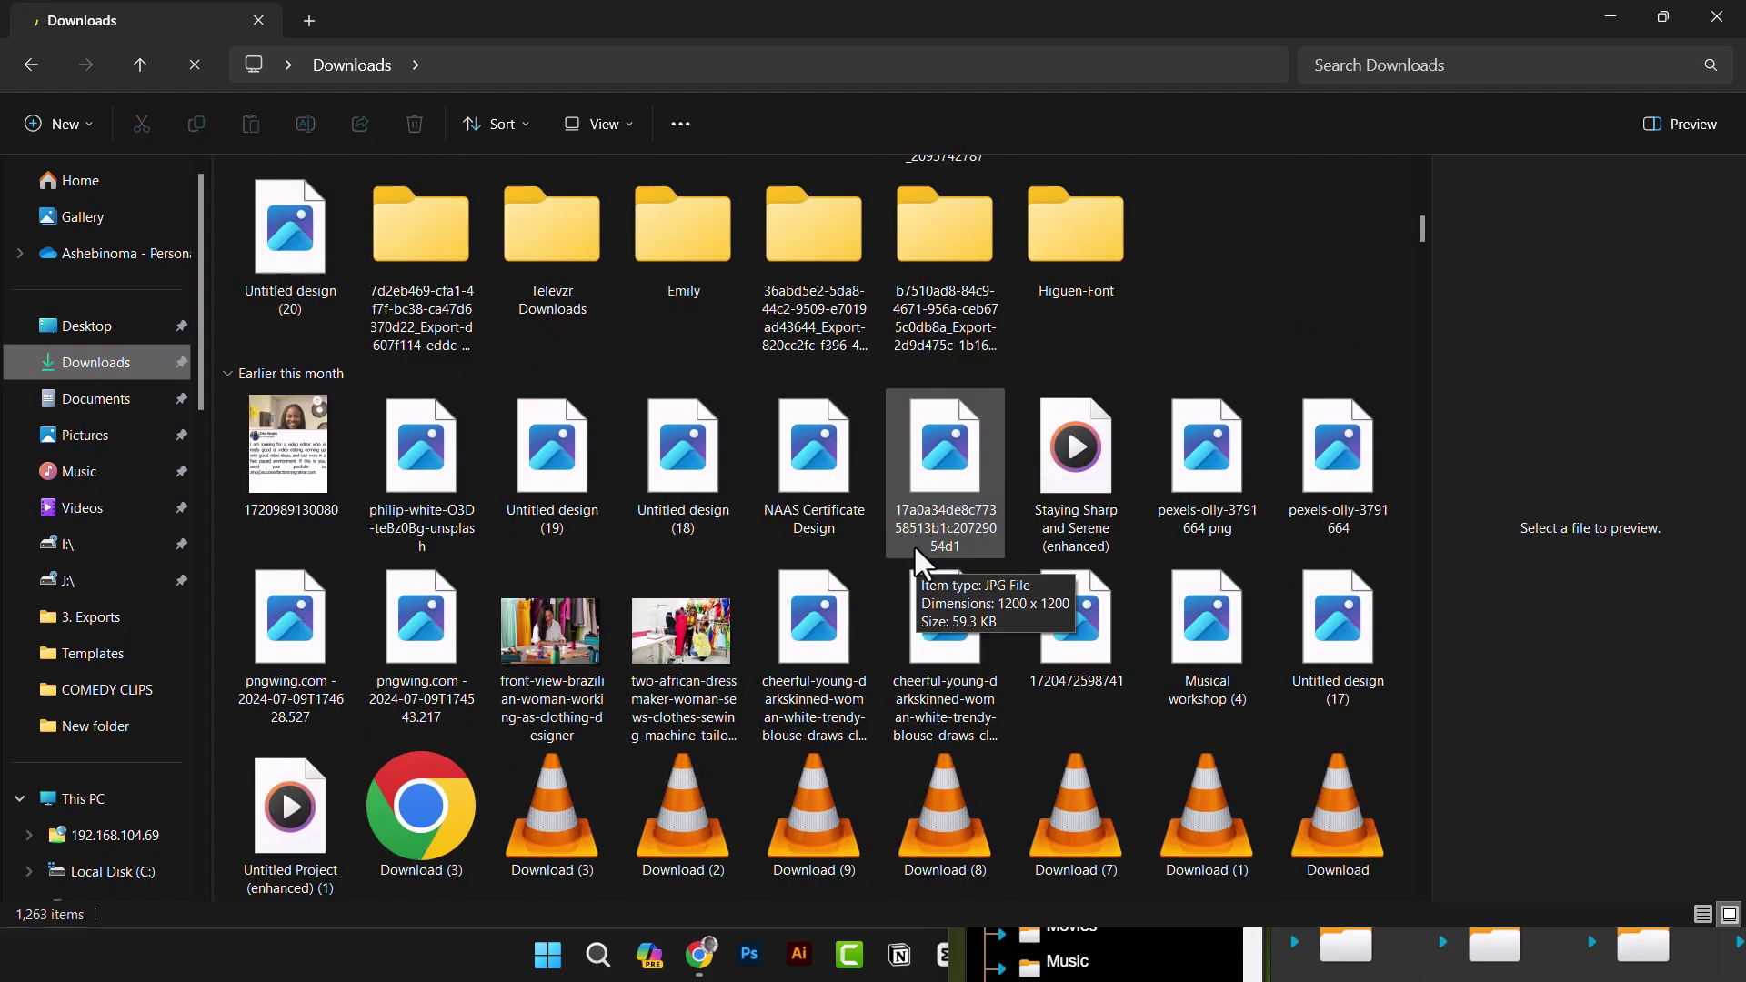
Step: Upload the front-view clothing designer photo to the phone and maximize the X-plore window
click(574, 643)
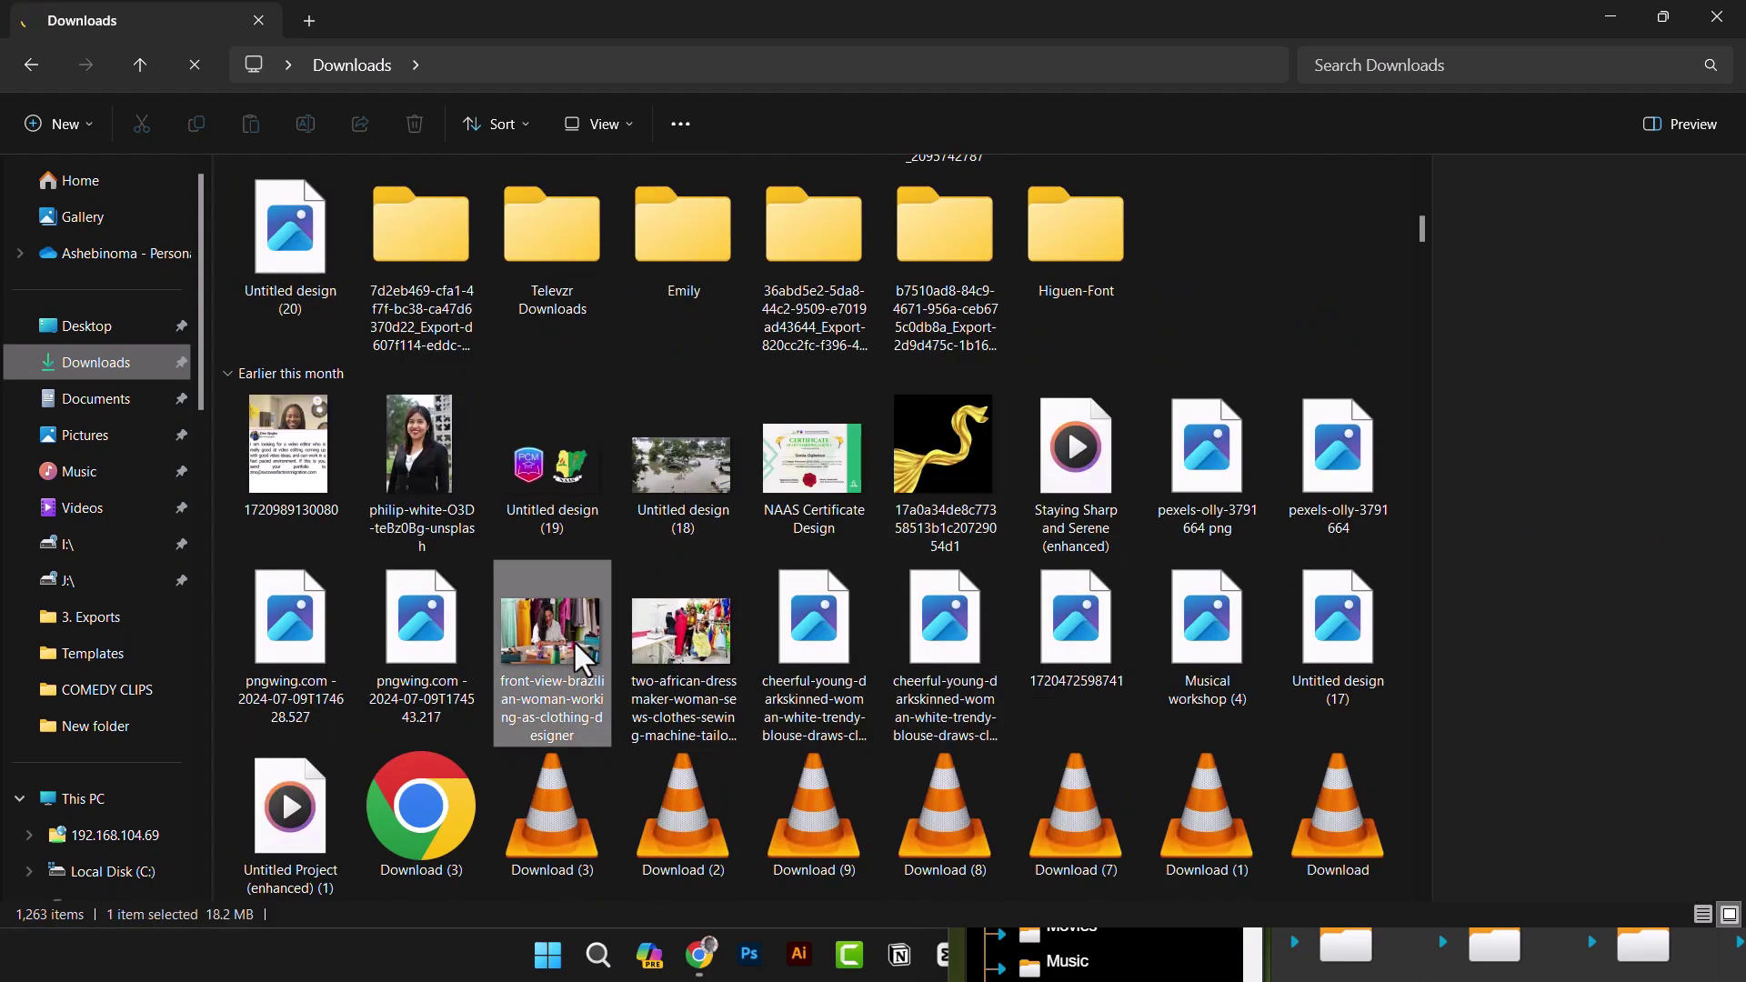
drag(559, 627, 1389, 630)
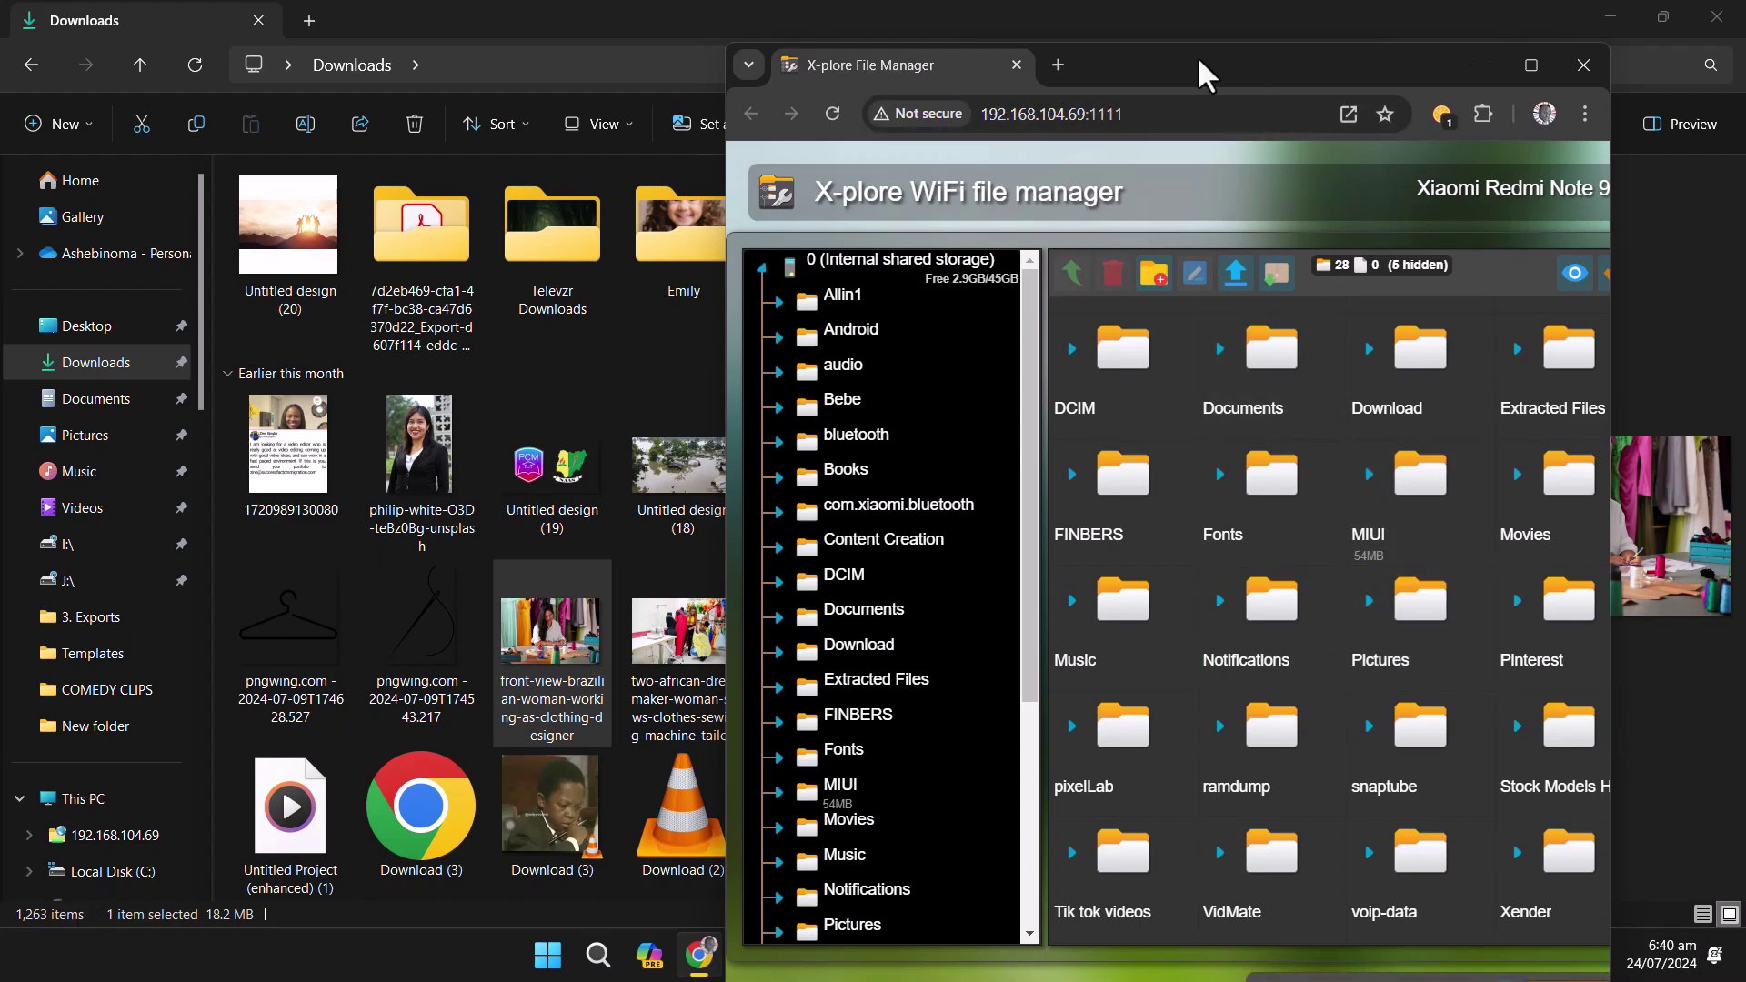
drag(1255, 66, 1025, 15)
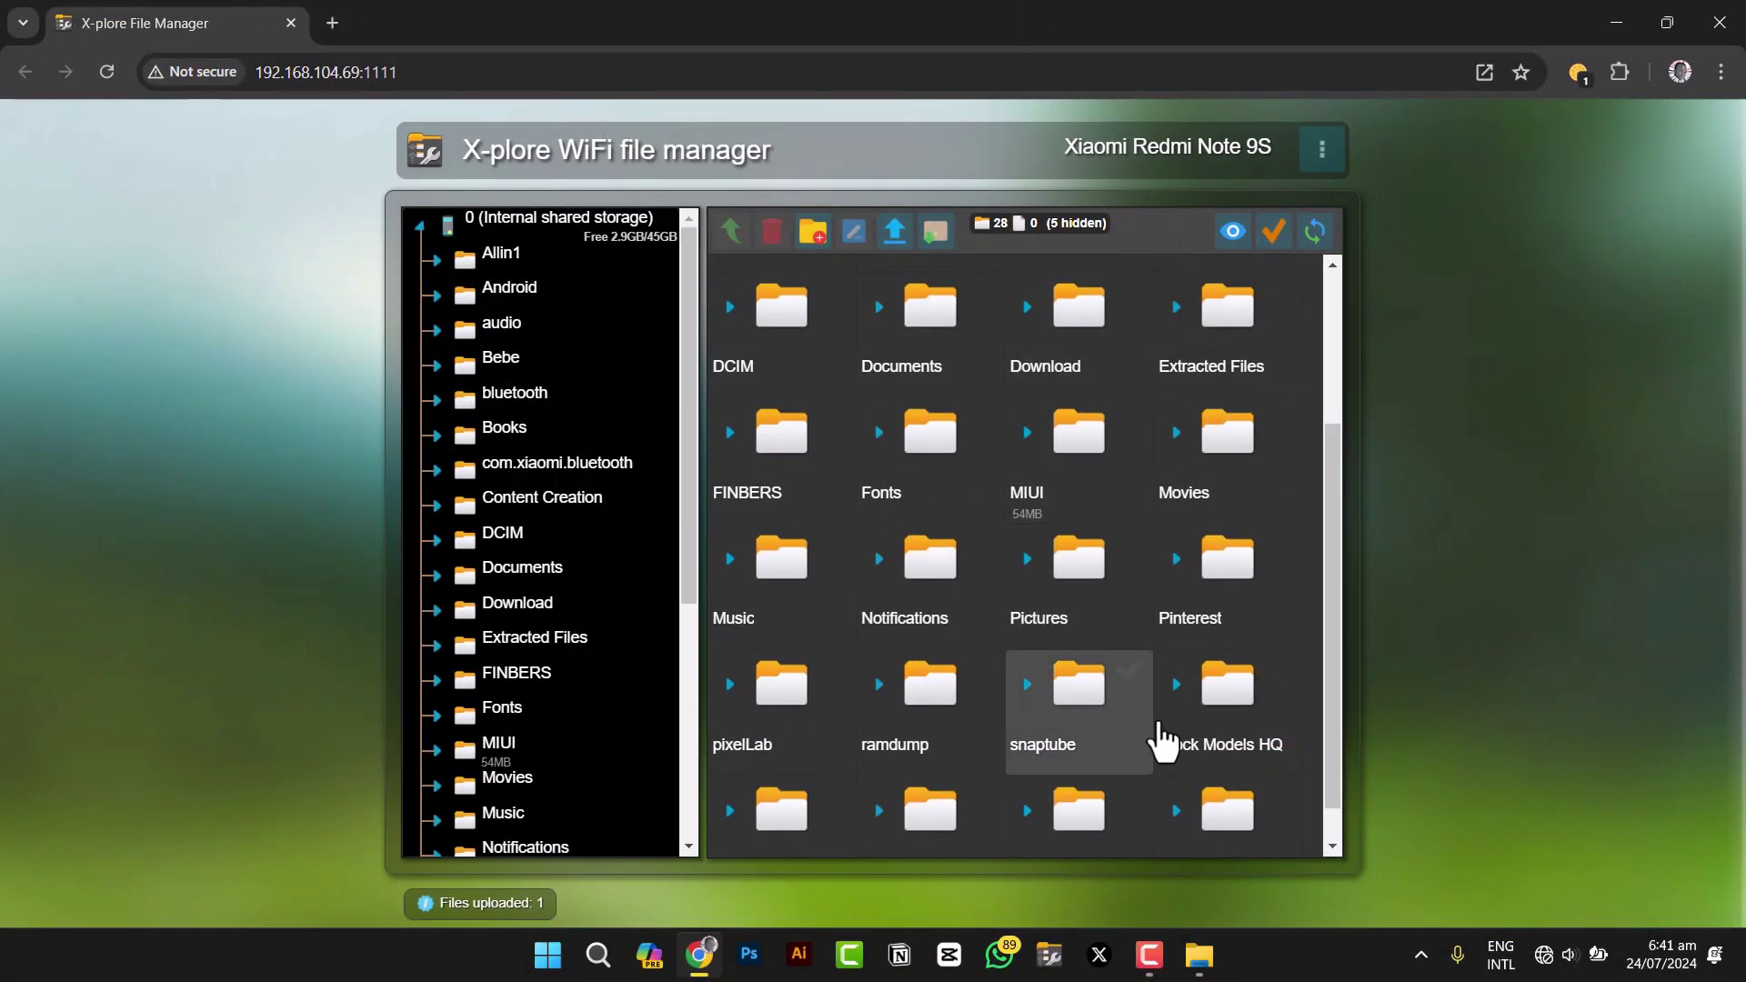
Step: Open the Pictures folder, then collapse it and return to the internal storage root
double_click(1091, 618)
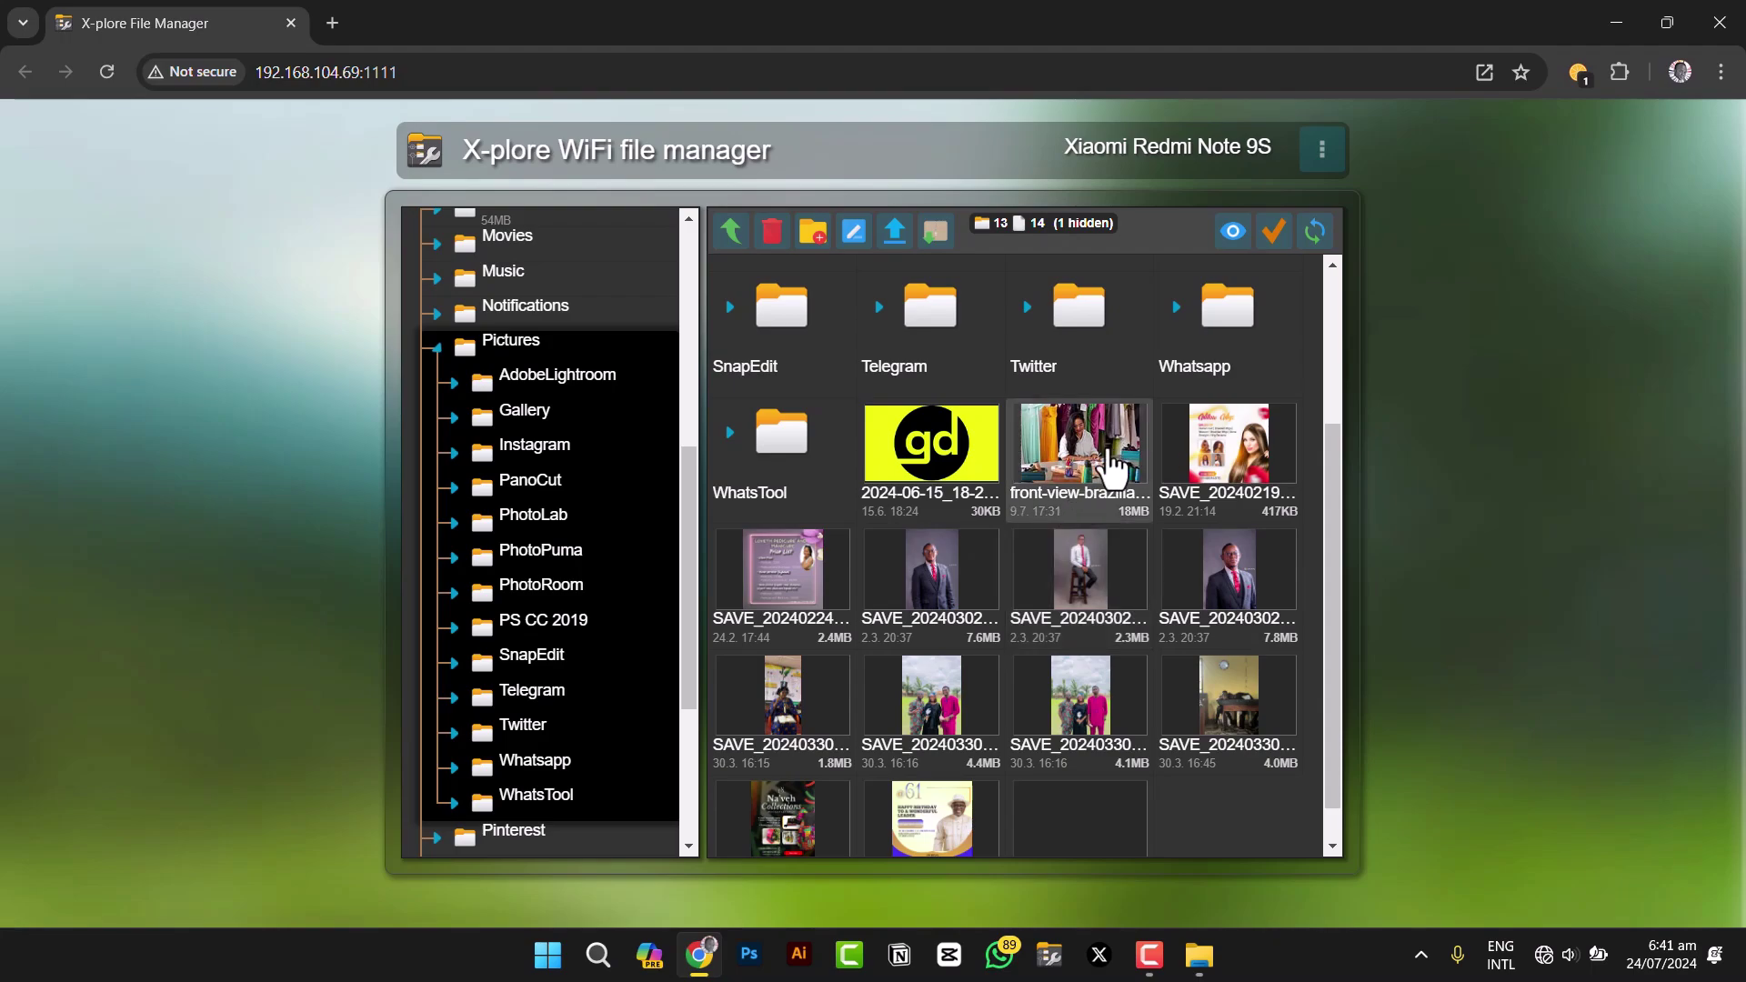
scroll(1092, 473, up, 3)
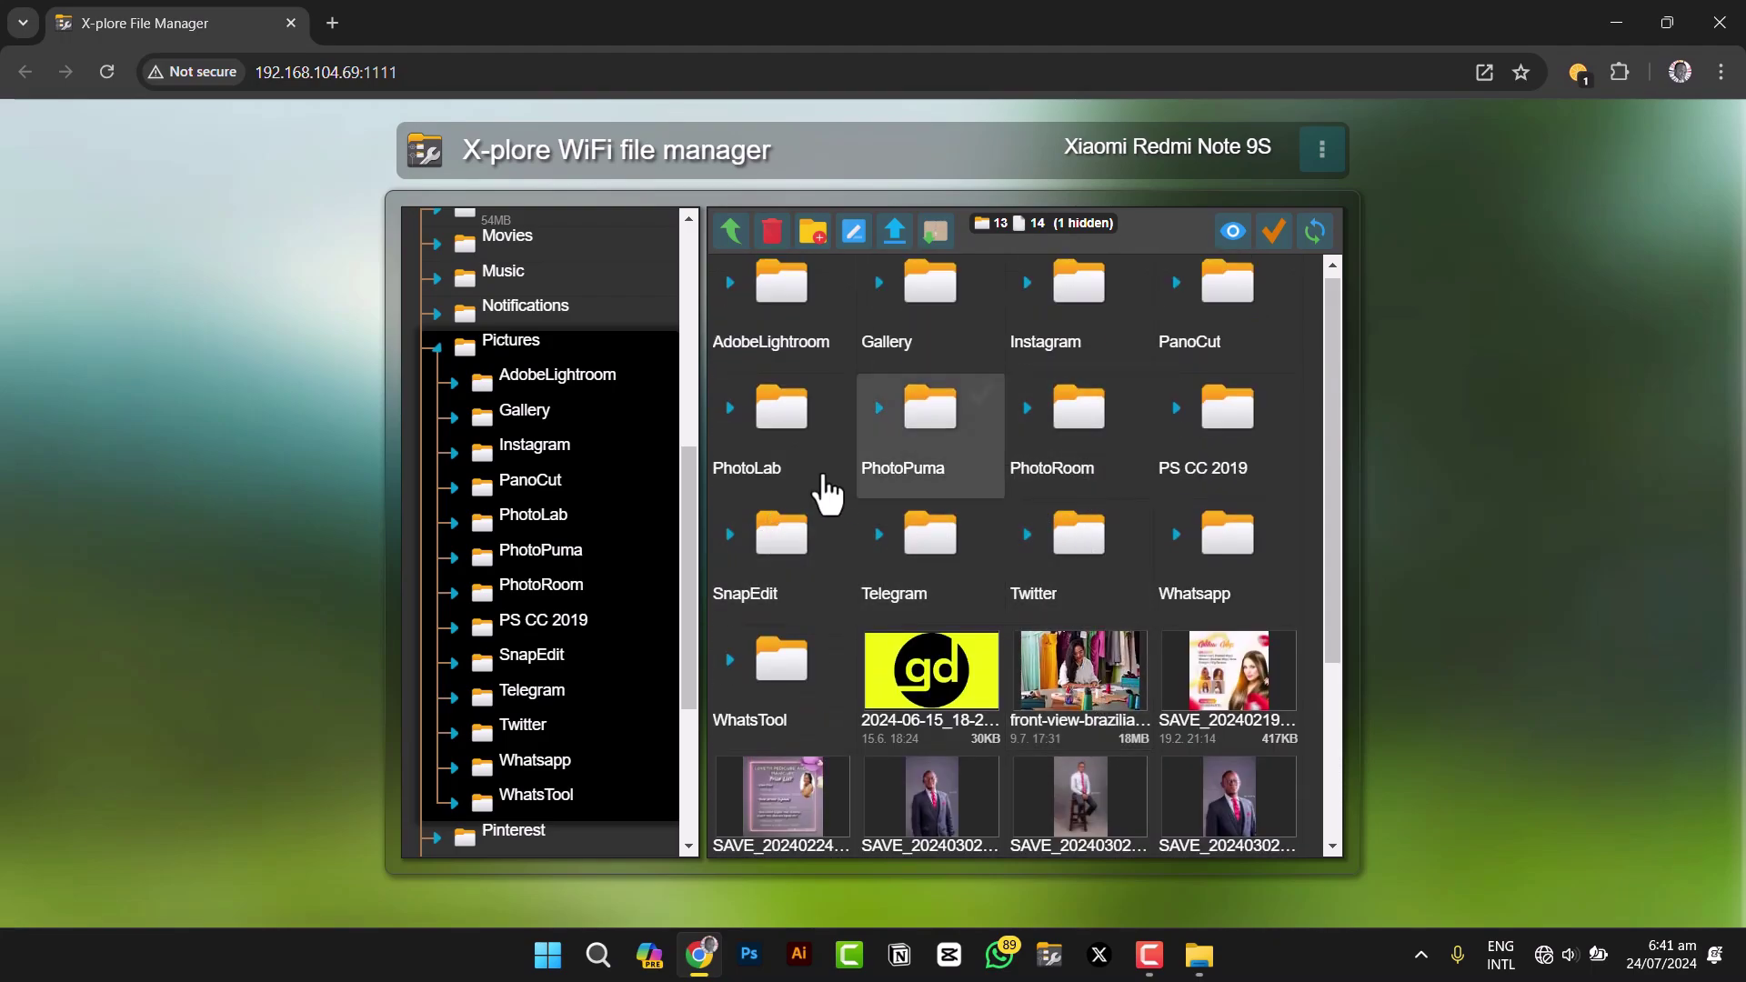
click(511, 347)
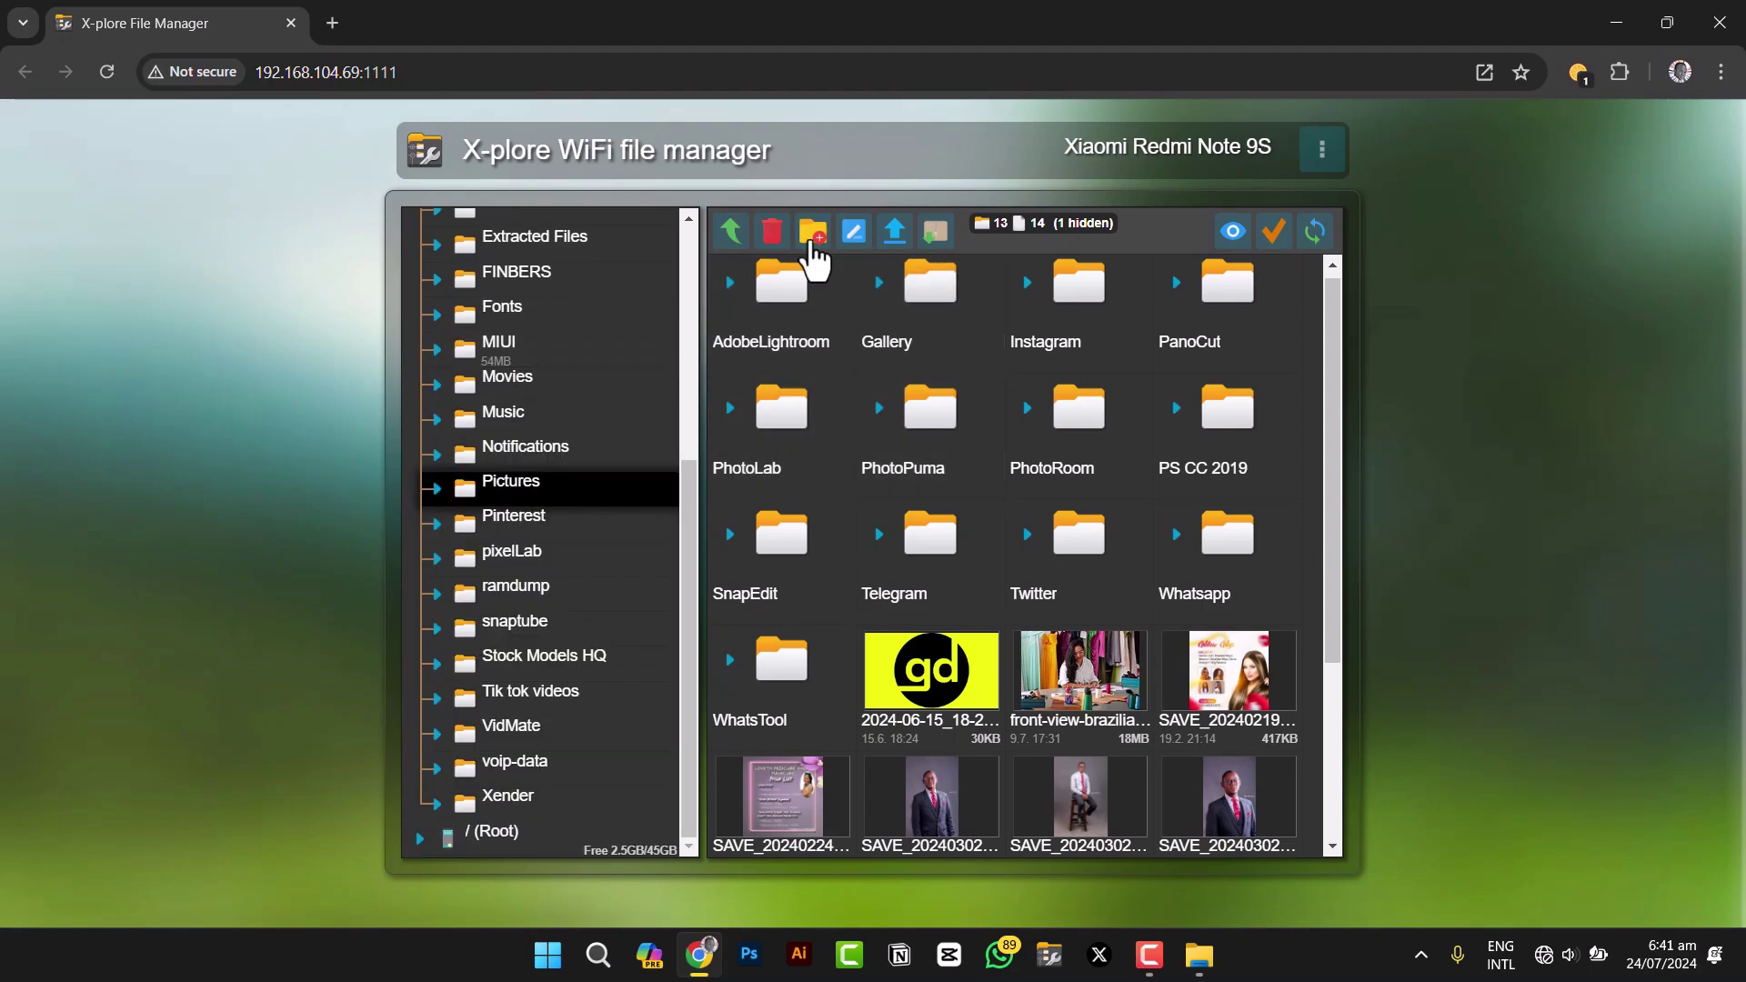
click(730, 233)
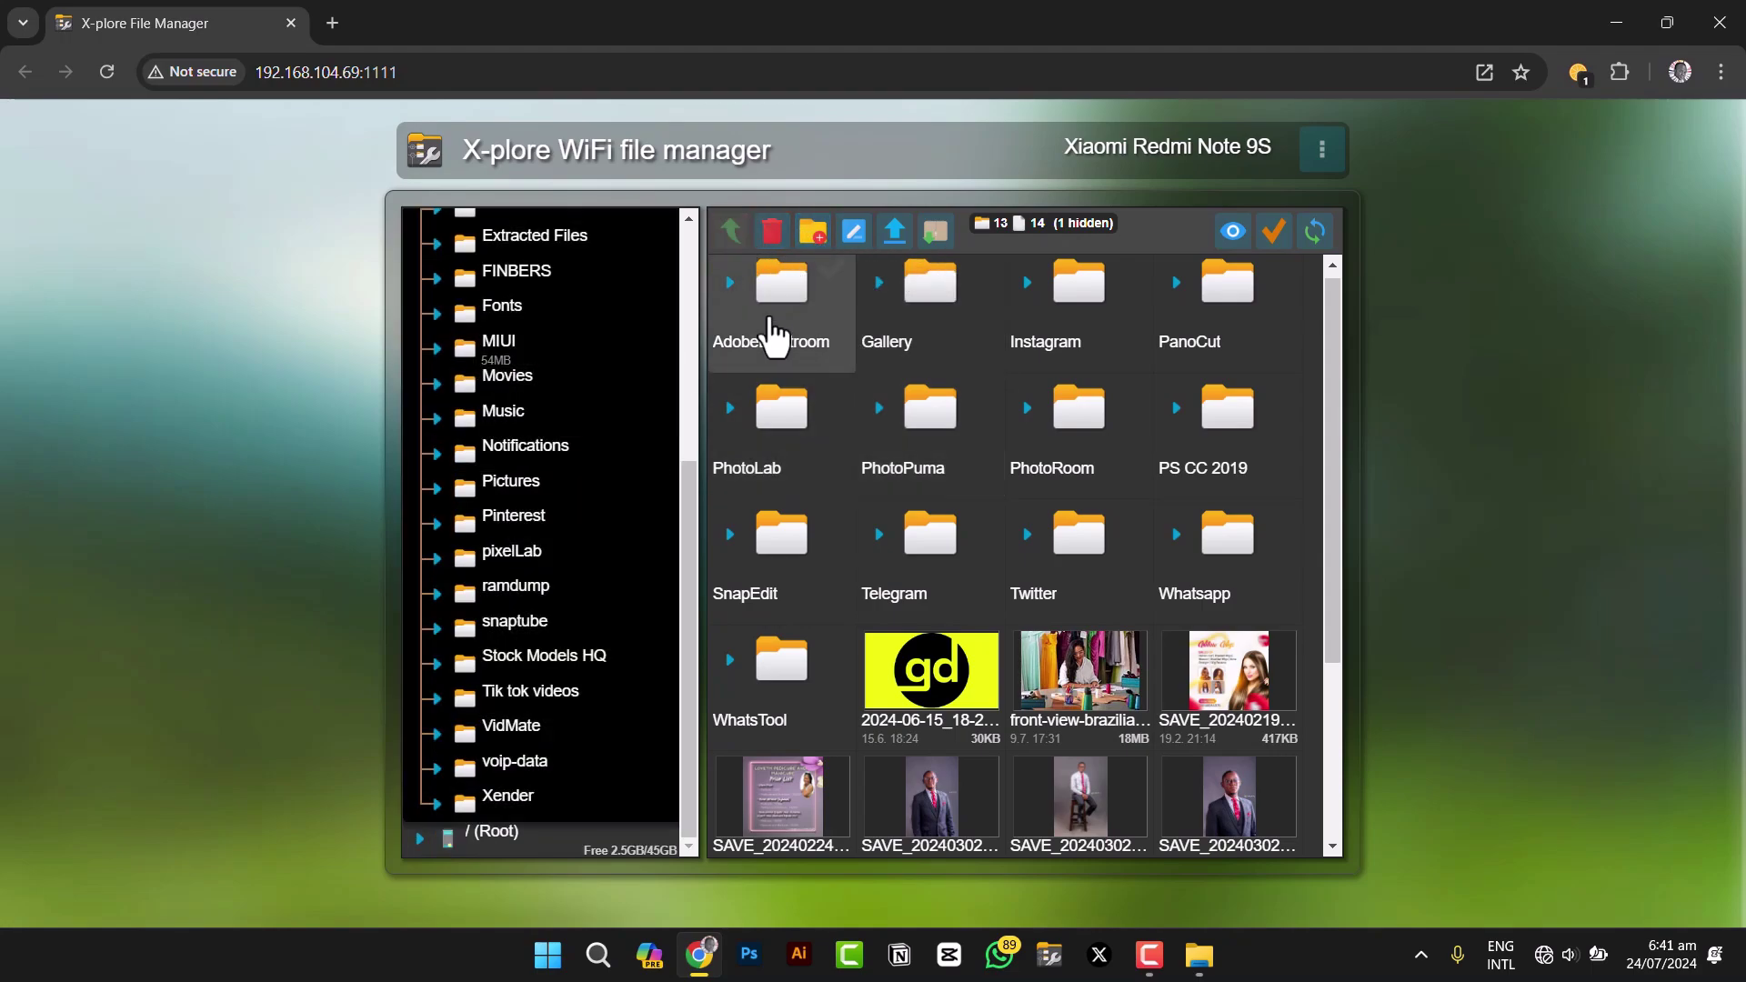
Step: Create a folder named 'transfer' in internal storage and open it
click(819, 242)
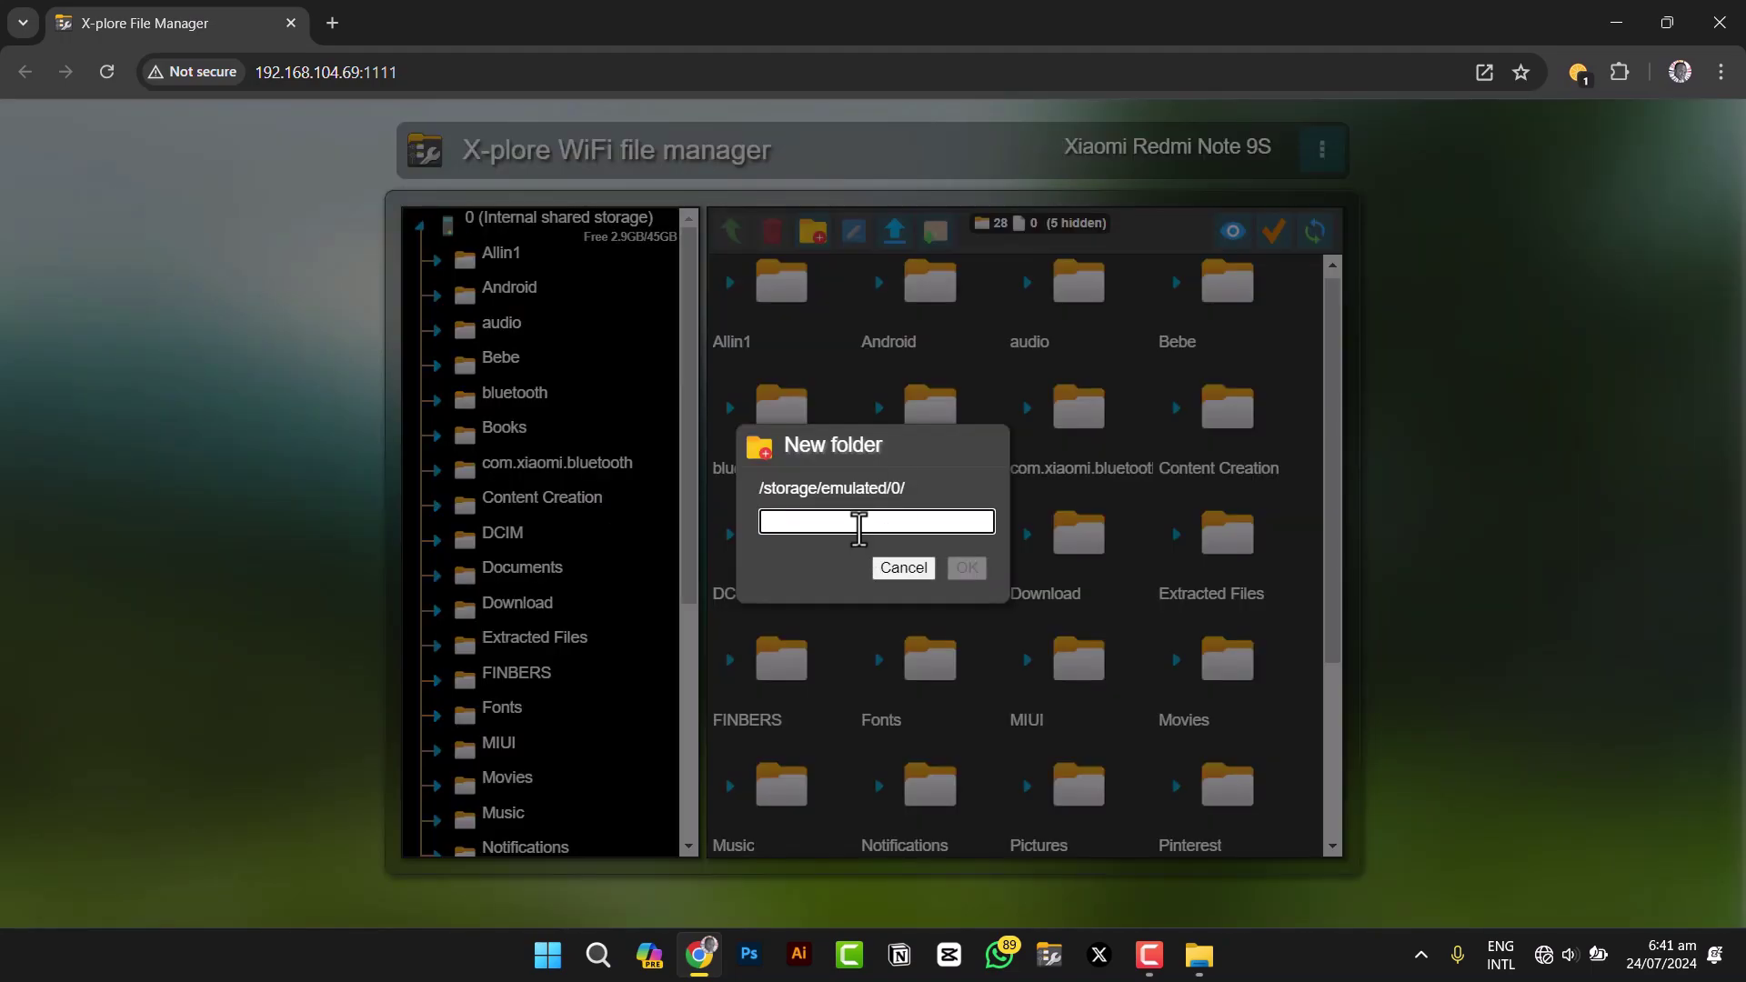
text(transfer)
click(979, 564)
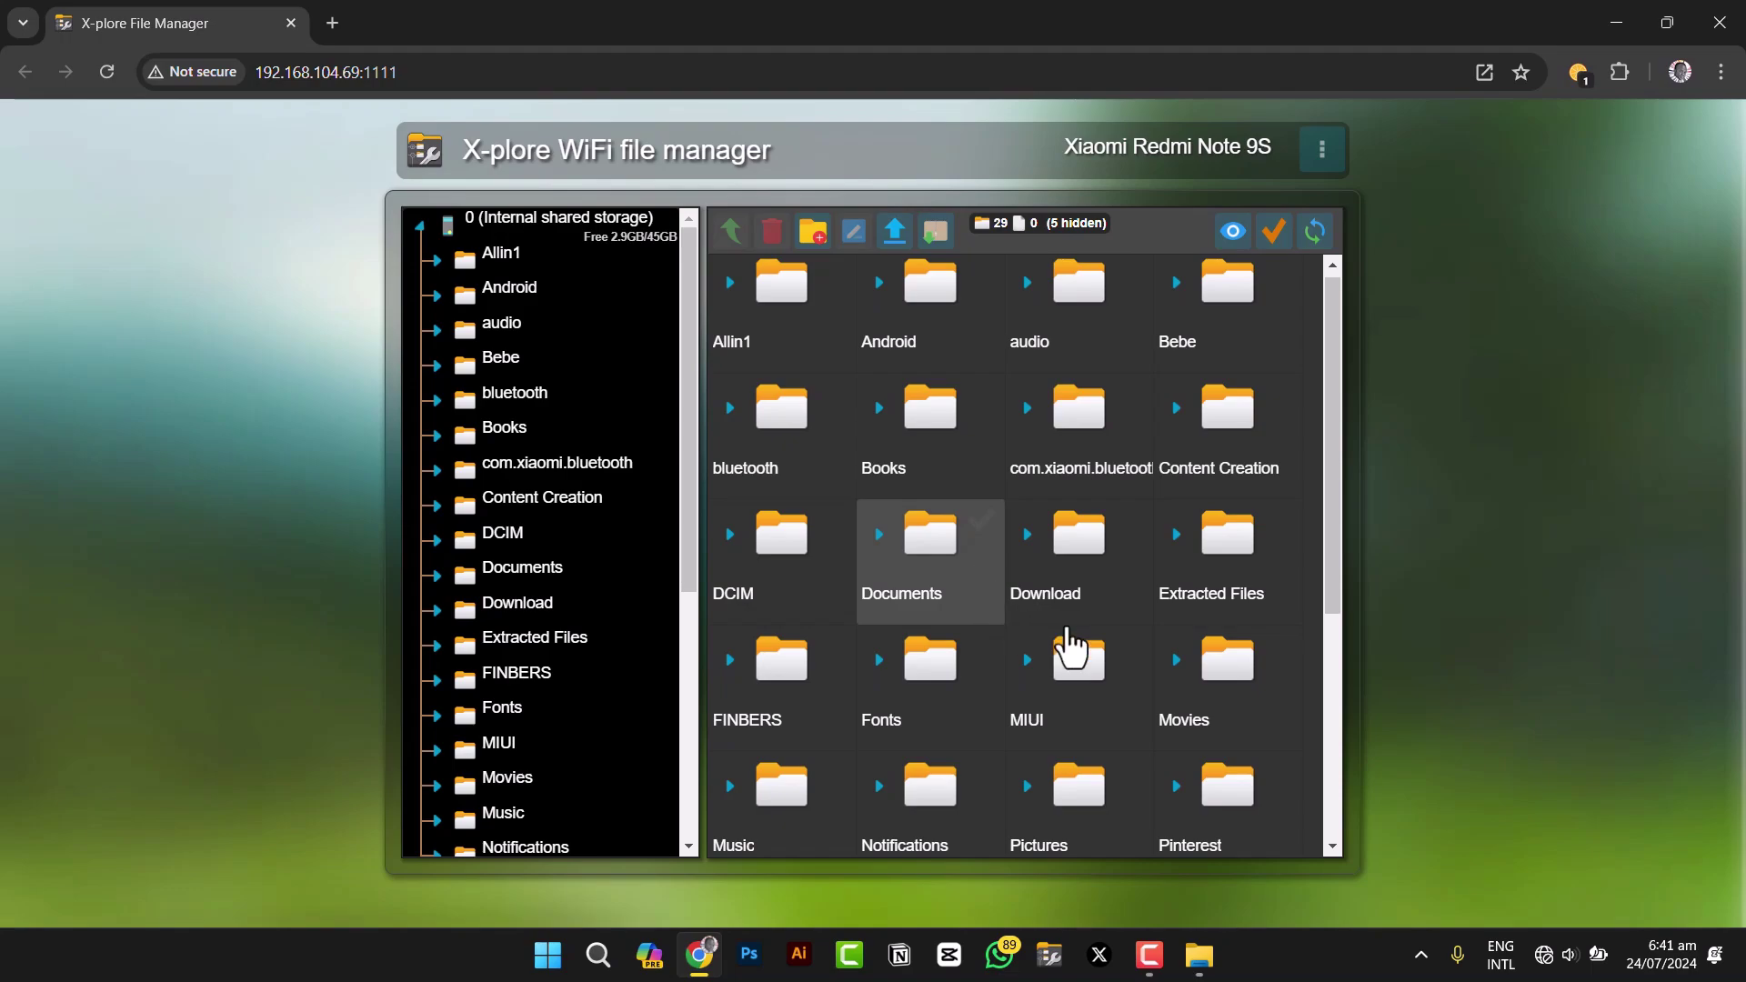
scroll(1064, 650, down, 2)
scroll(1157, 669, down, 1)
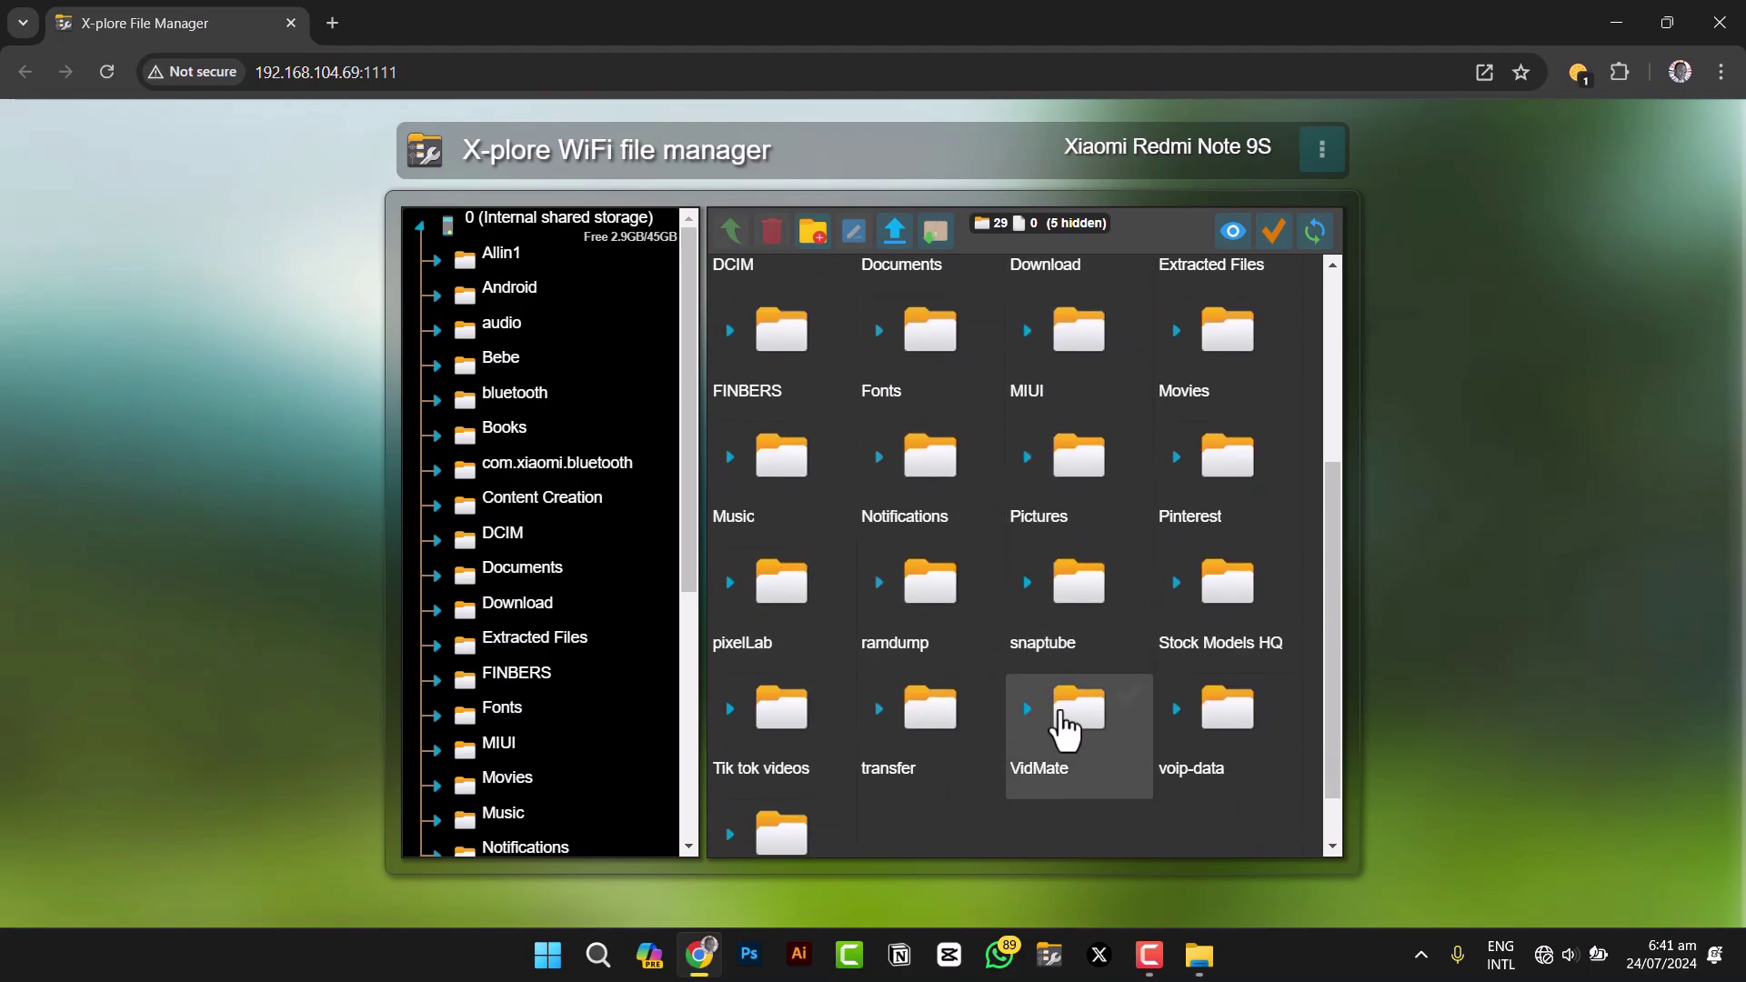
double_click(920, 744)
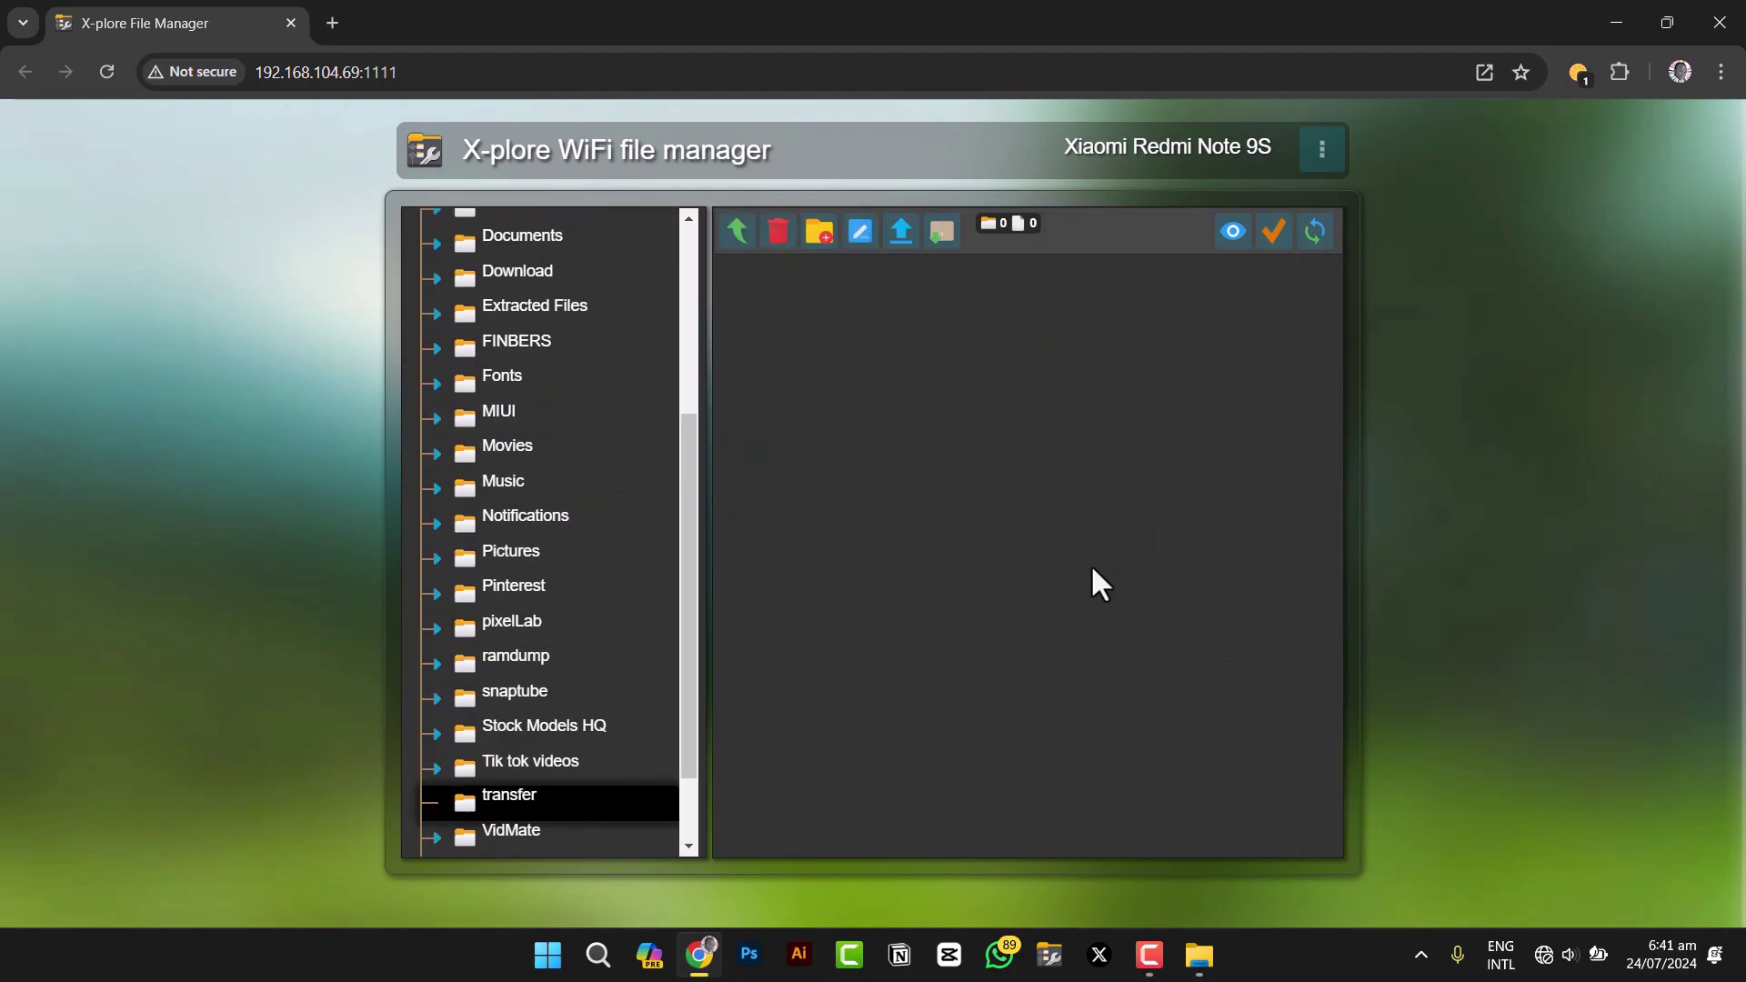
Step: Select Untitled design (19) through NAAS Certificate Design in Downloads and drop the three images into transfer
key(alt+Tab)
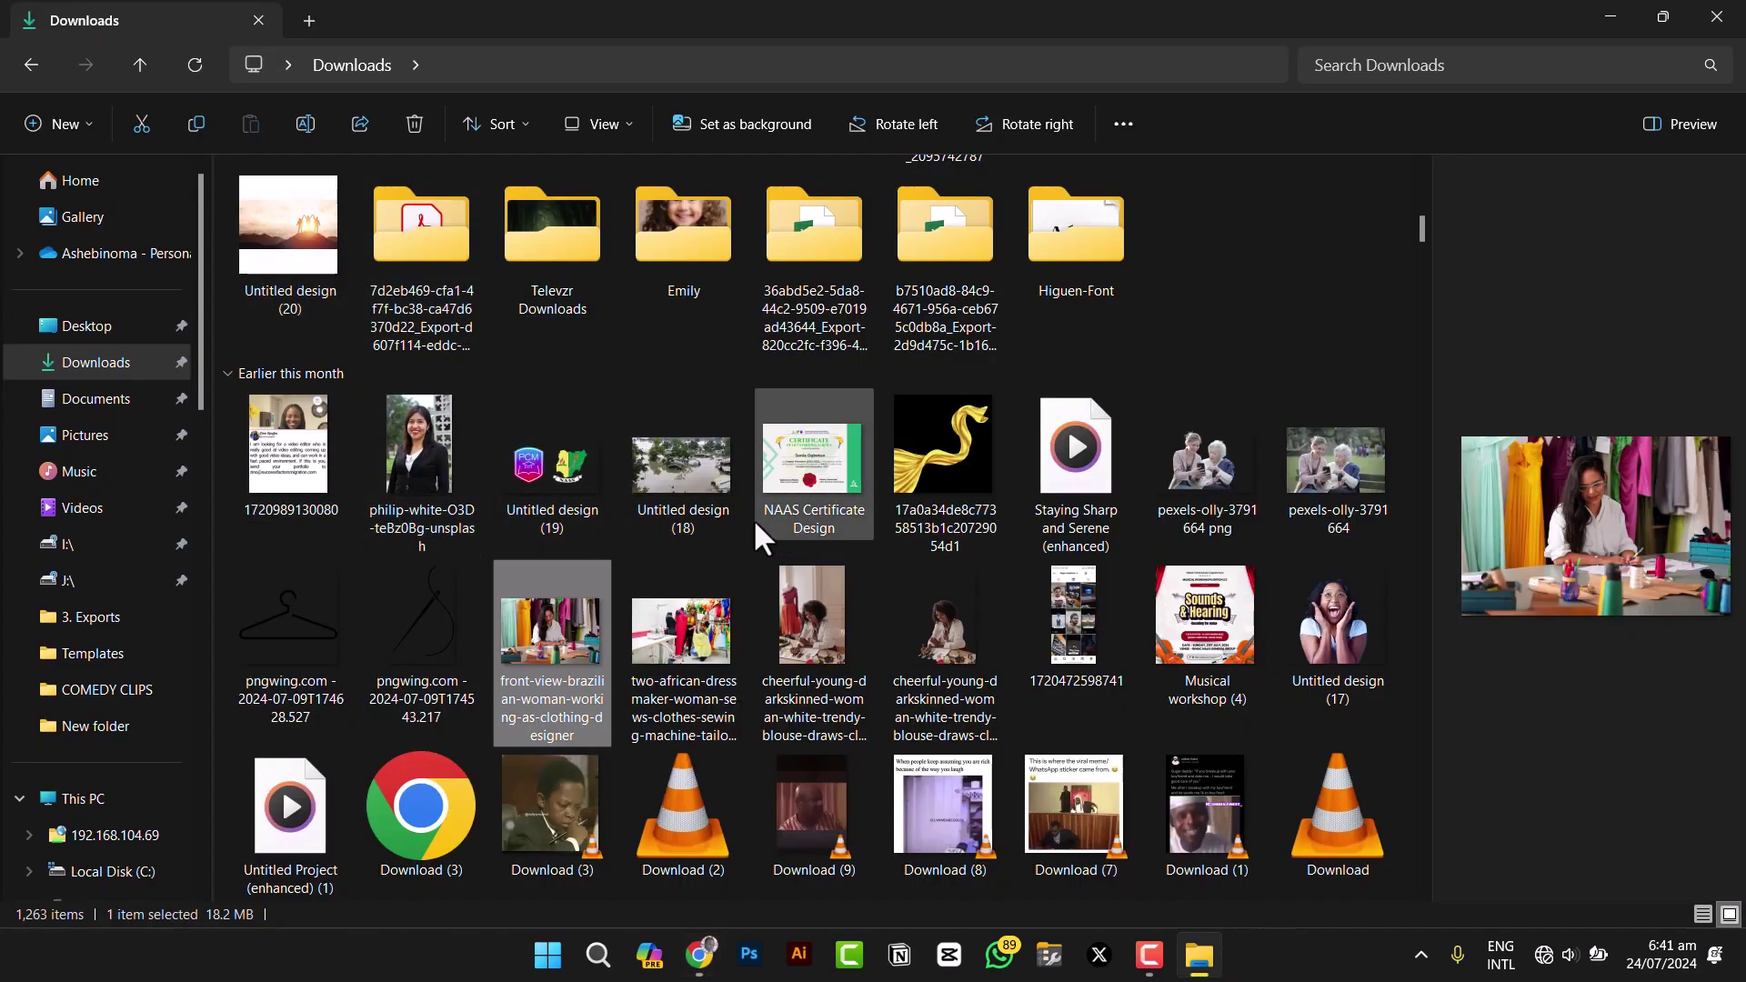
click(533, 373)
click(821, 479)
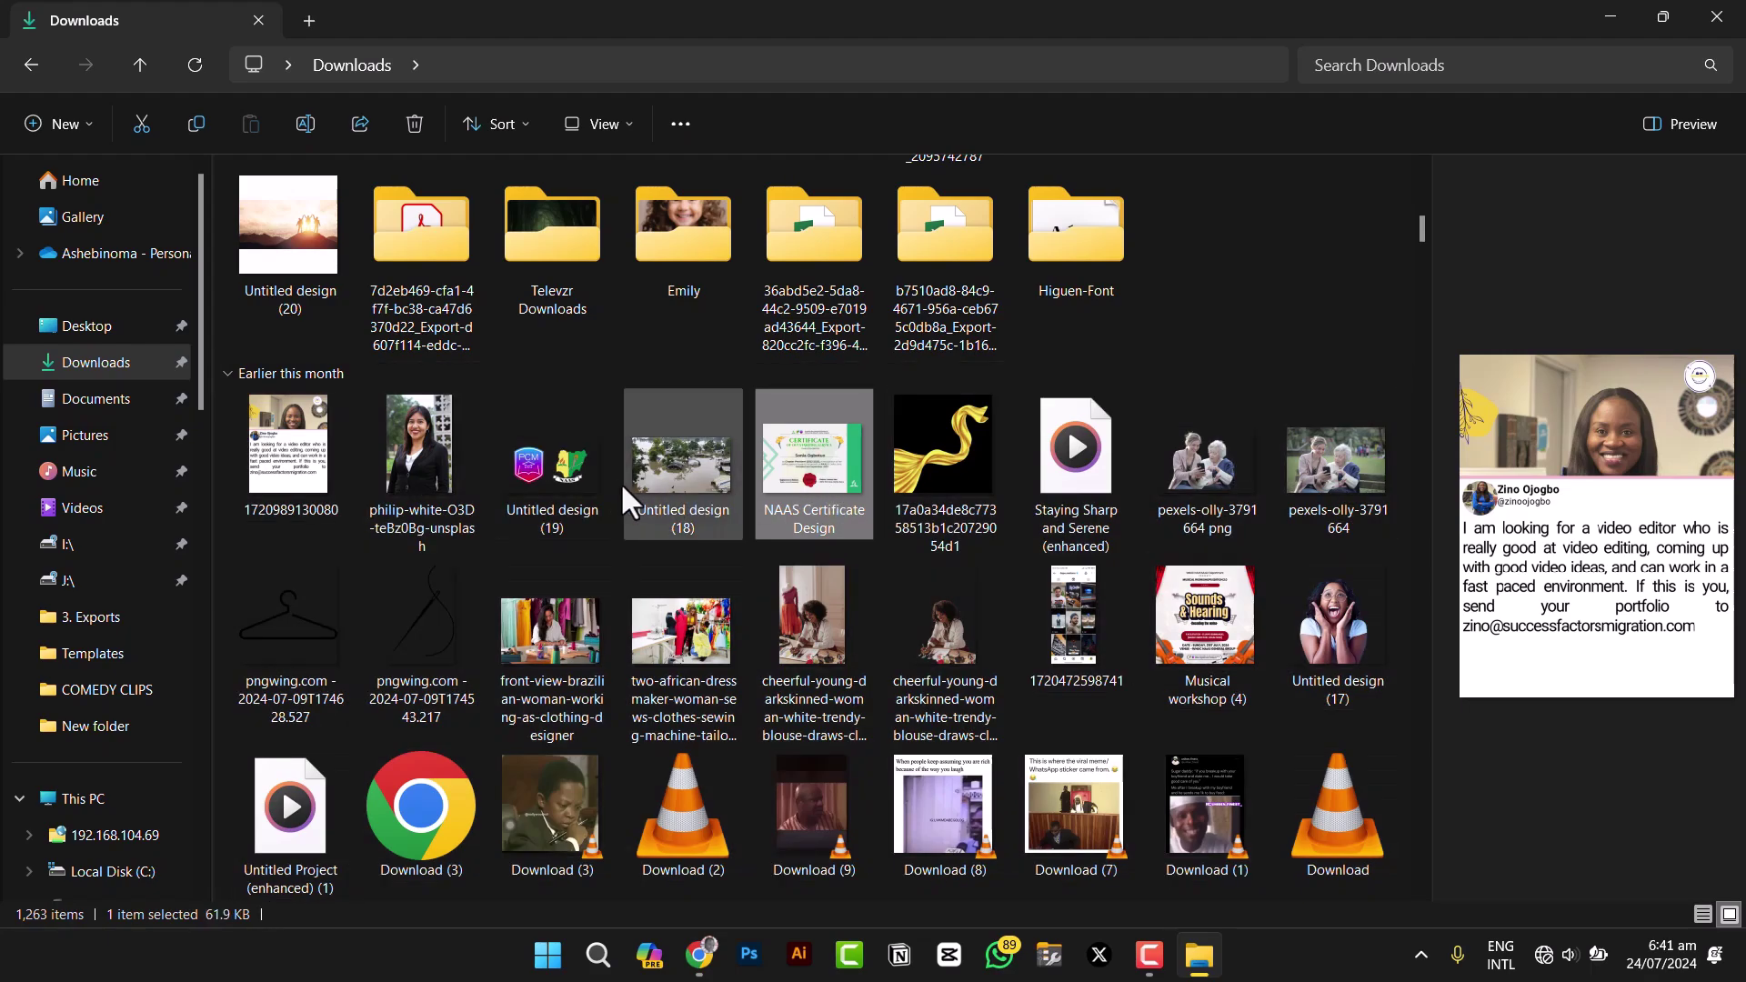
shift+click(568, 468)
drag(811, 483, 826, 424)
key(alt+Tab)
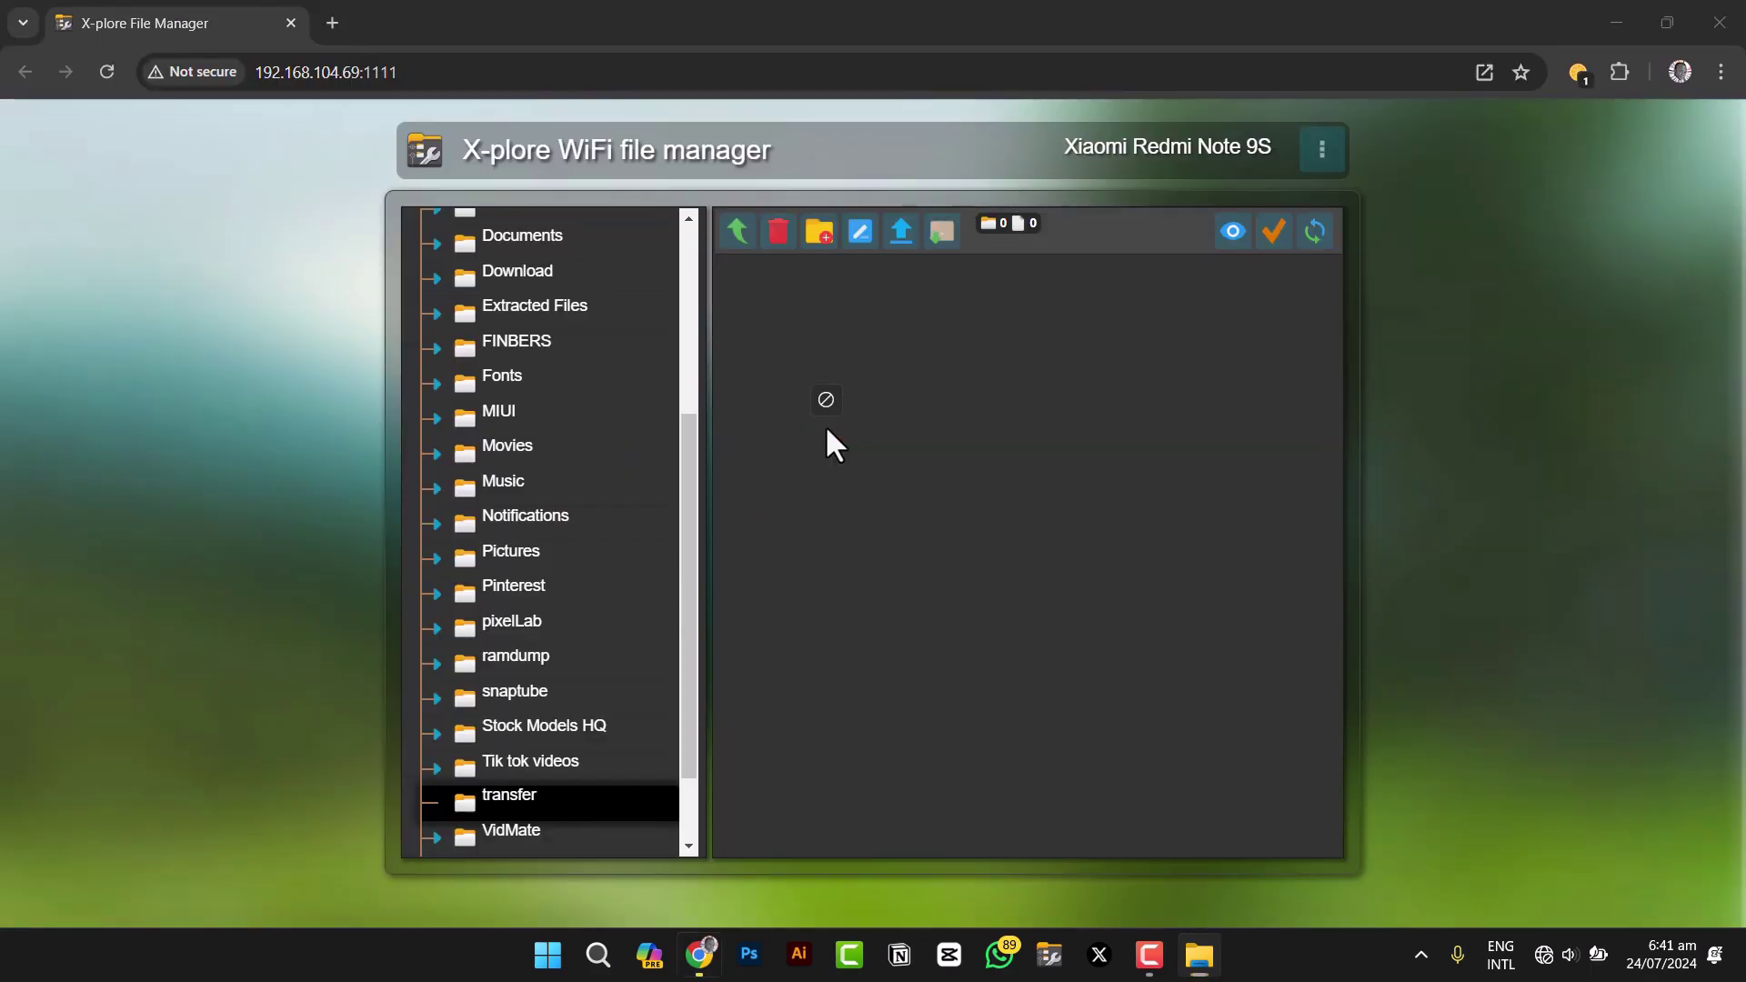
drag(827, 431, 1051, 490)
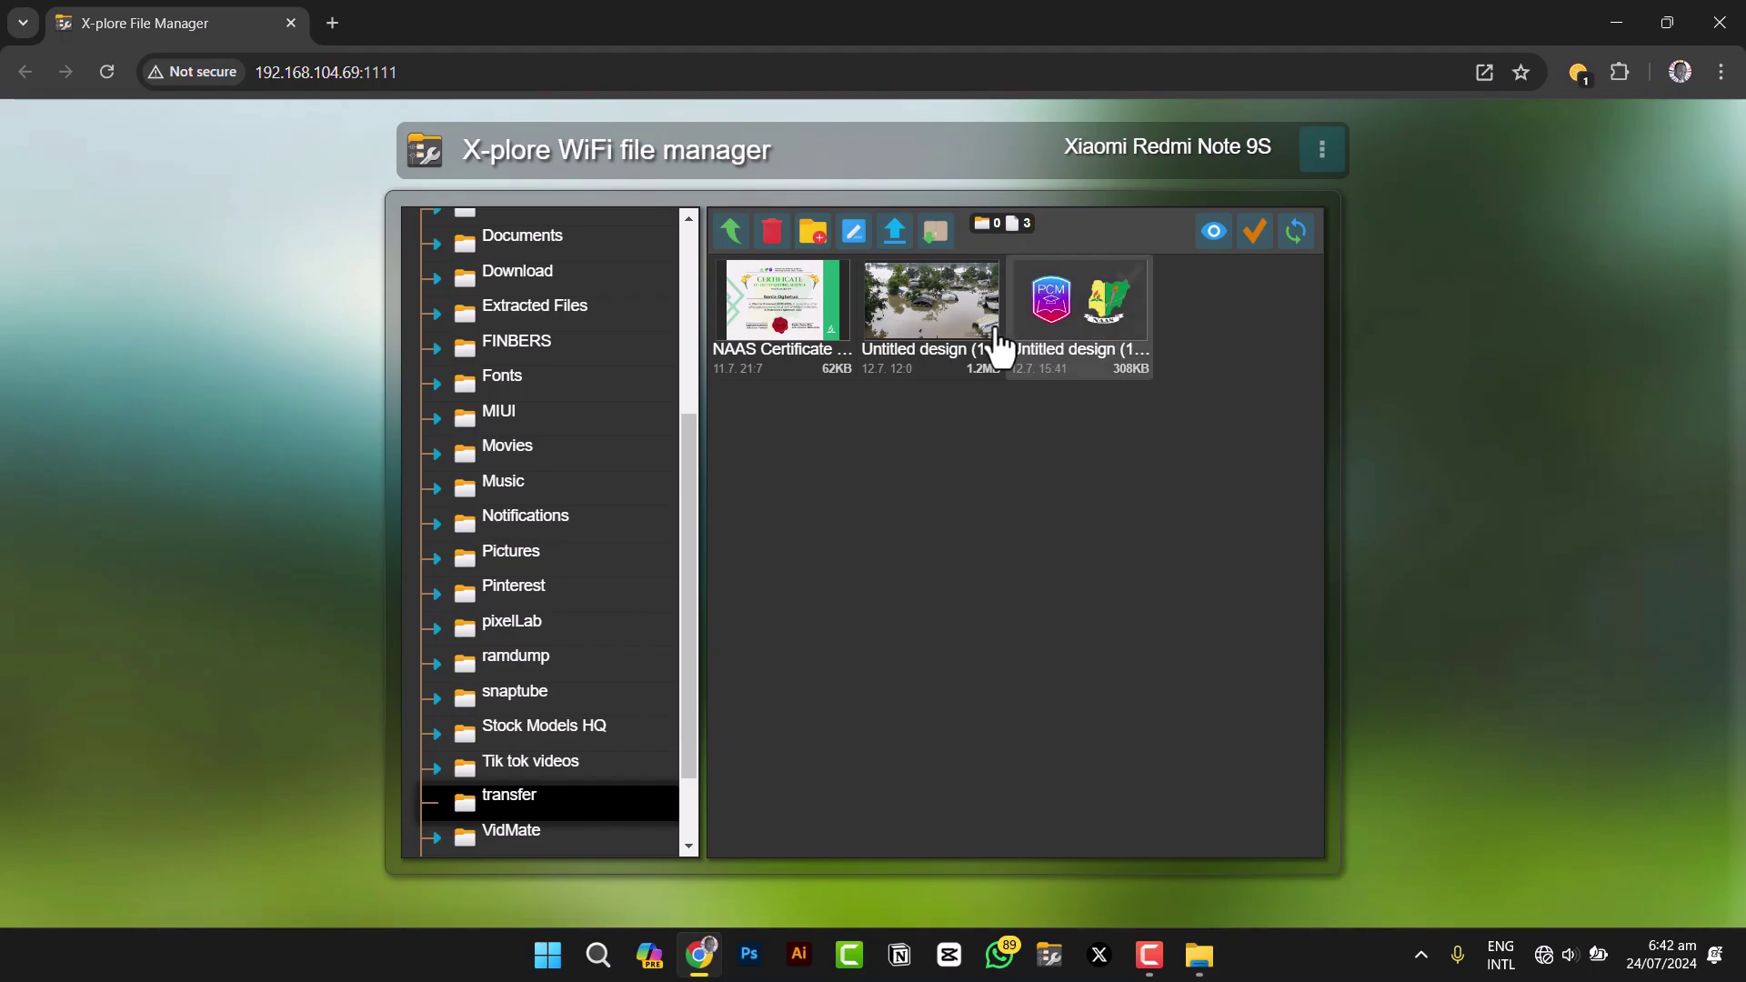
Step: Download Untitled design (18) from the image viewer and confirm it in Chrome's downloads list
click(960, 327)
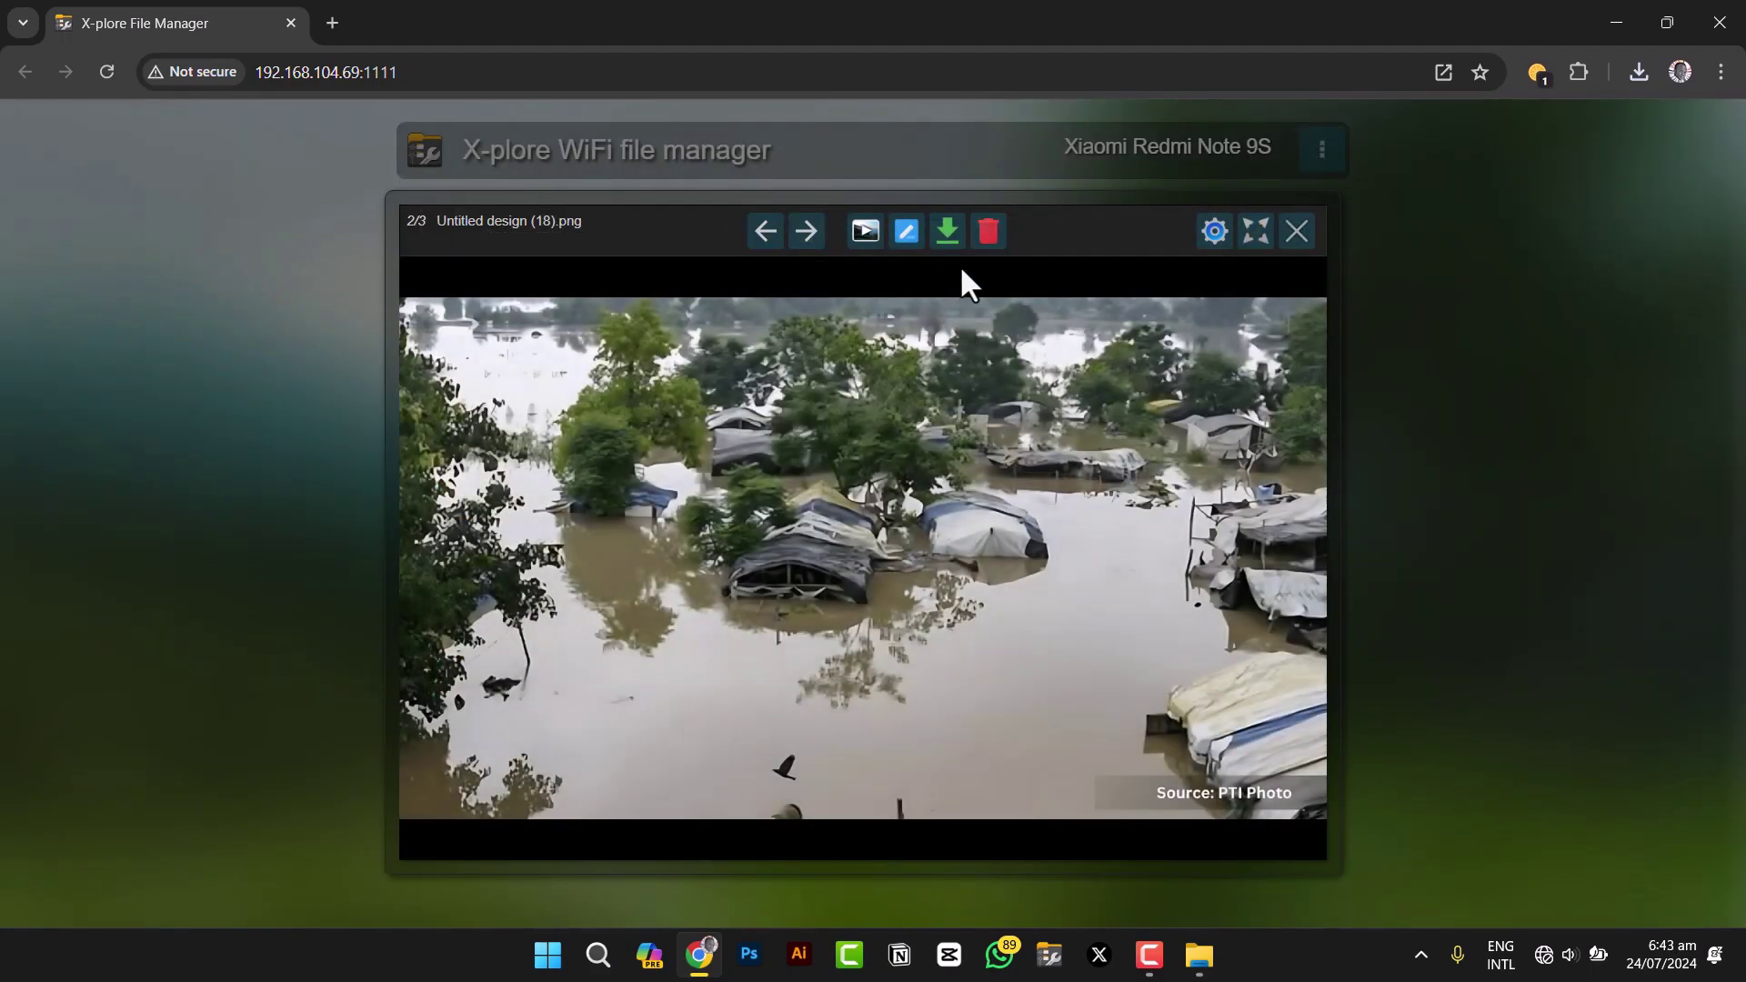
click(944, 234)
click(1637, 73)
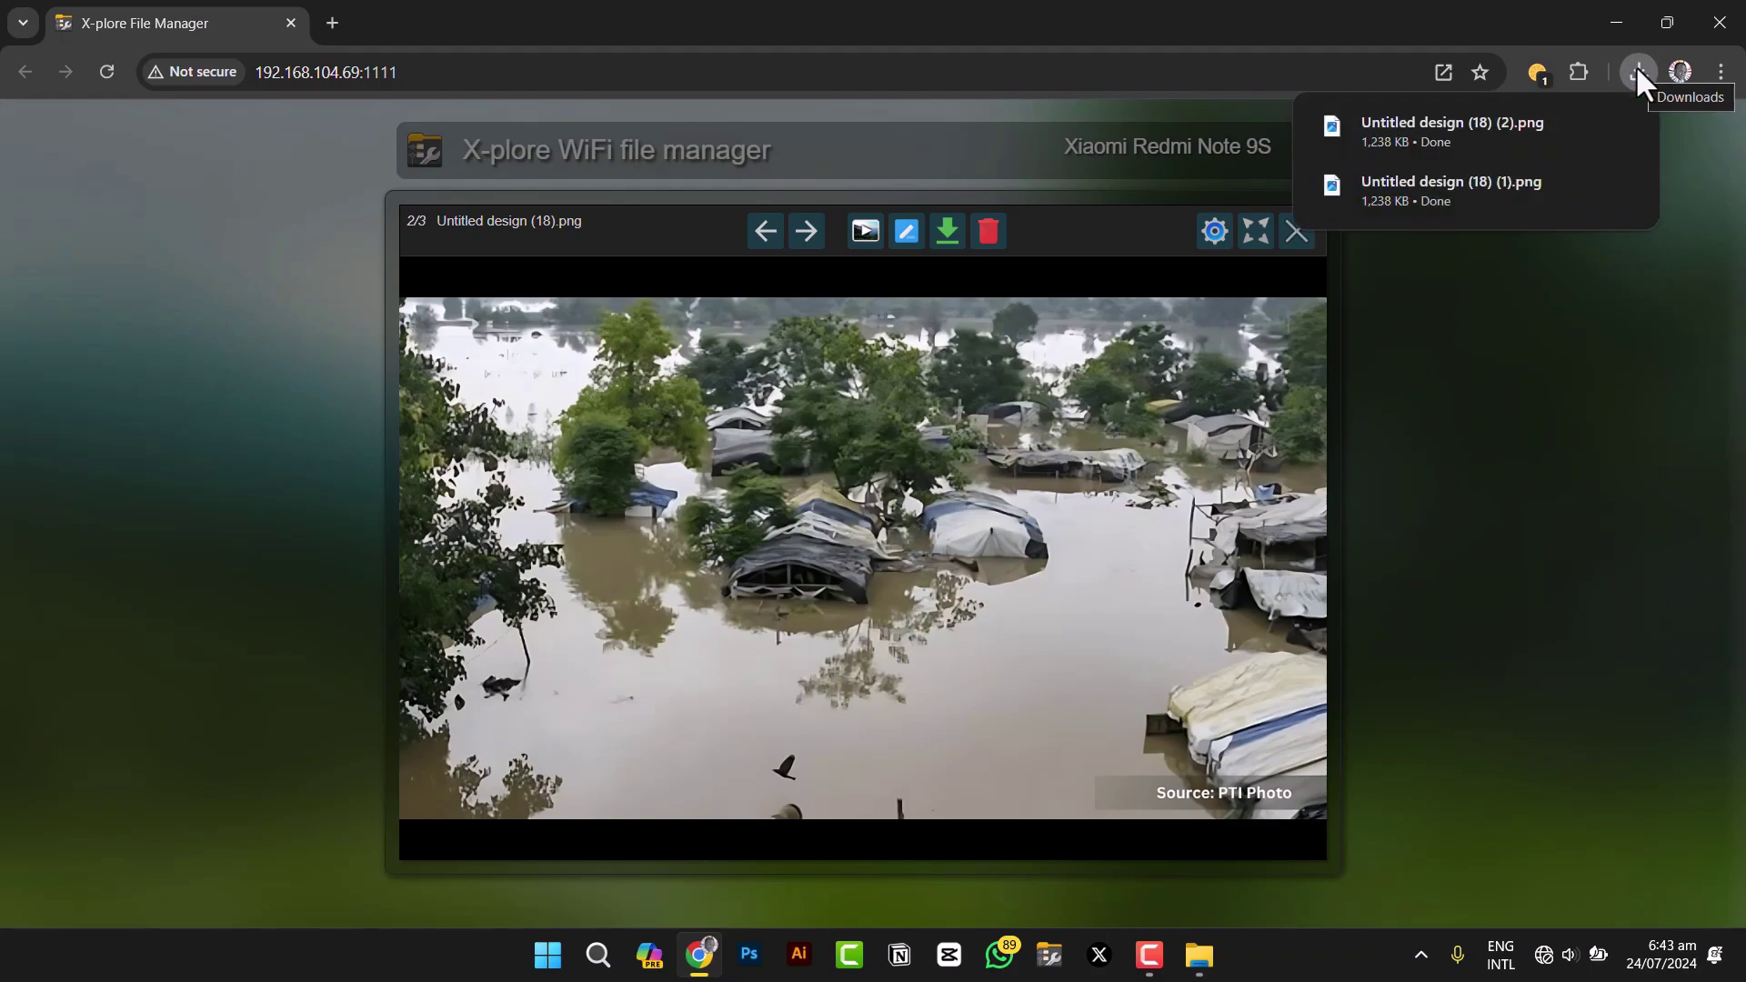
click(1635, 66)
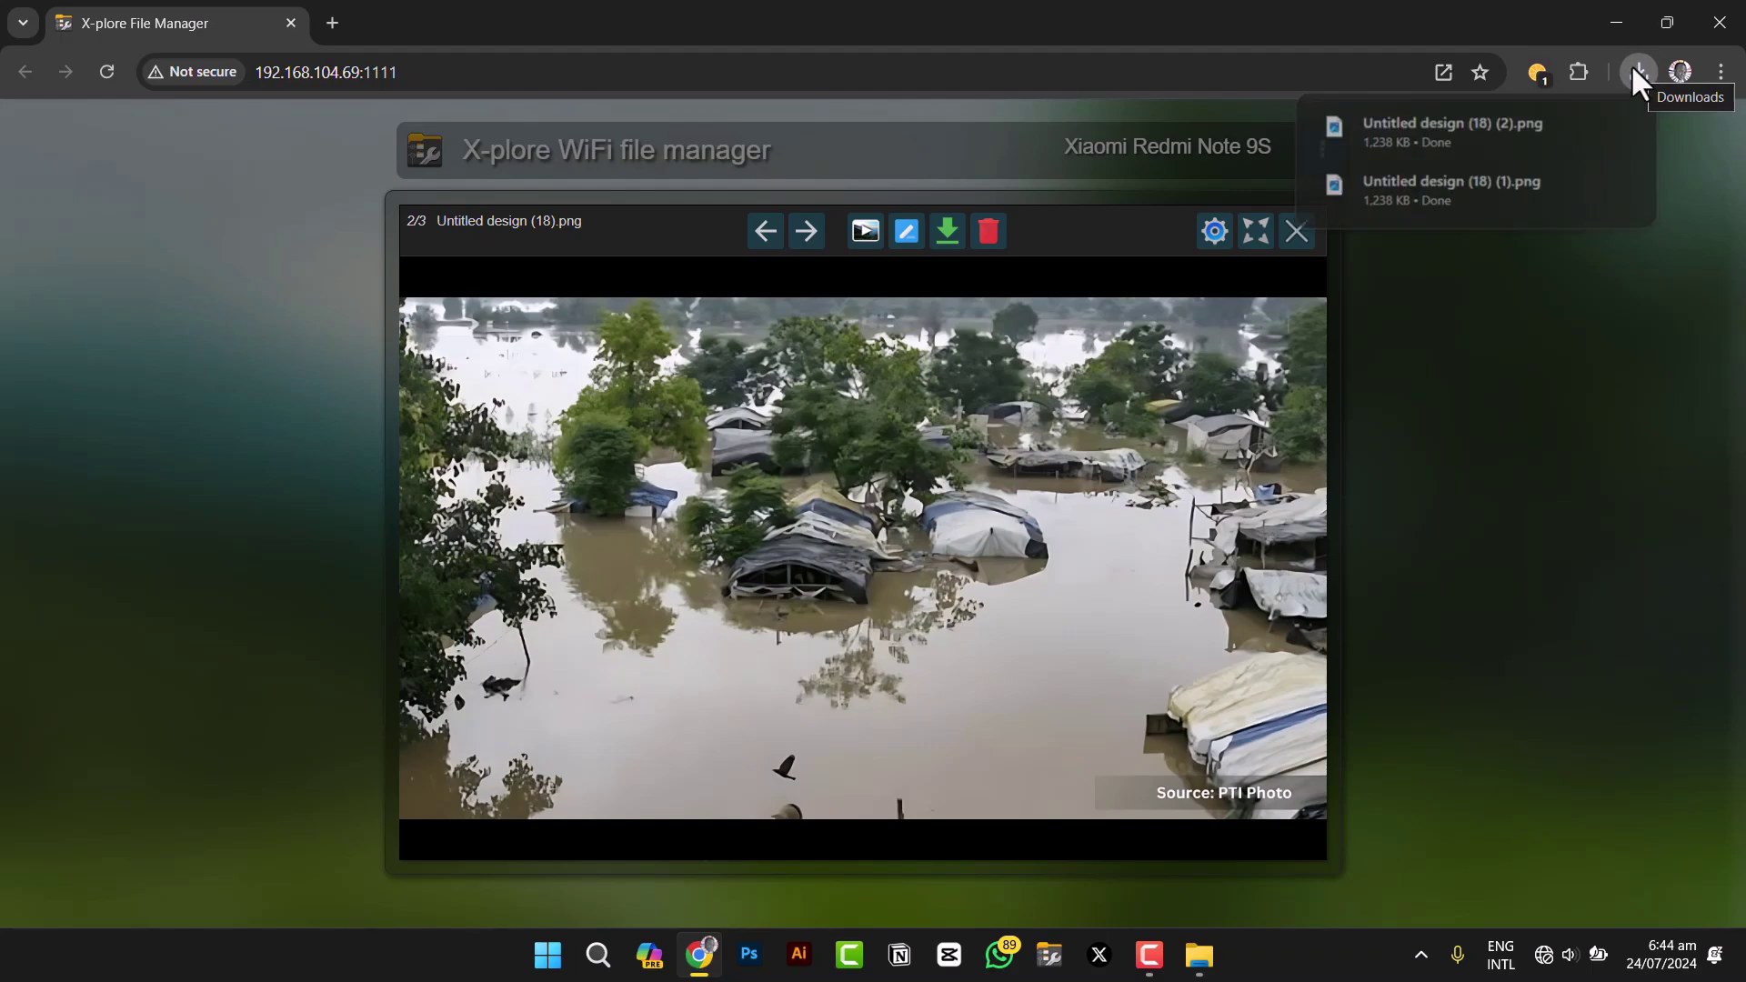
click(1310, 233)
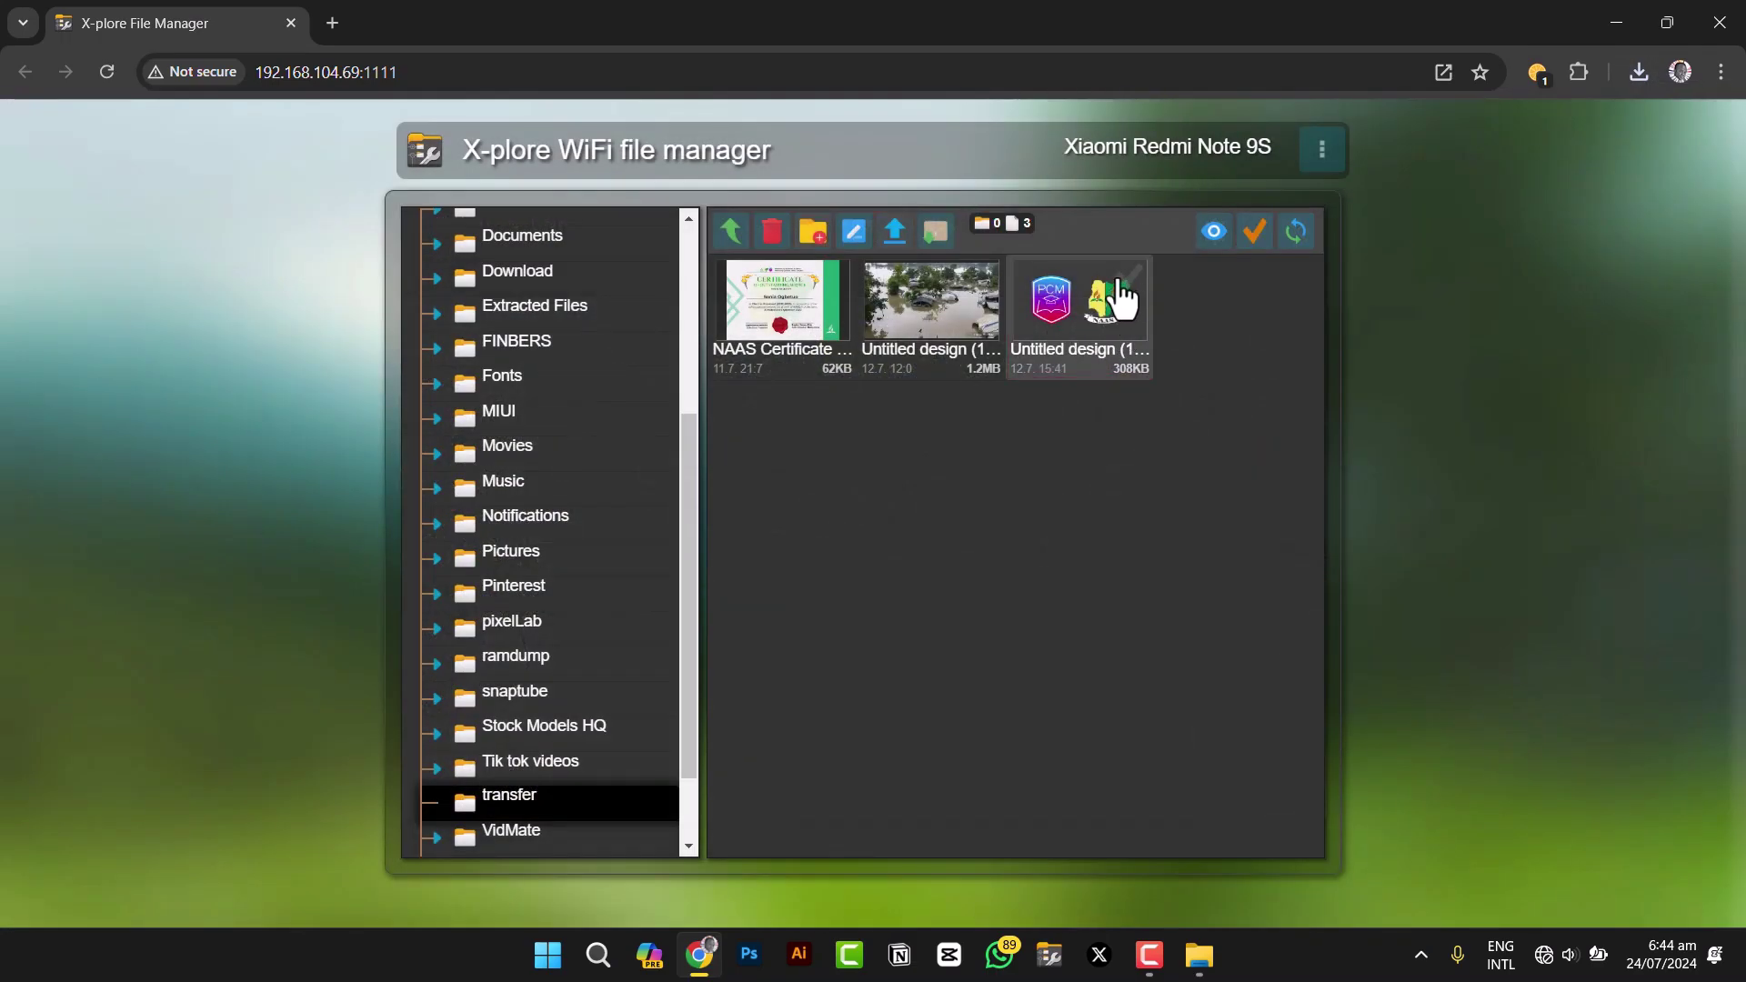
Step: Download Untitled design (19) from the image viewer, then close the viewer
click(1084, 319)
click(947, 233)
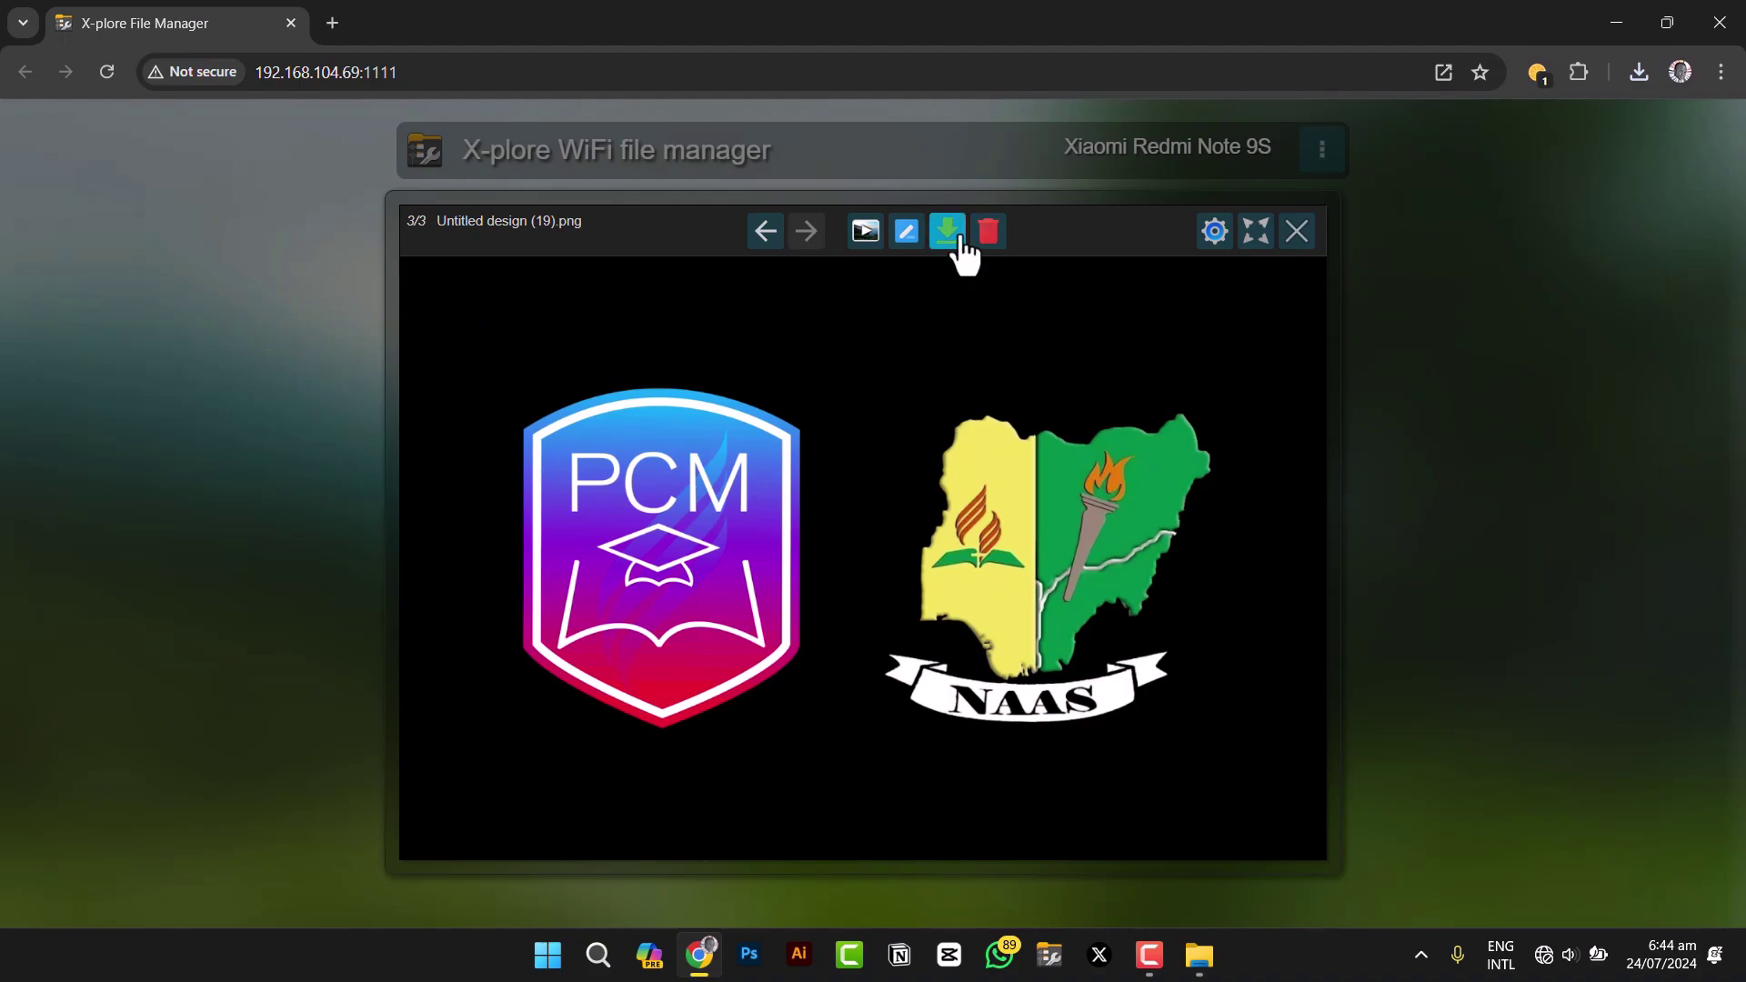
click(1297, 233)
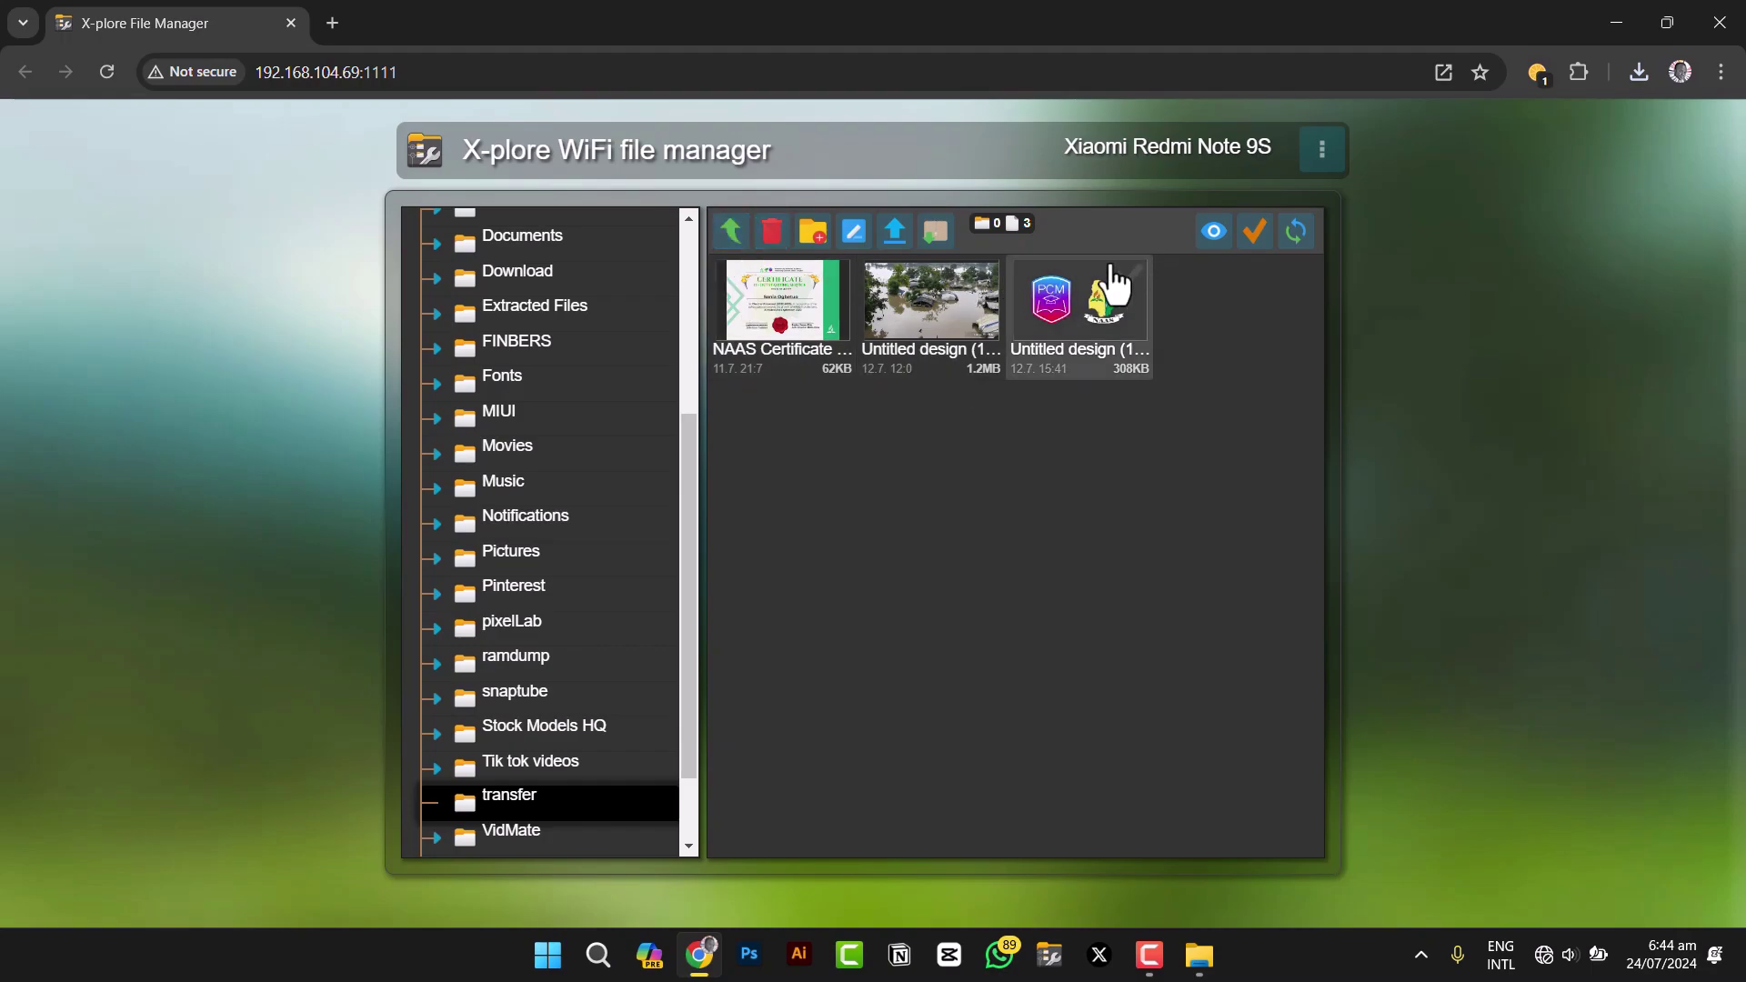
Step: Return to internal storage and scroll down to the transfer folder
click(732, 233)
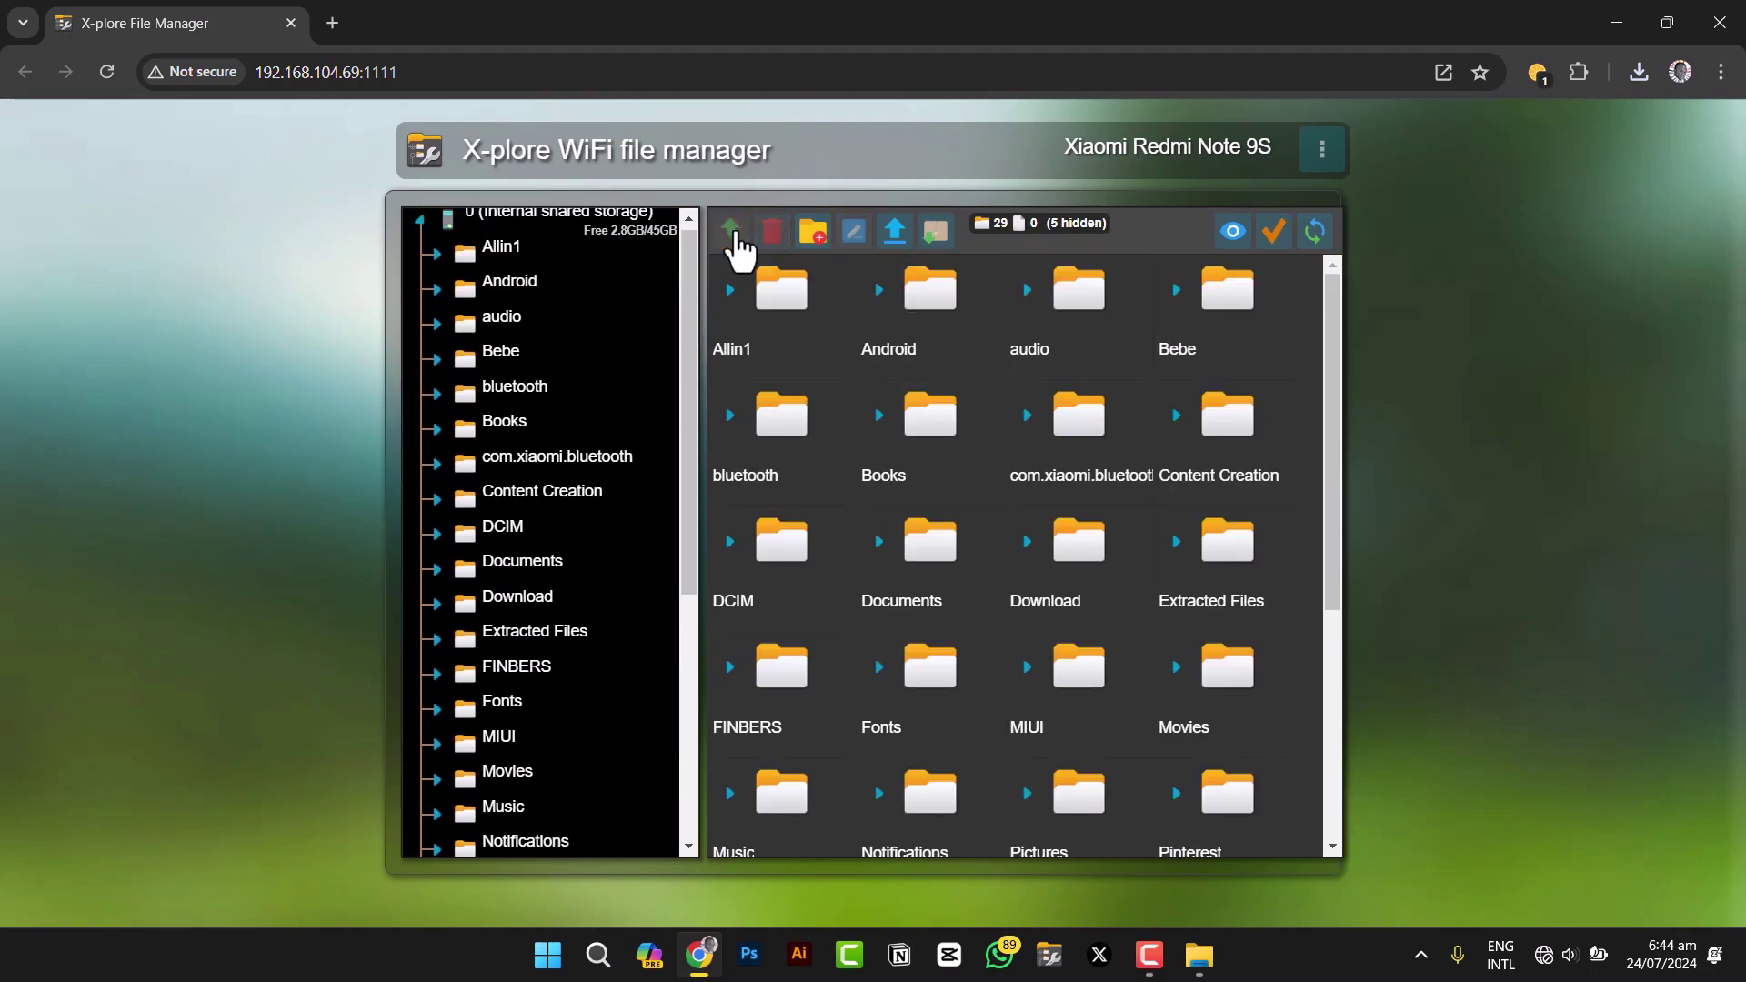
right_click(1073, 438)
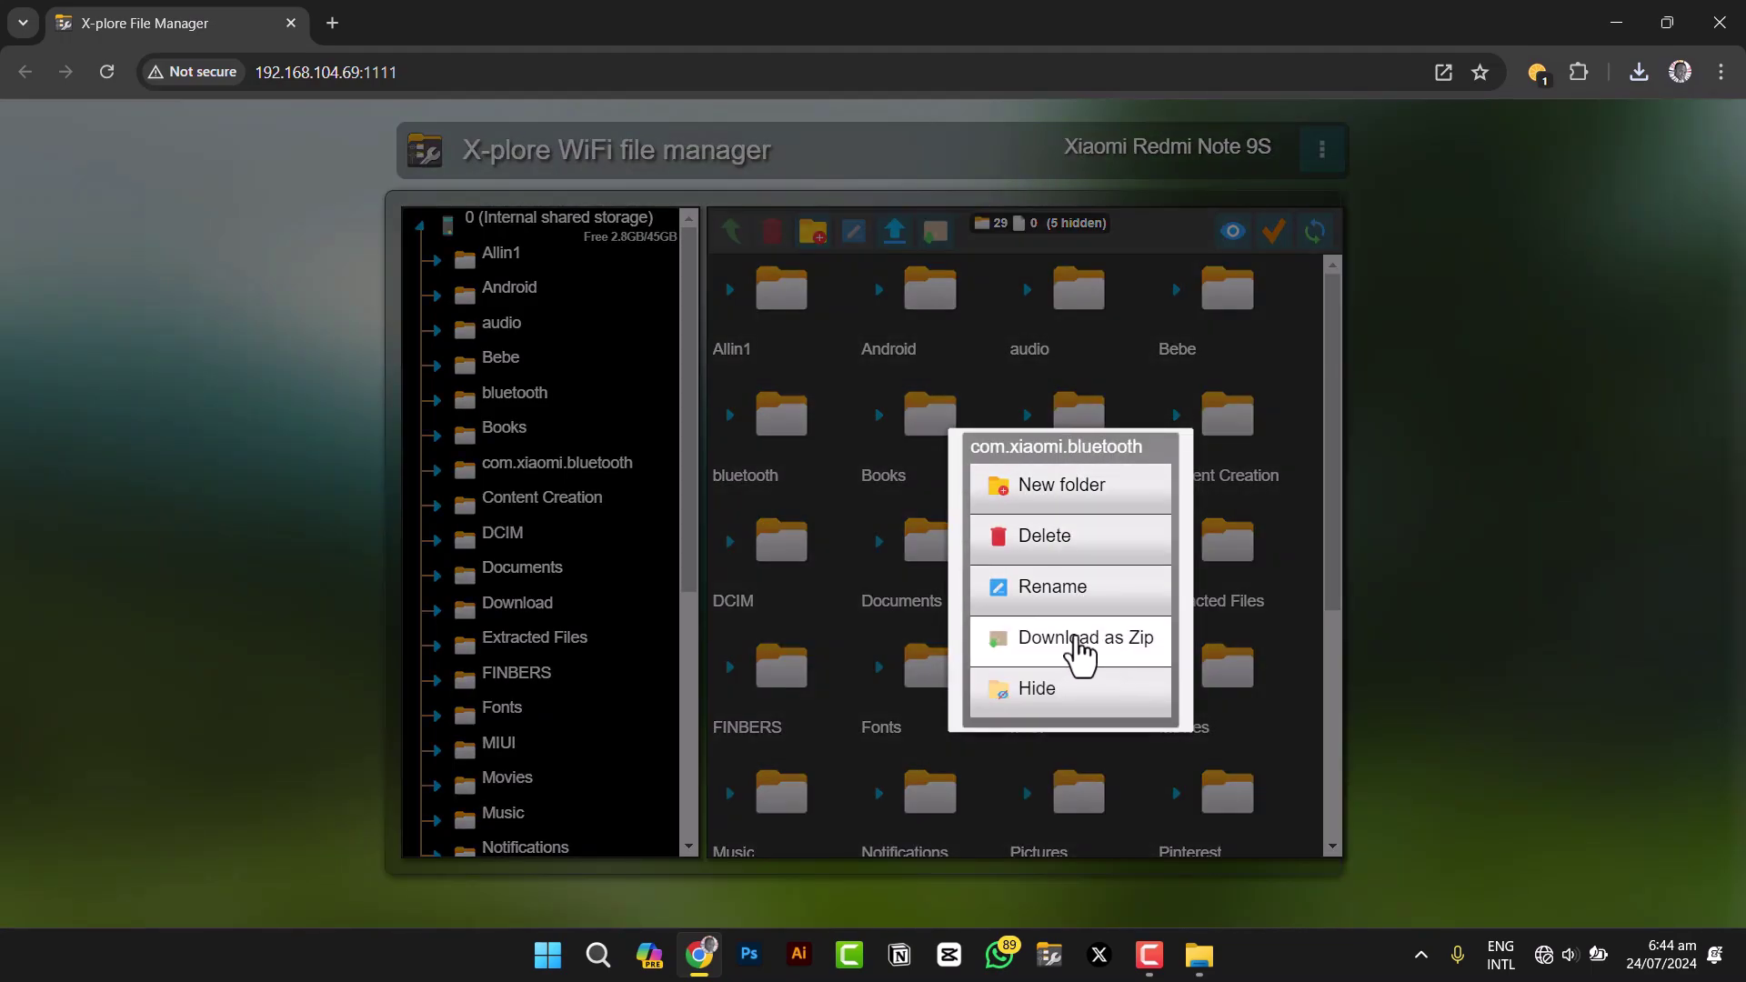
click(1300, 359)
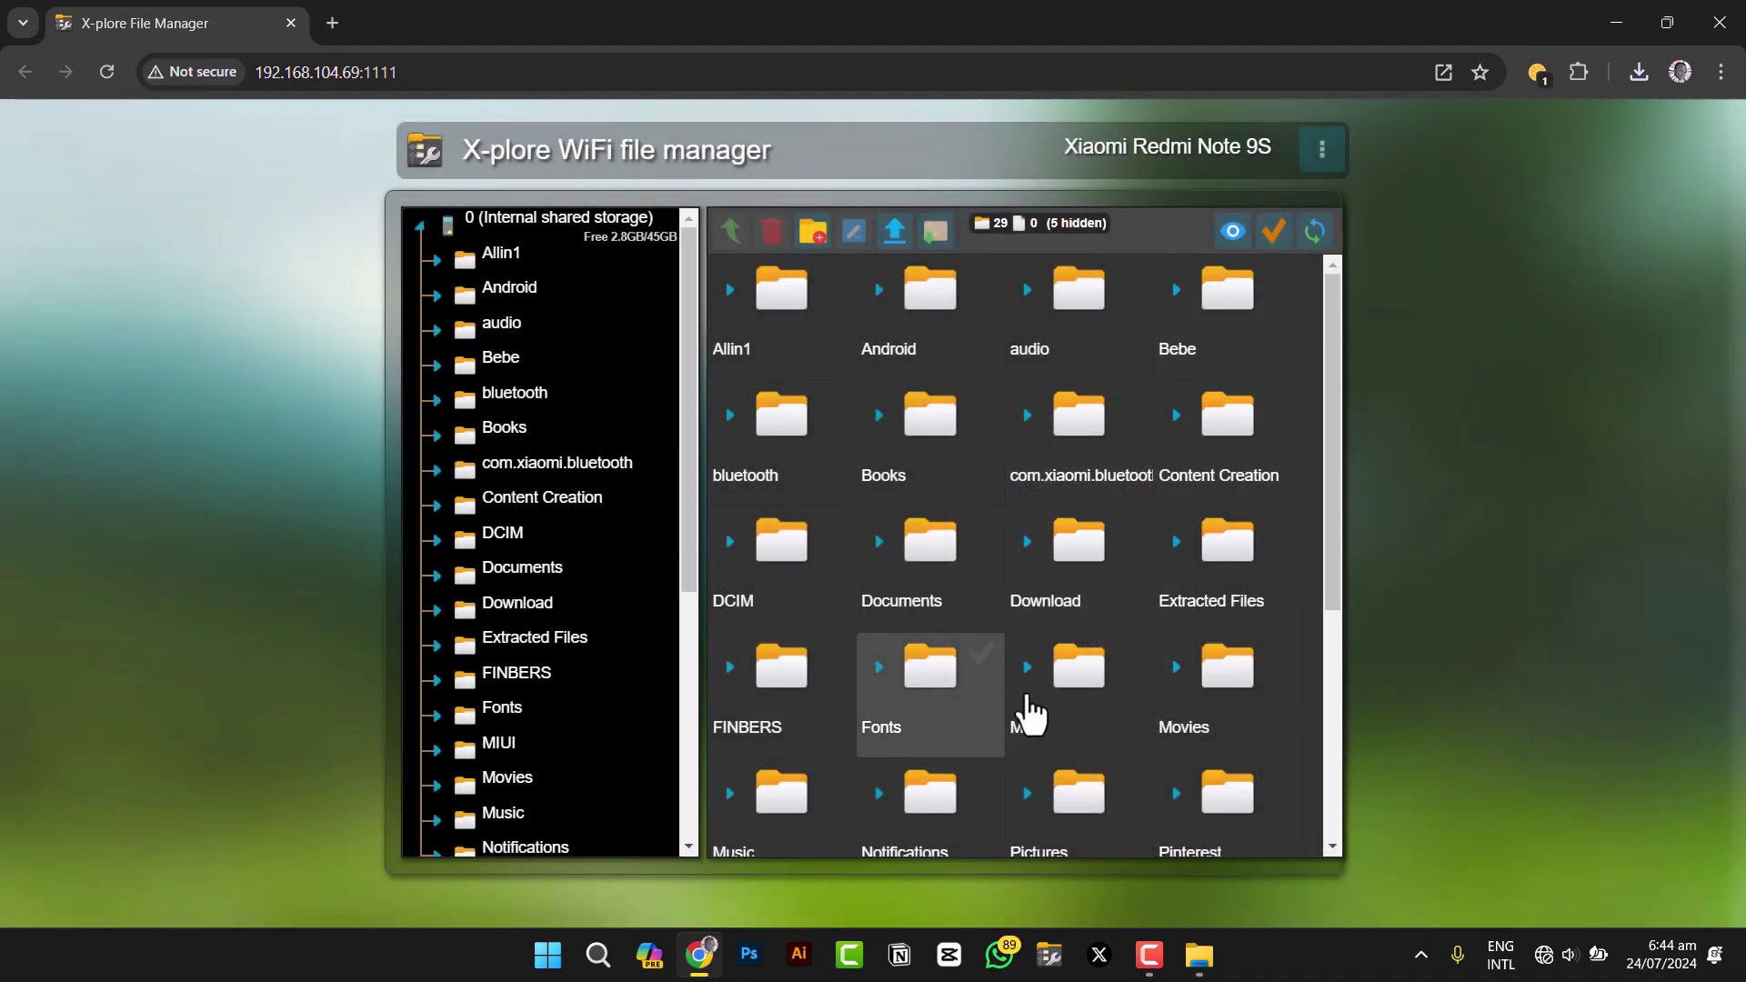
scroll(1035, 760, down, 1)
scroll(1035, 760, down, 2)
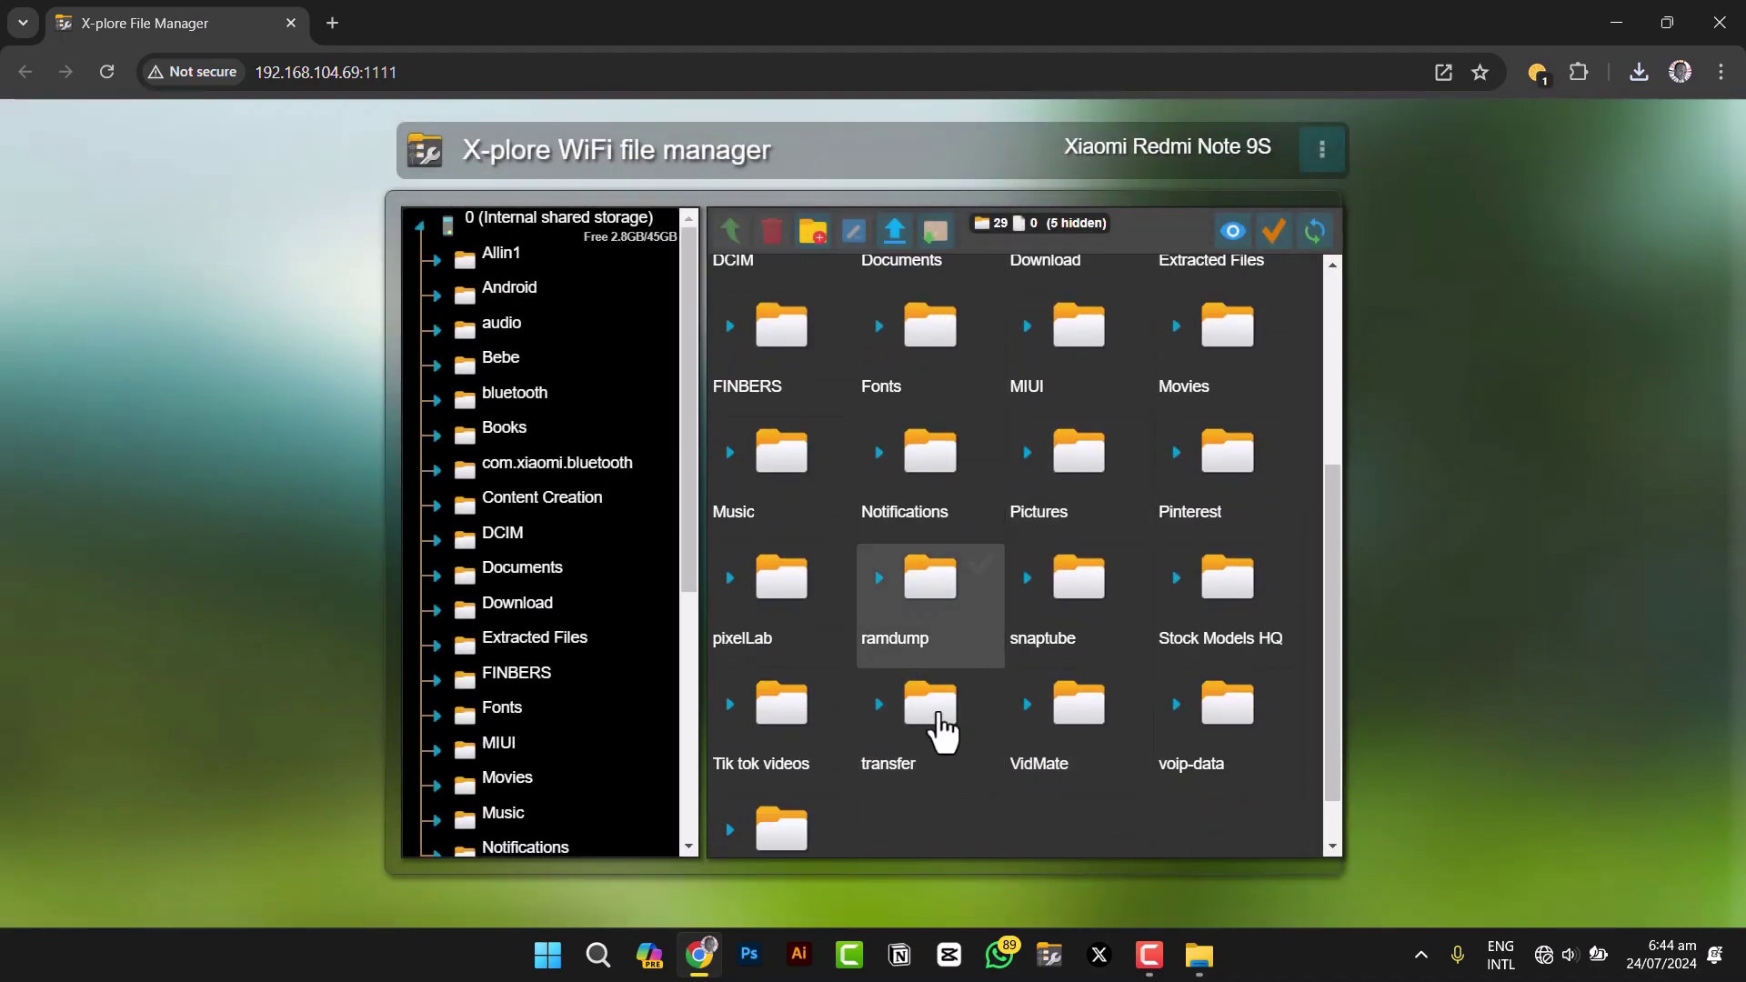
Step: Download the transfer folder as transfer.zip and keep the insecure download Chrome blocked
right_click(916, 739)
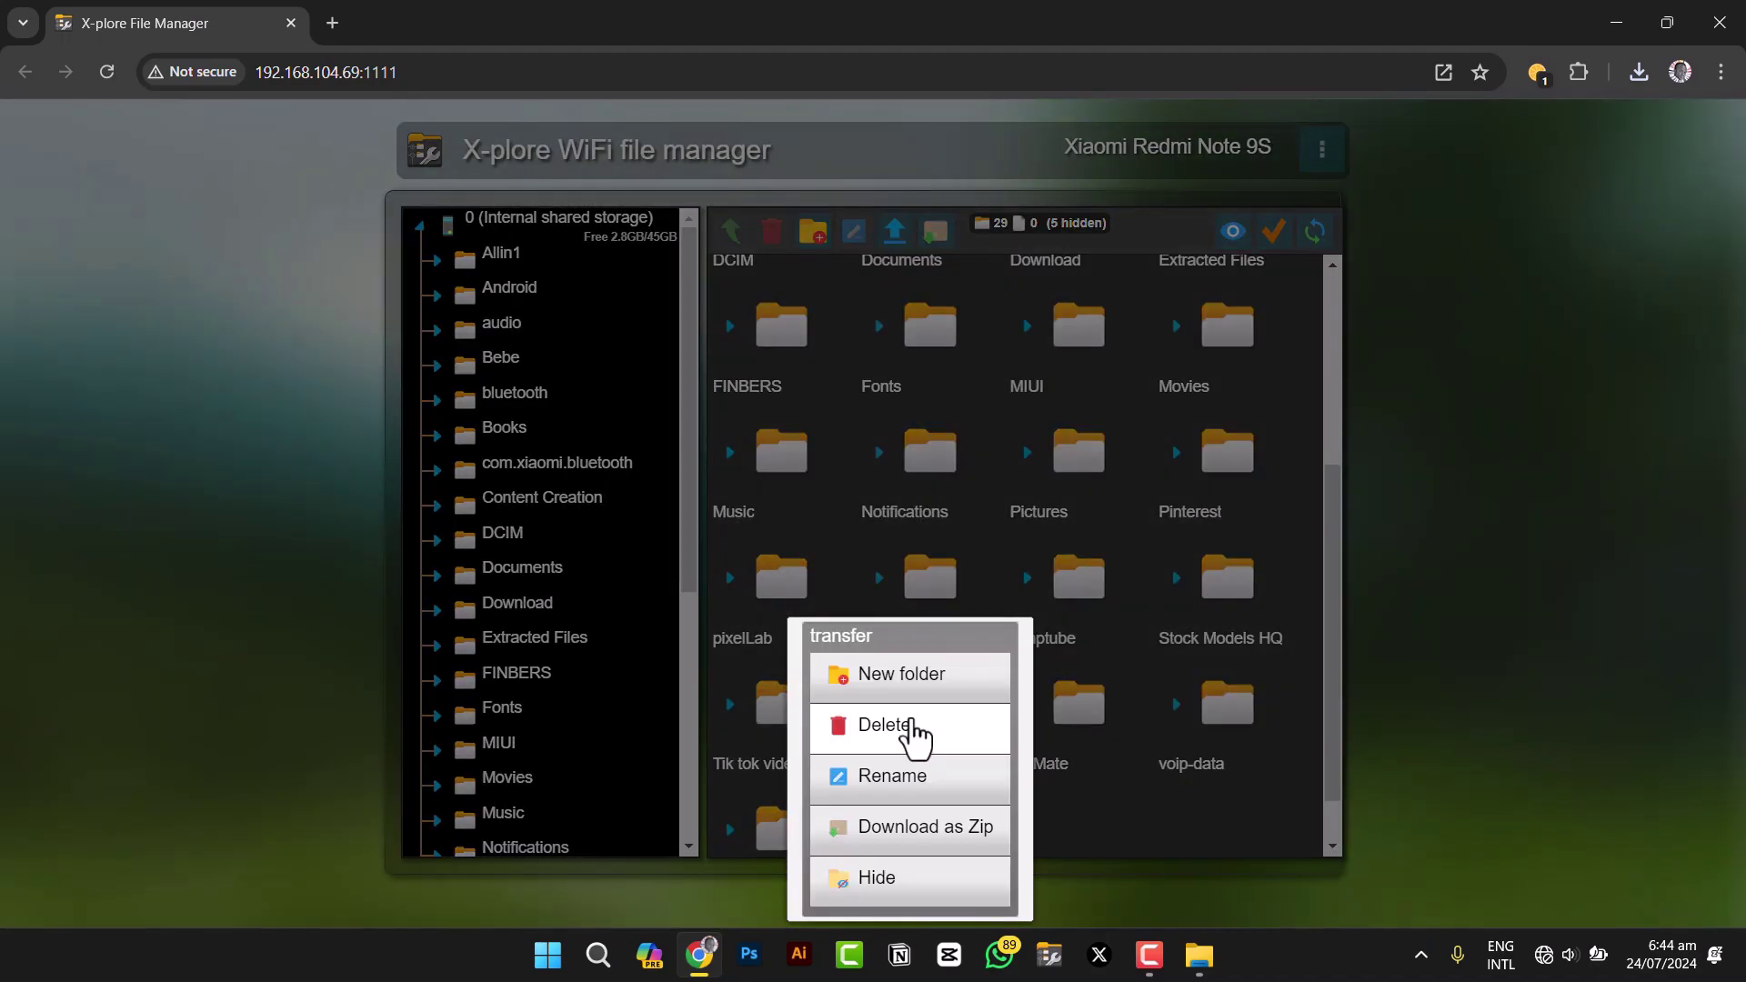
click(926, 827)
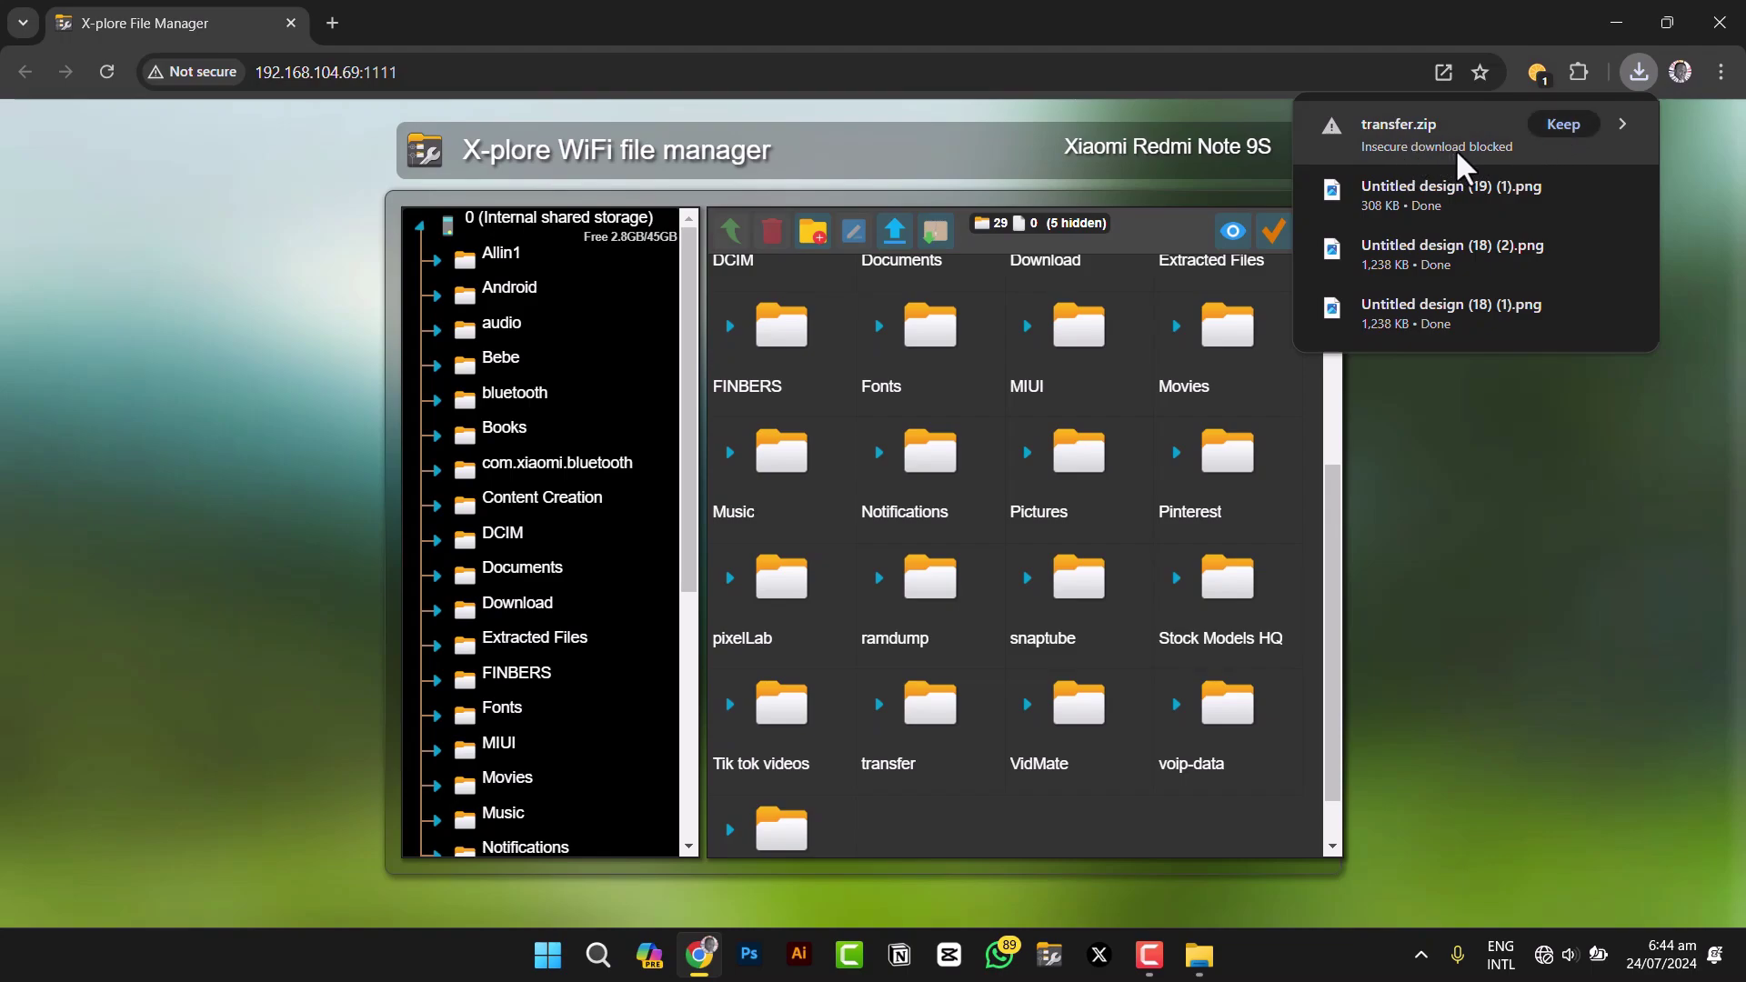
click(1620, 123)
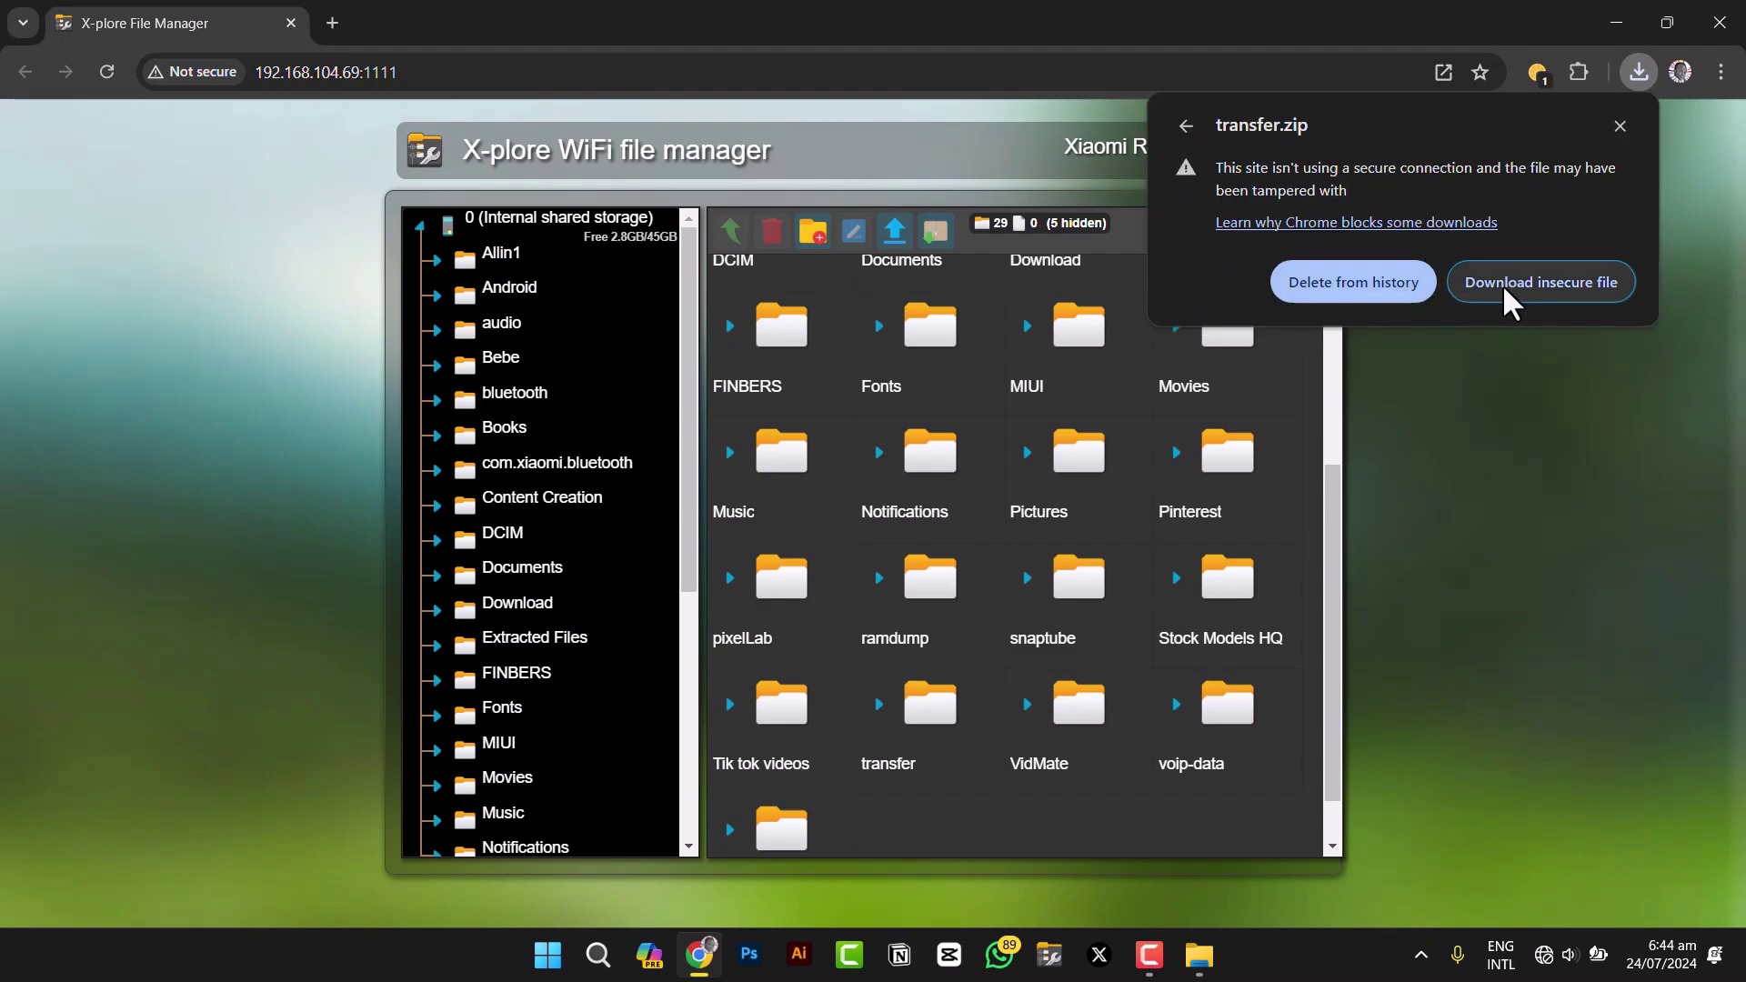
click(1558, 280)
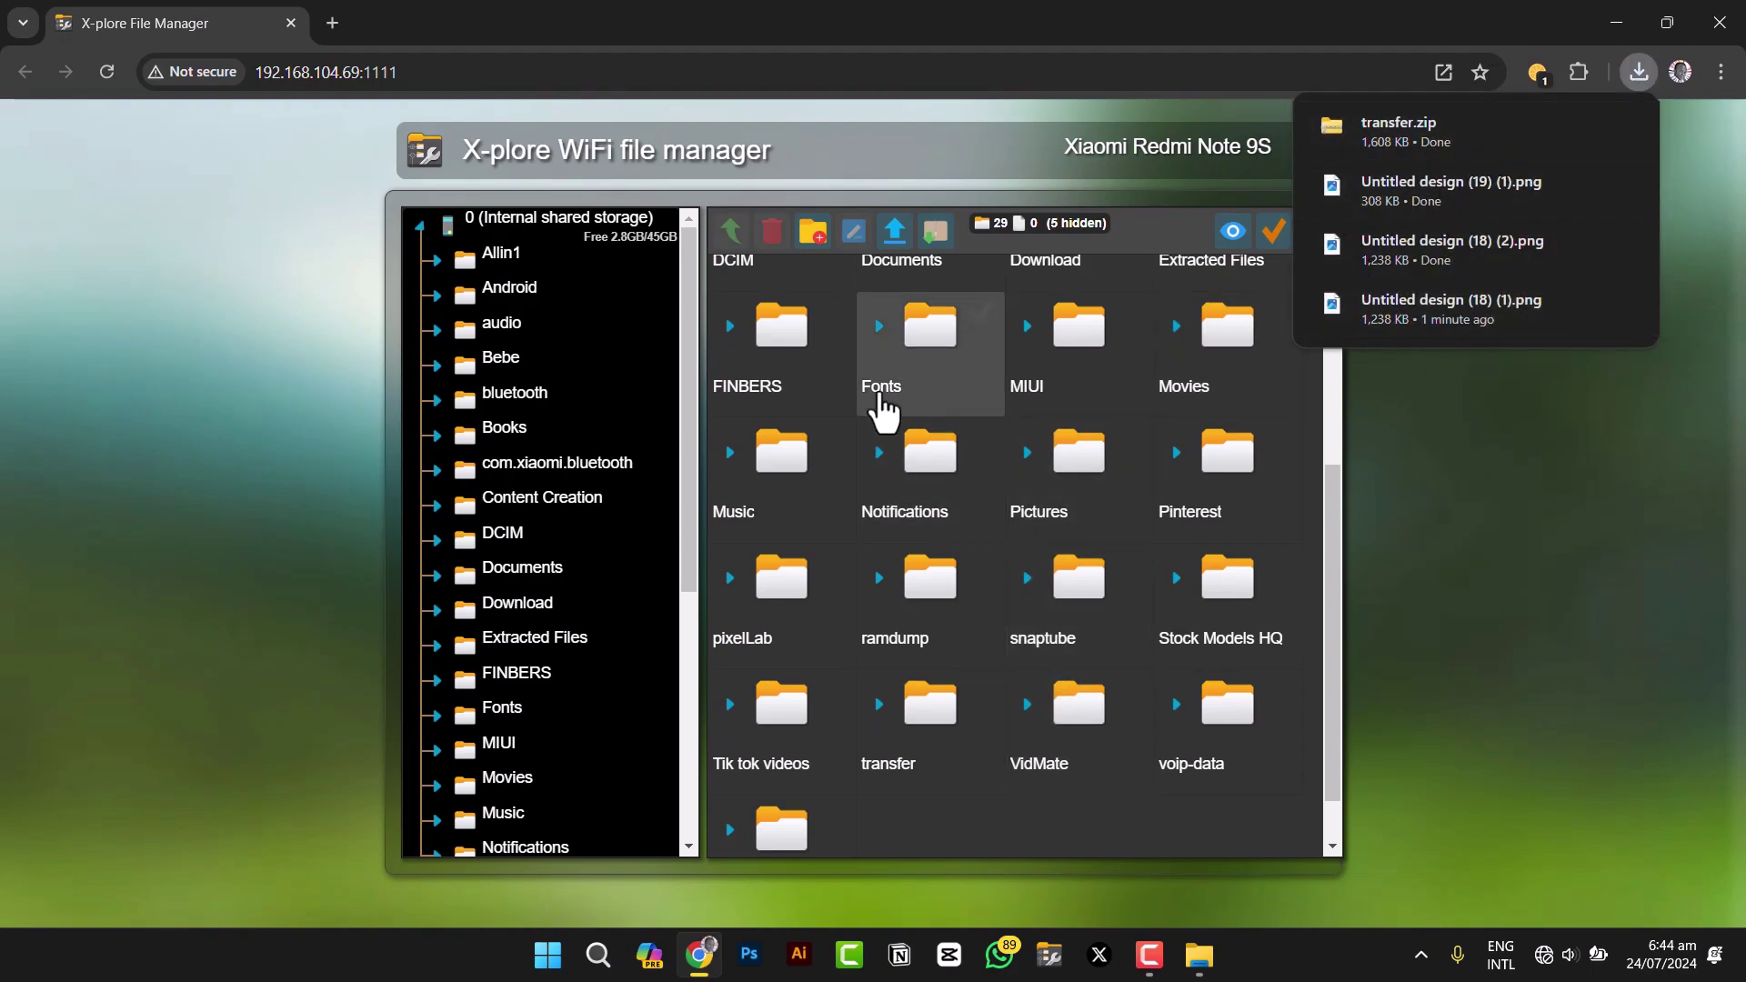
mouse_move(1431, 144)
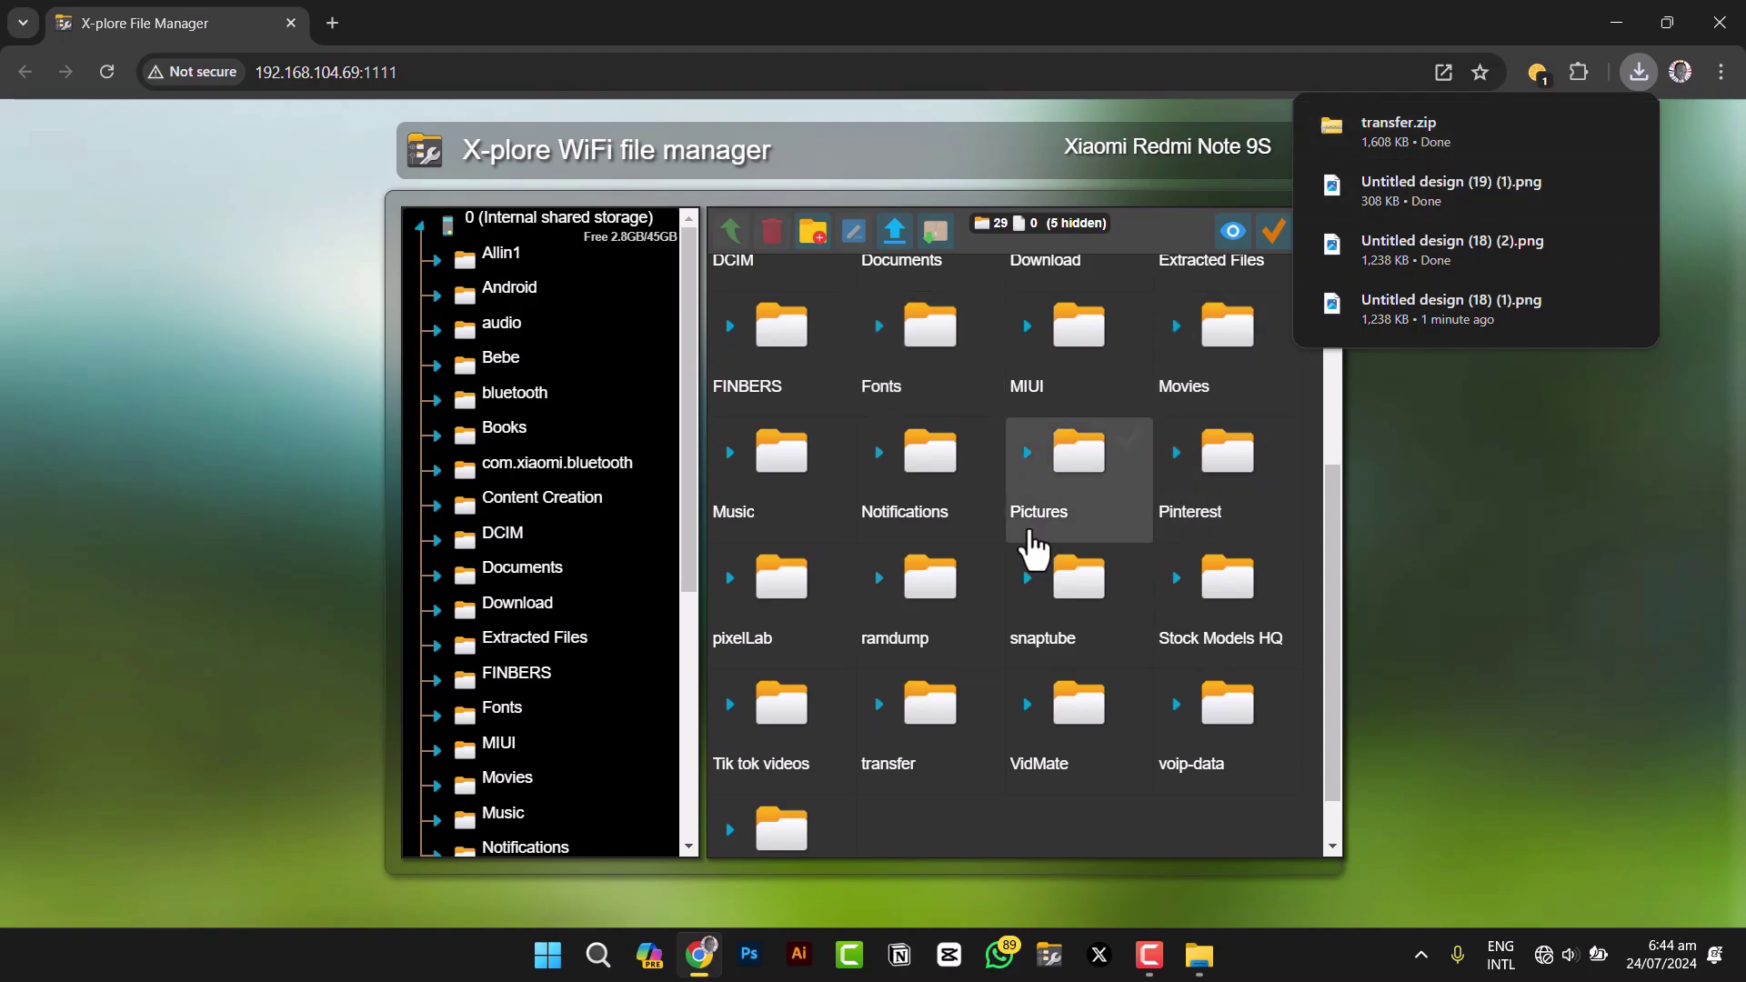
mouse_move(1034, 546)
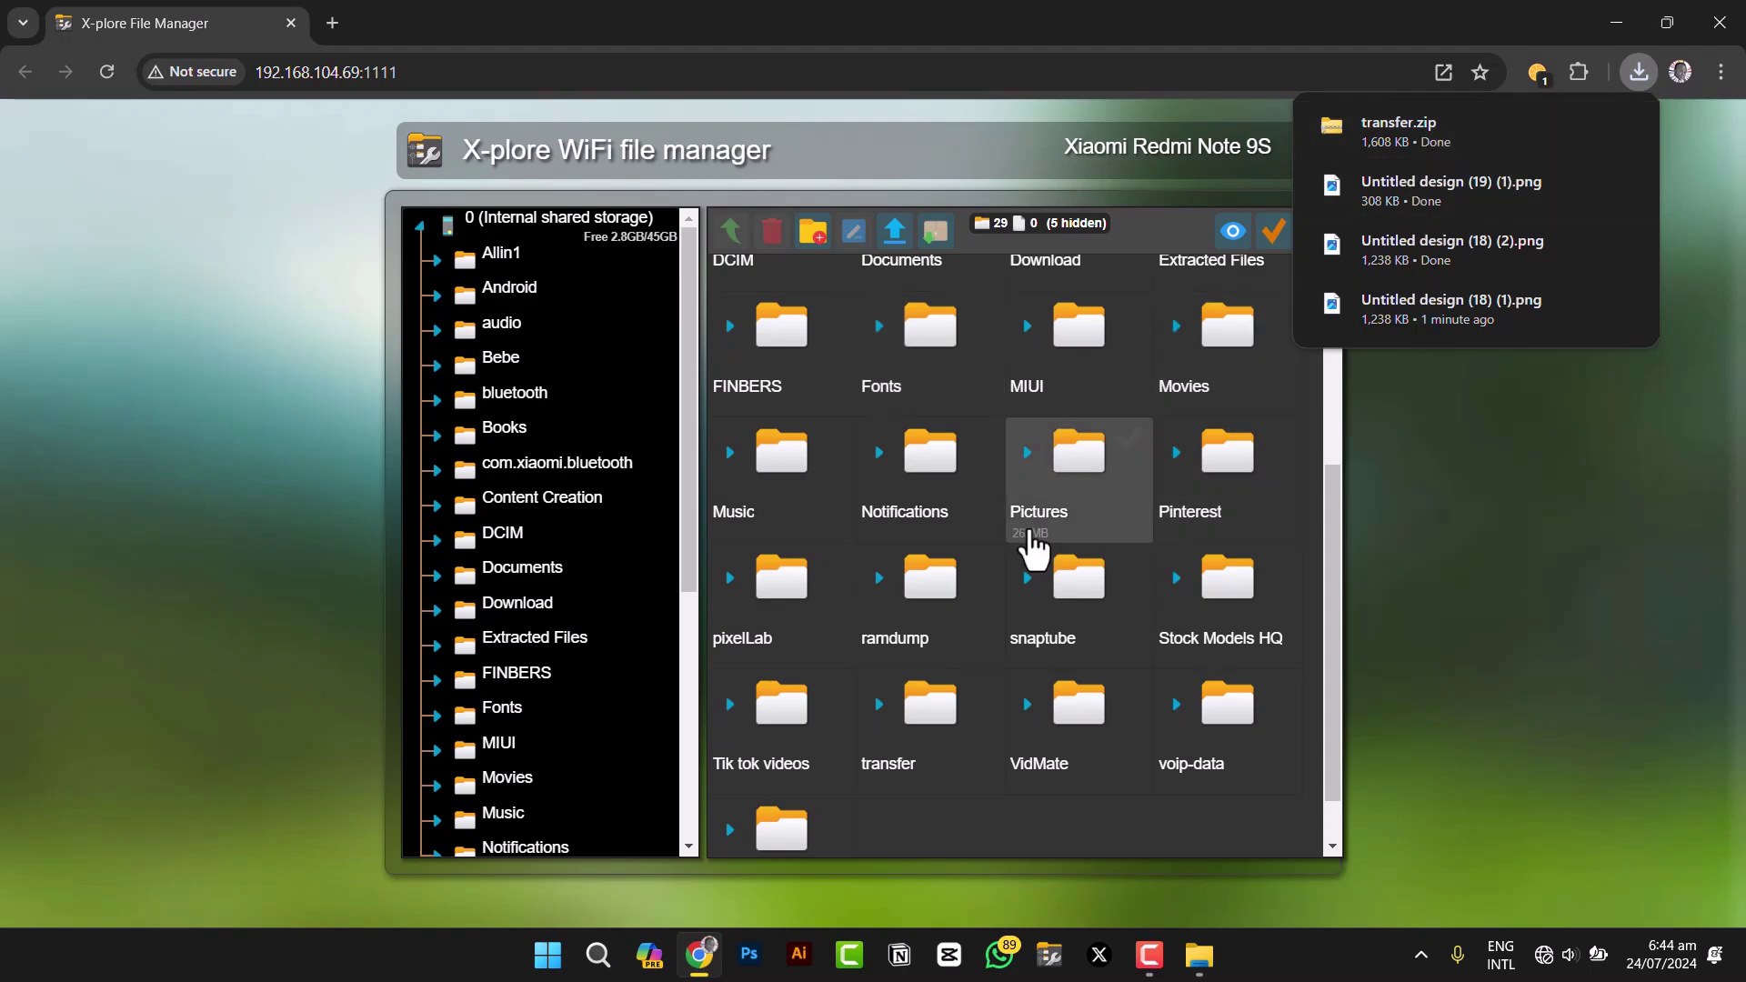
Step: Create an 'X-plore File Manager' Chrome shortcut that opens as a window and pin it to the taskbar
click(1543, 611)
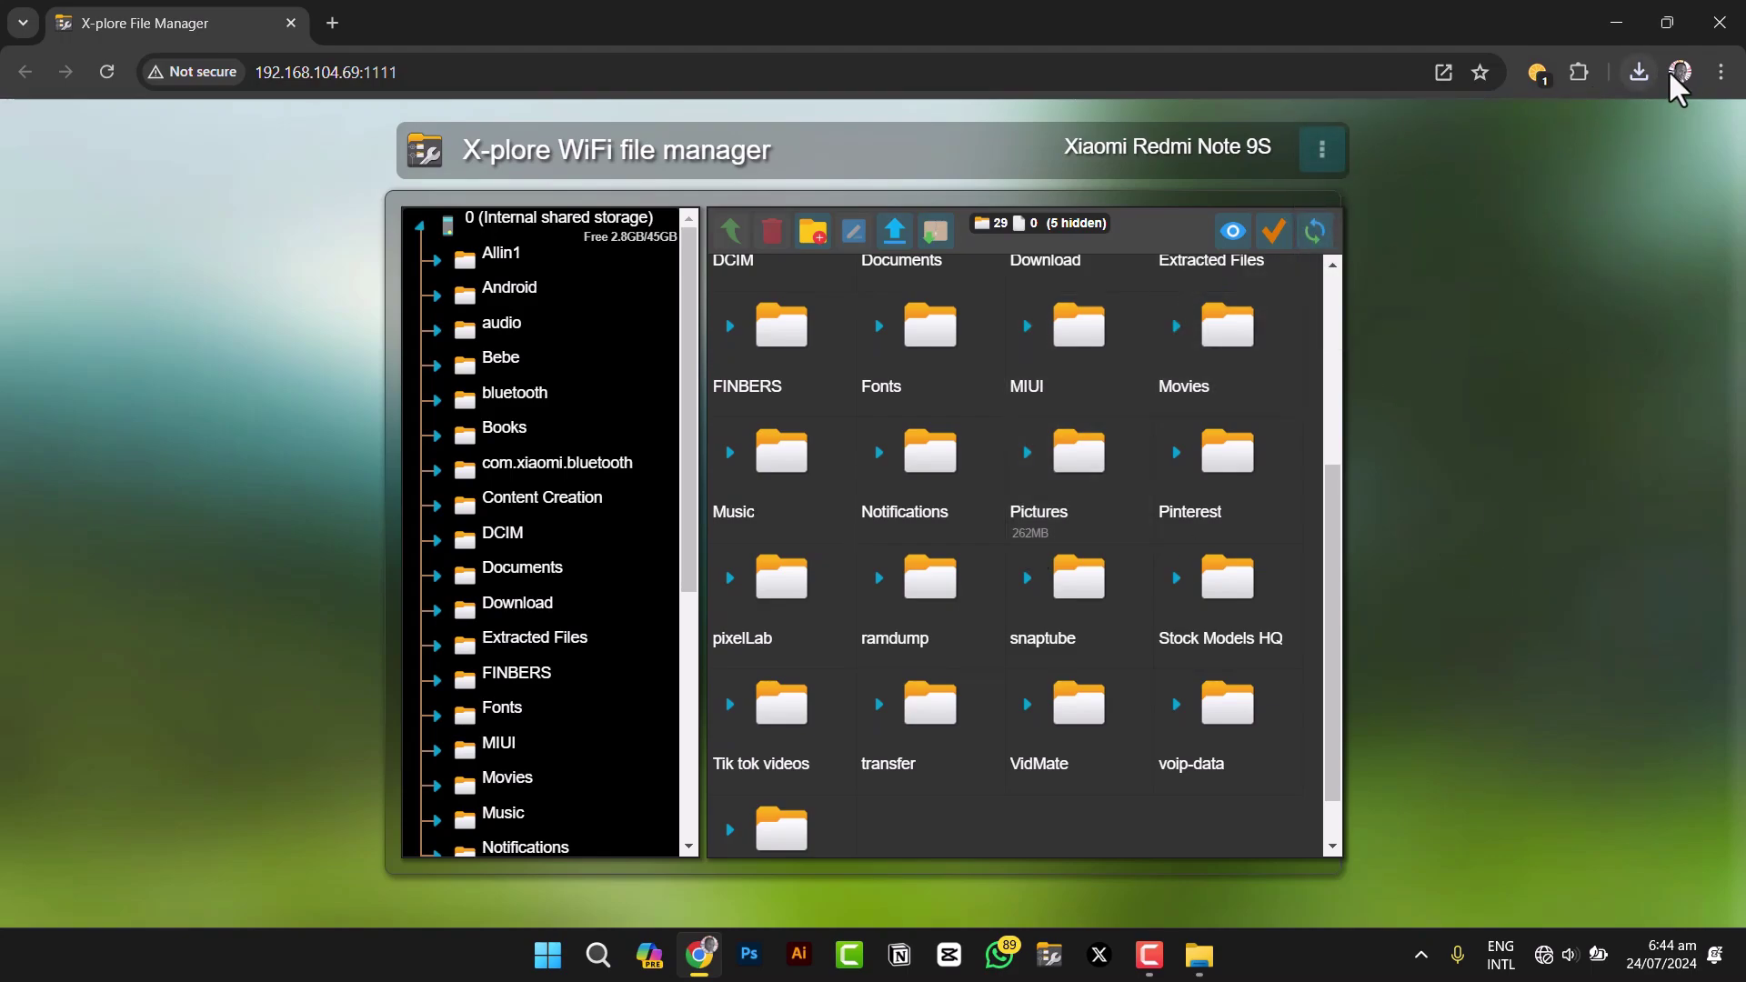
click(1722, 72)
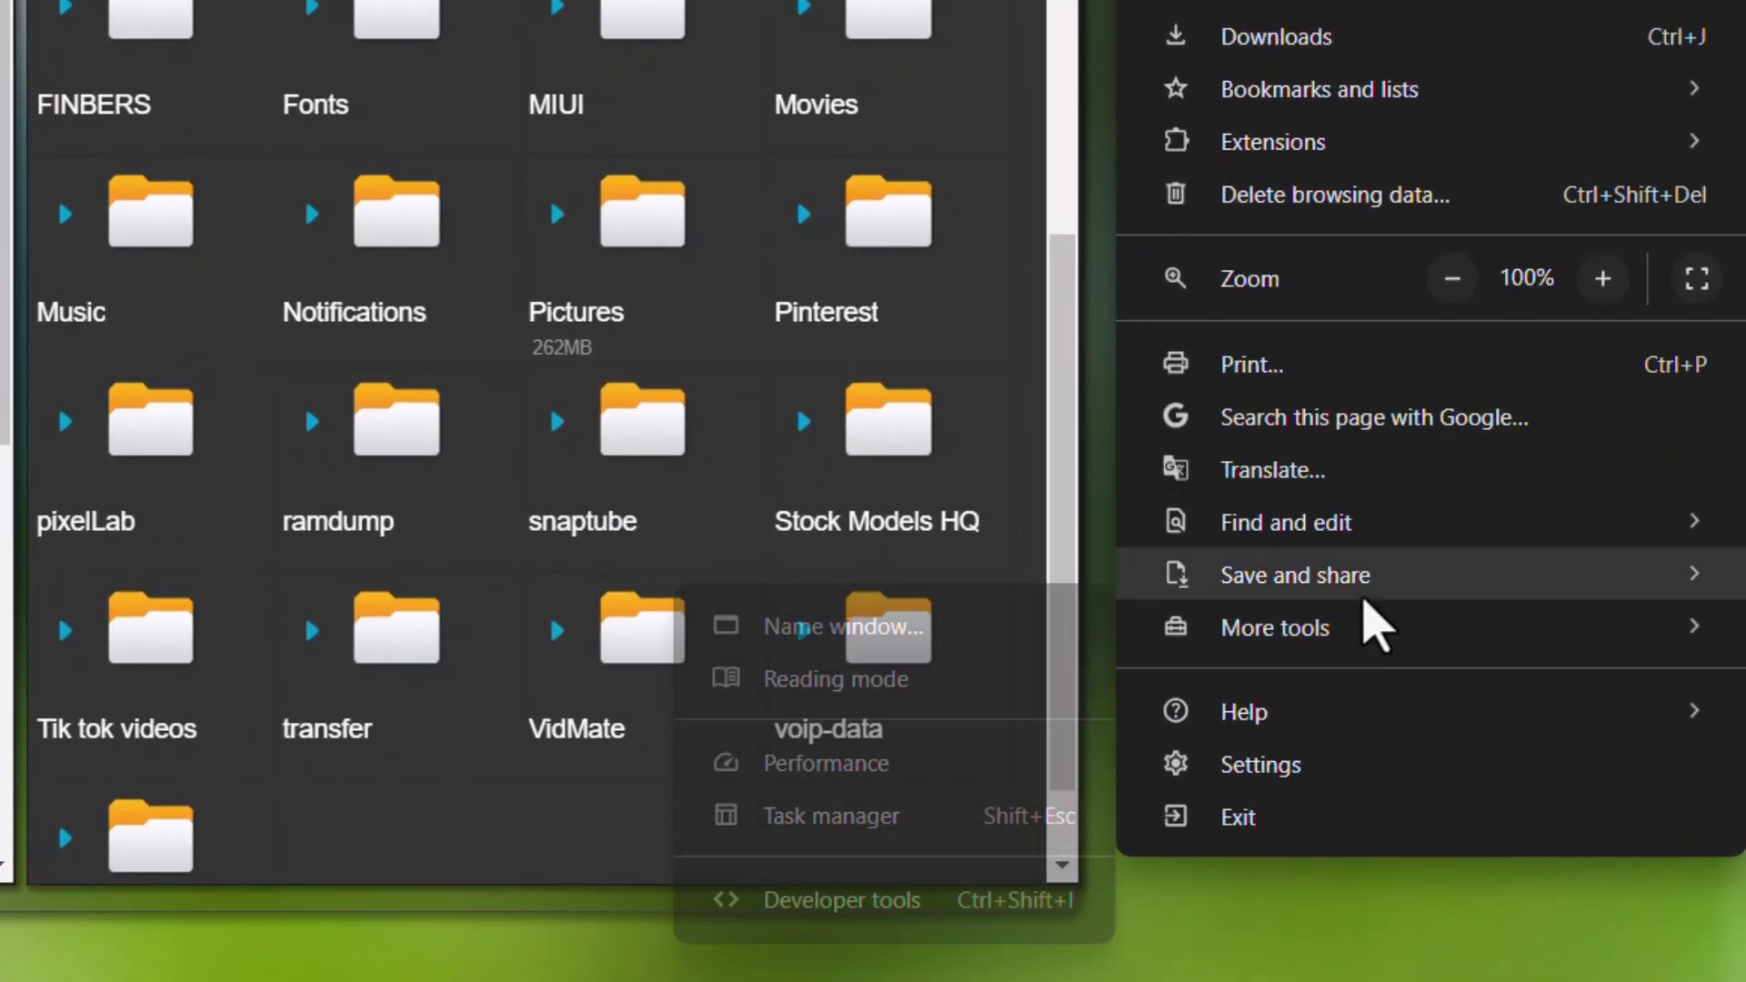
mouse_move(1371, 584)
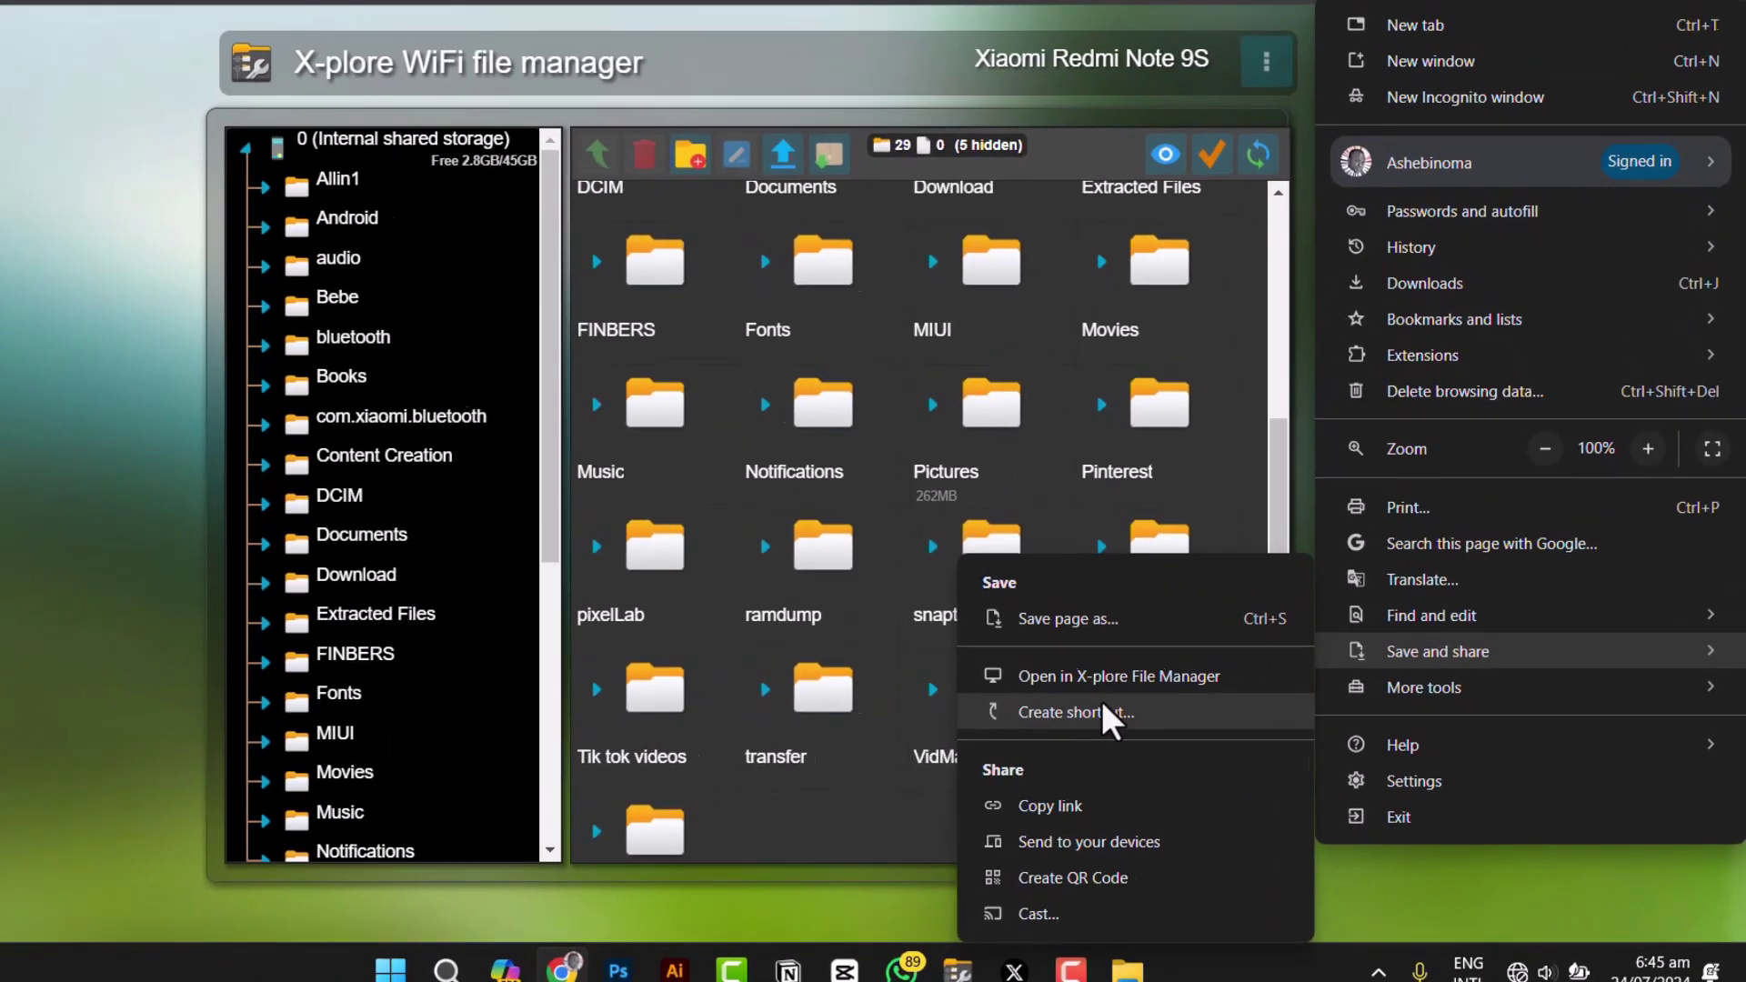
click(800, 663)
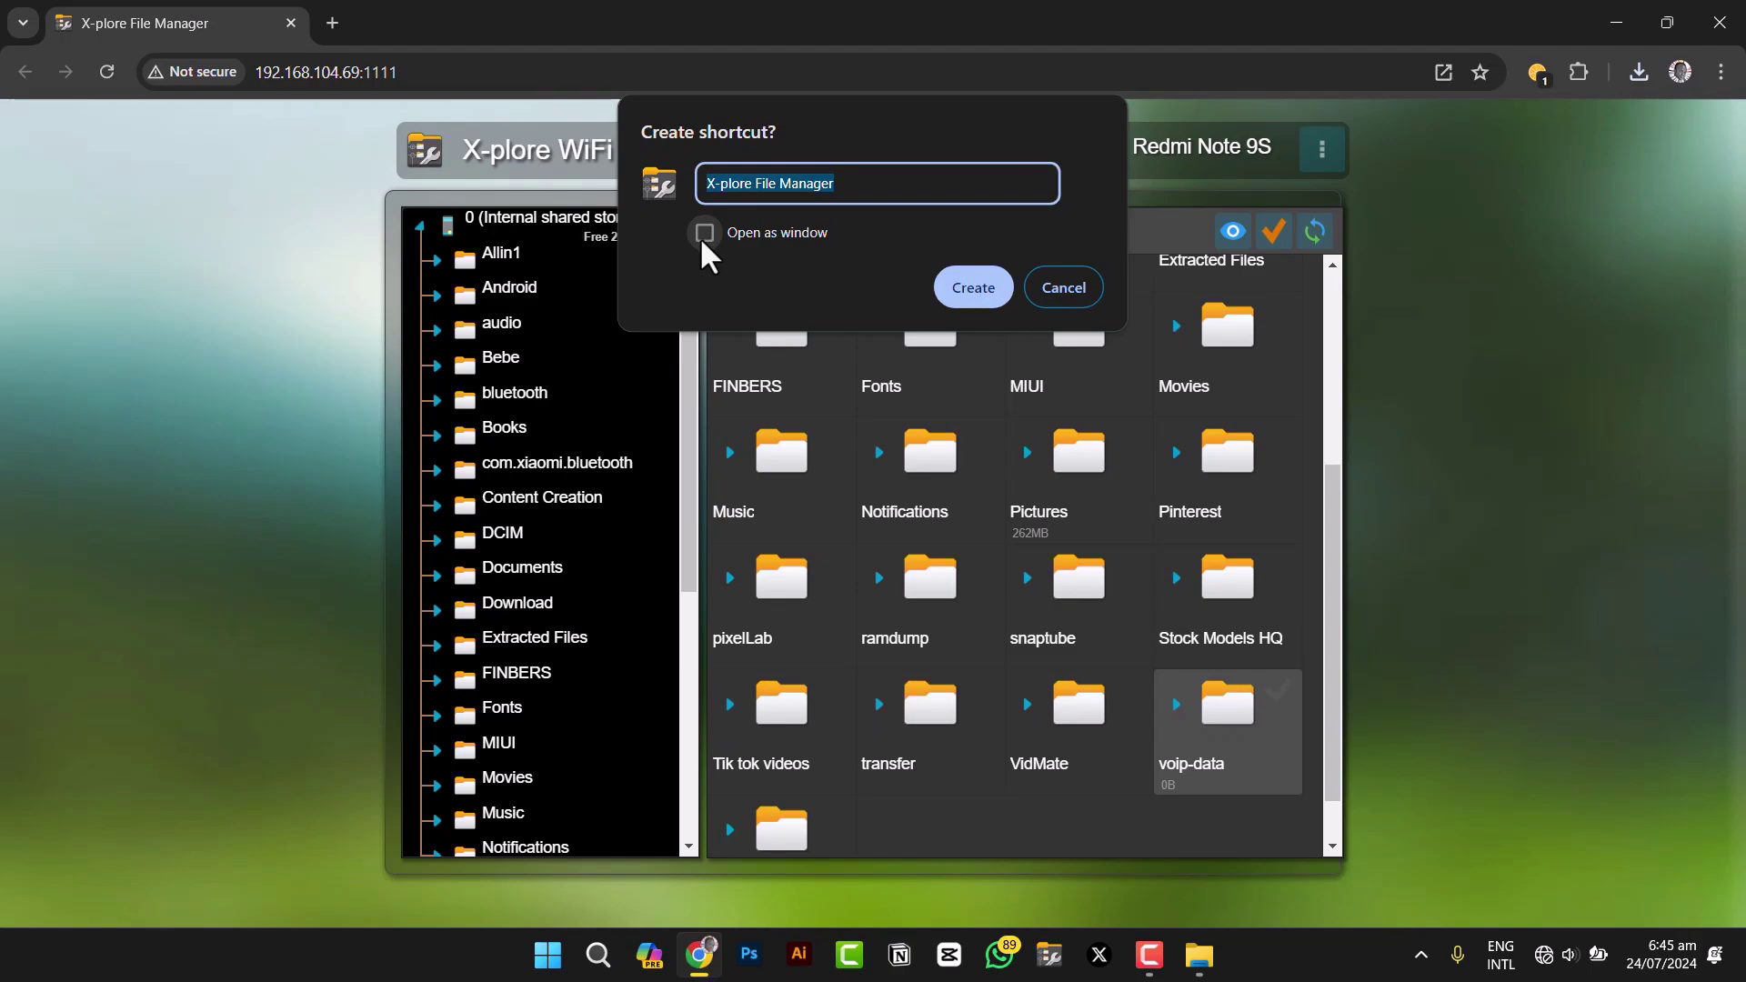
click(986, 288)
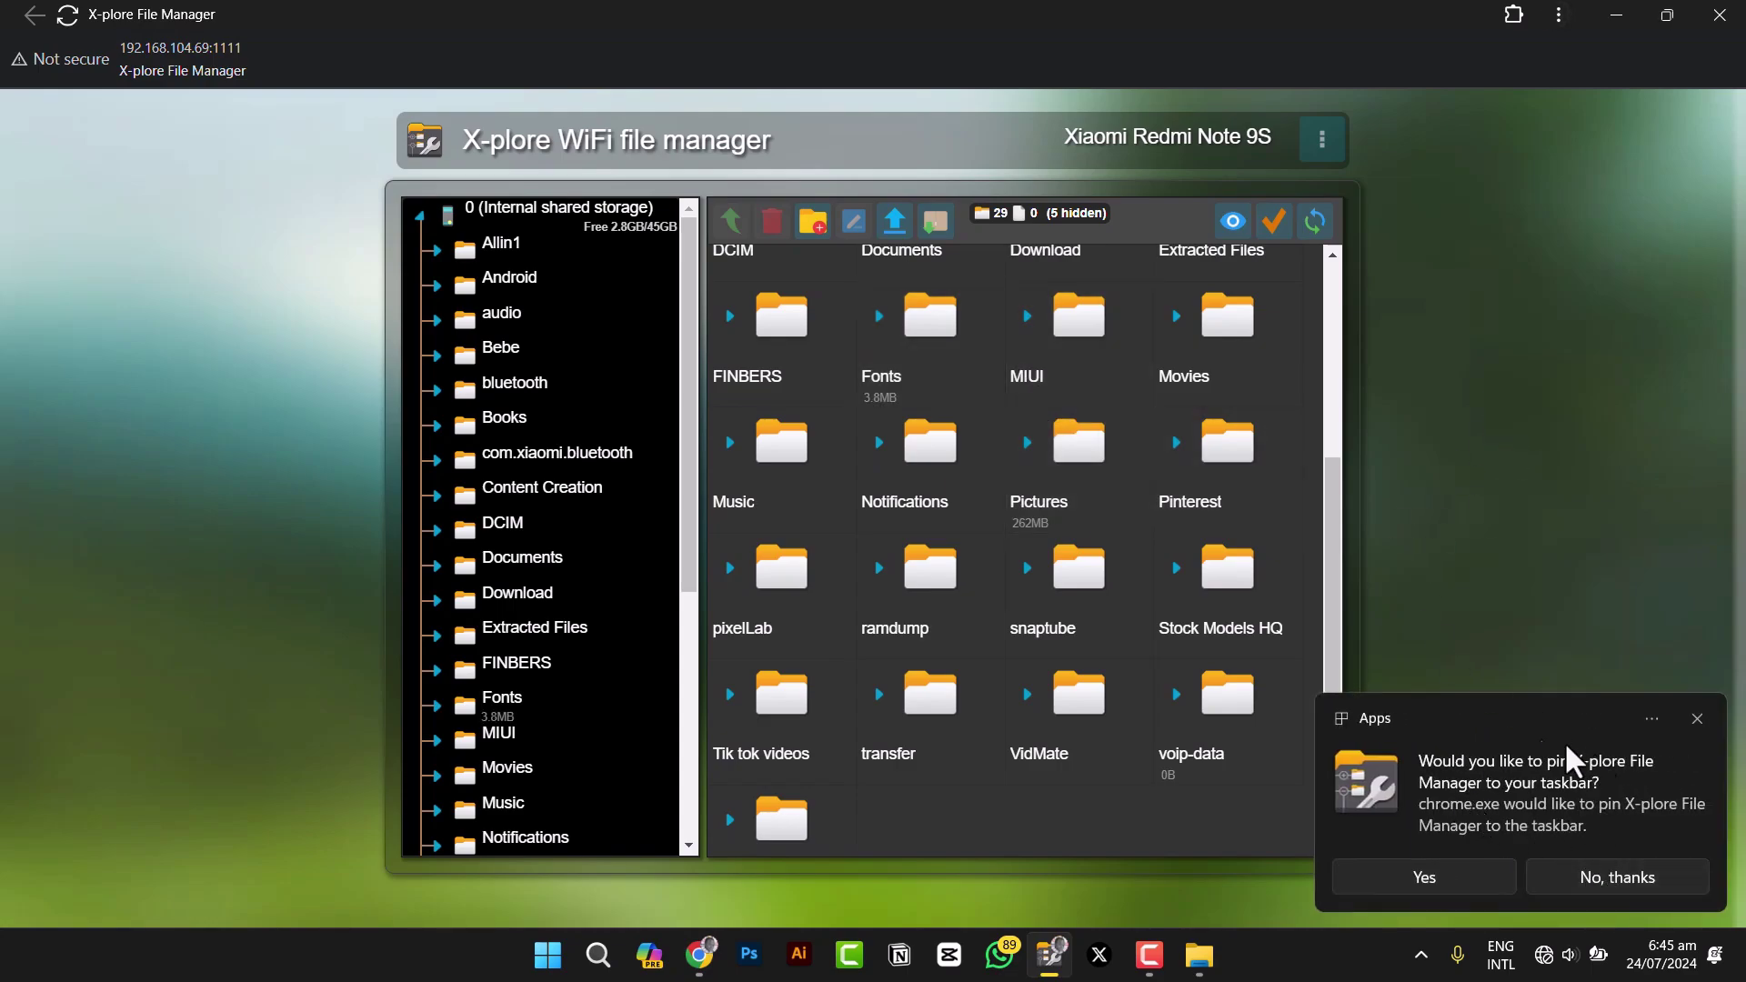
click(1437, 891)
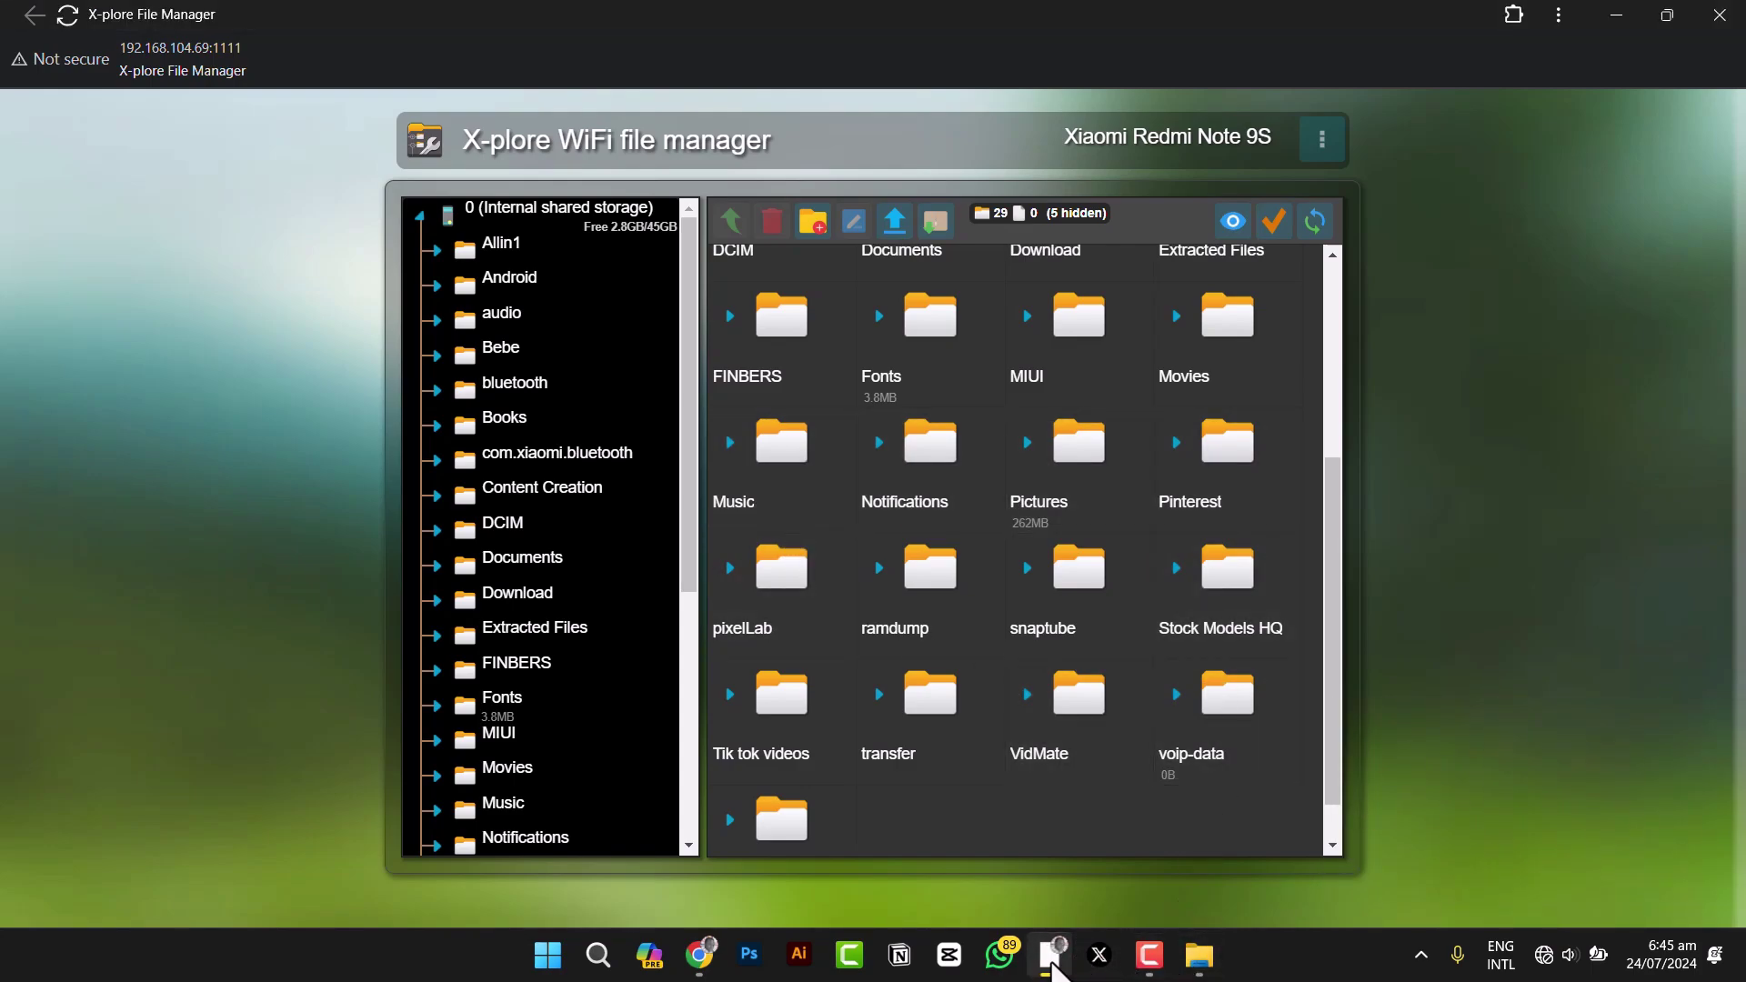
Step: Close the X-plore app window, the Chrome browser and the Downloads folder window
mouse_move(1052, 955)
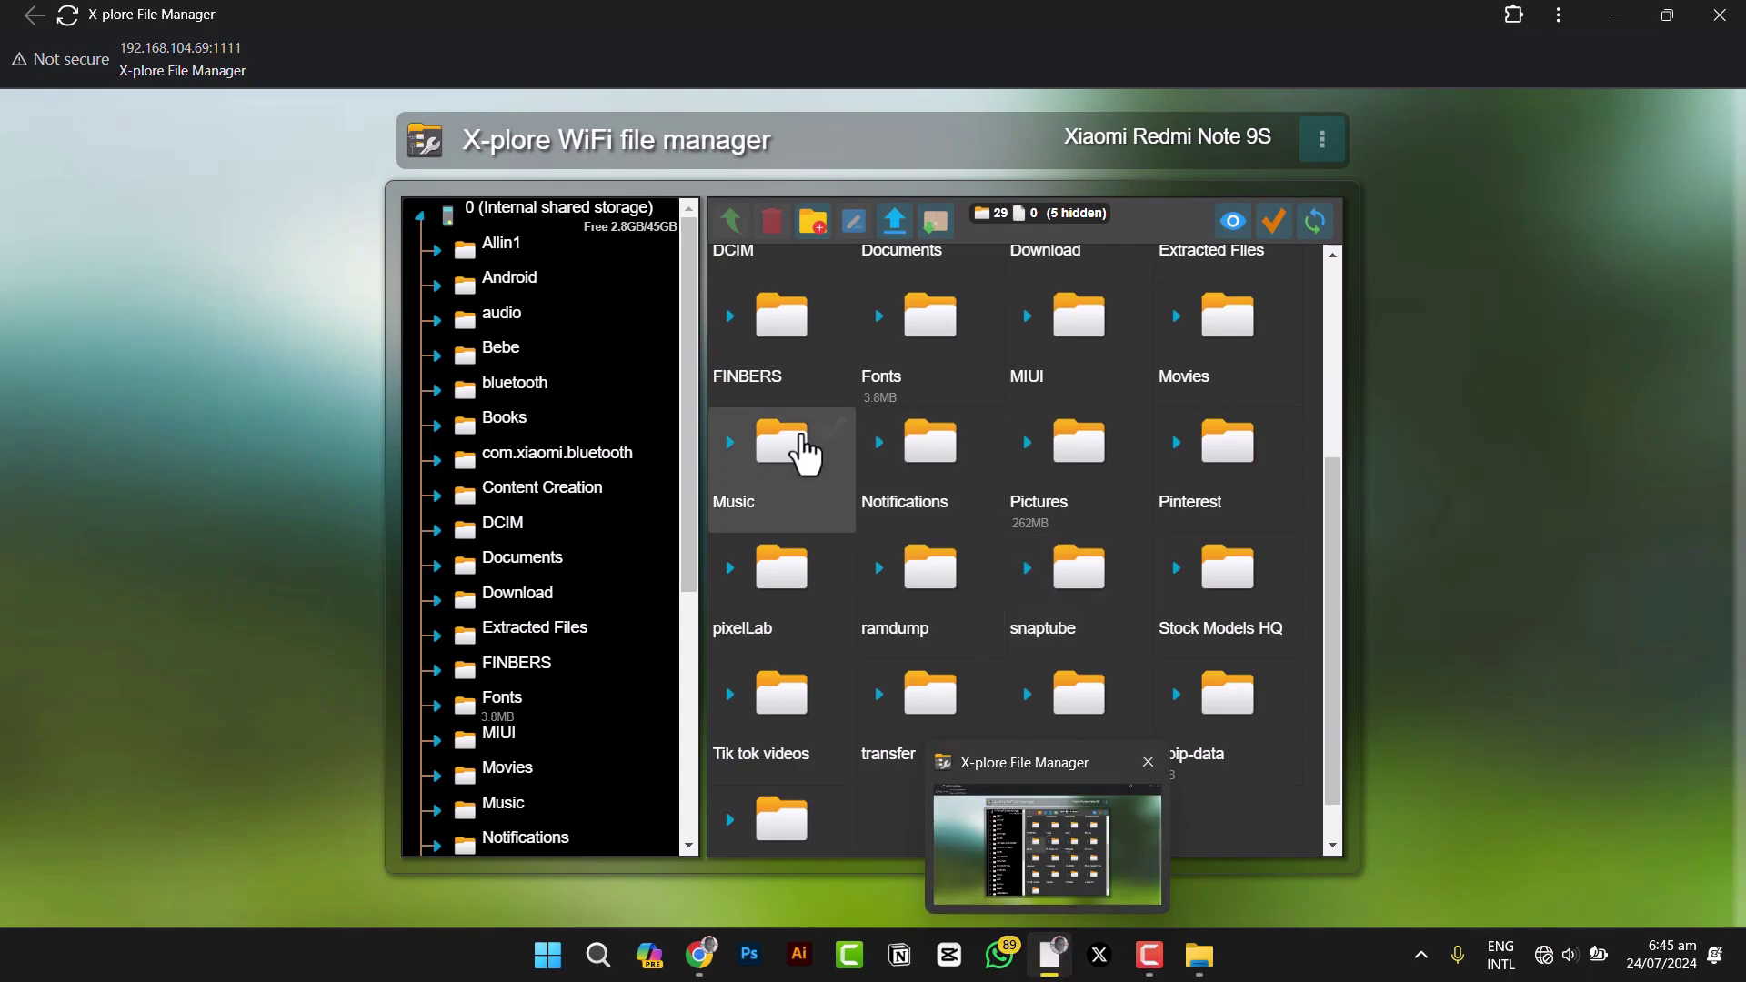
click(1719, 15)
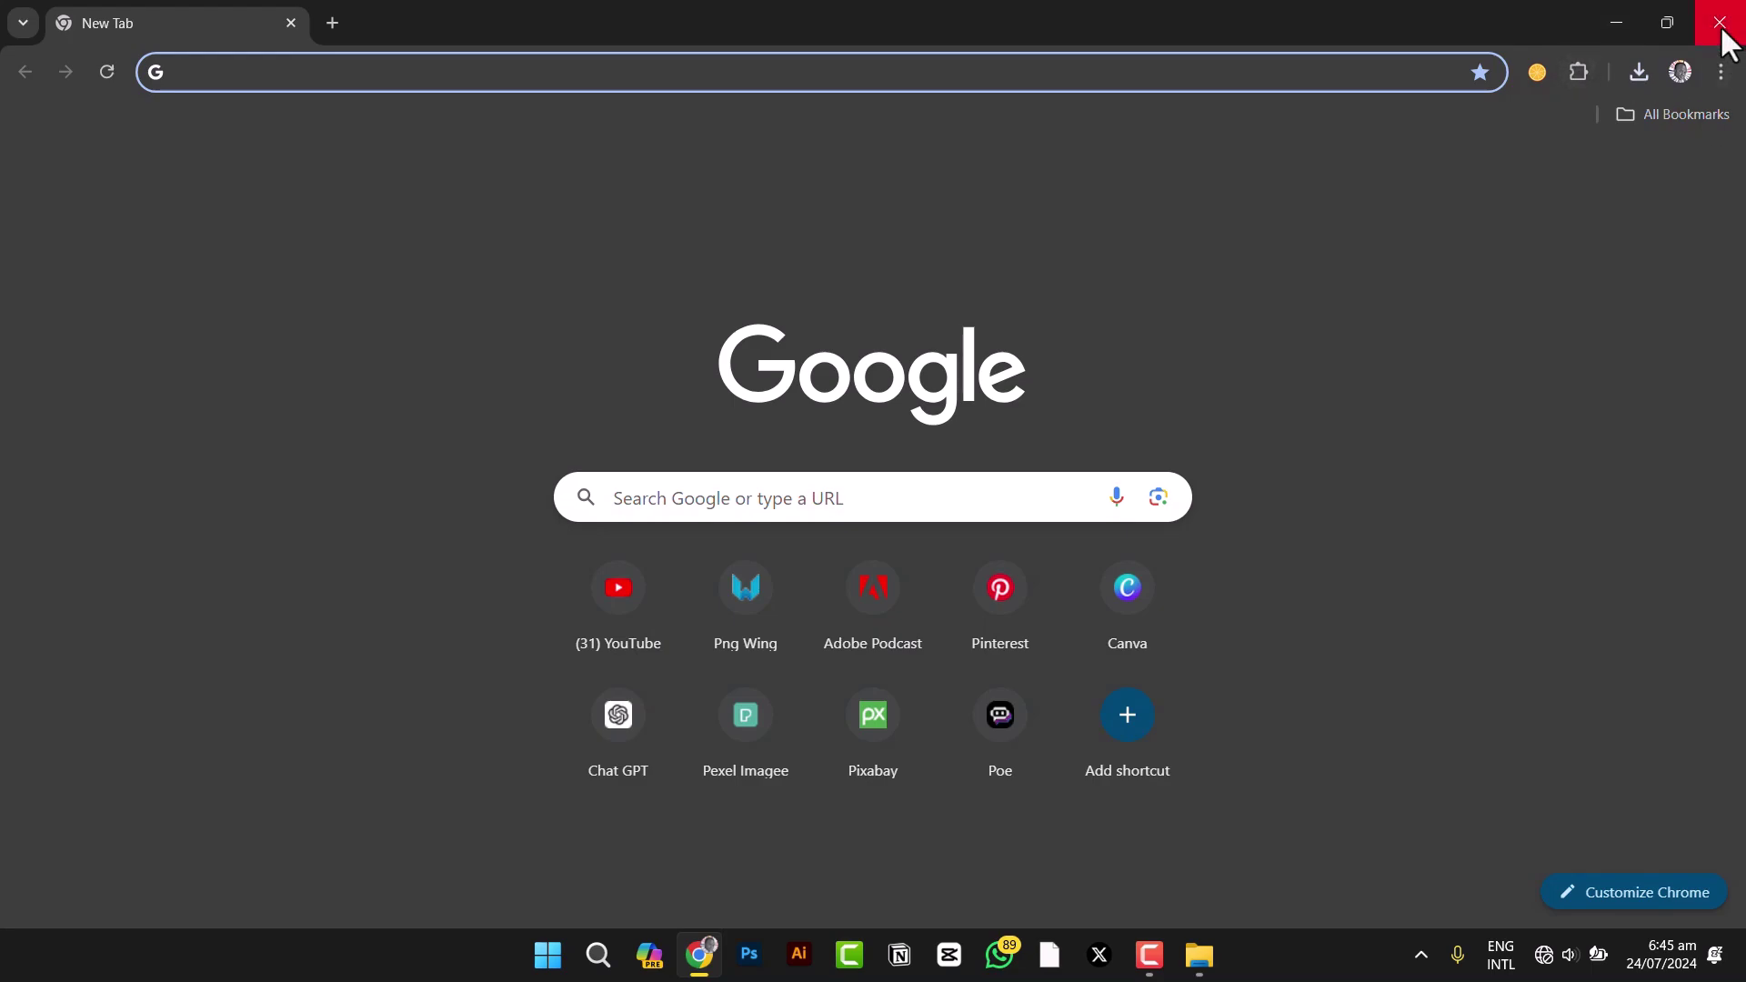
click(1722, 27)
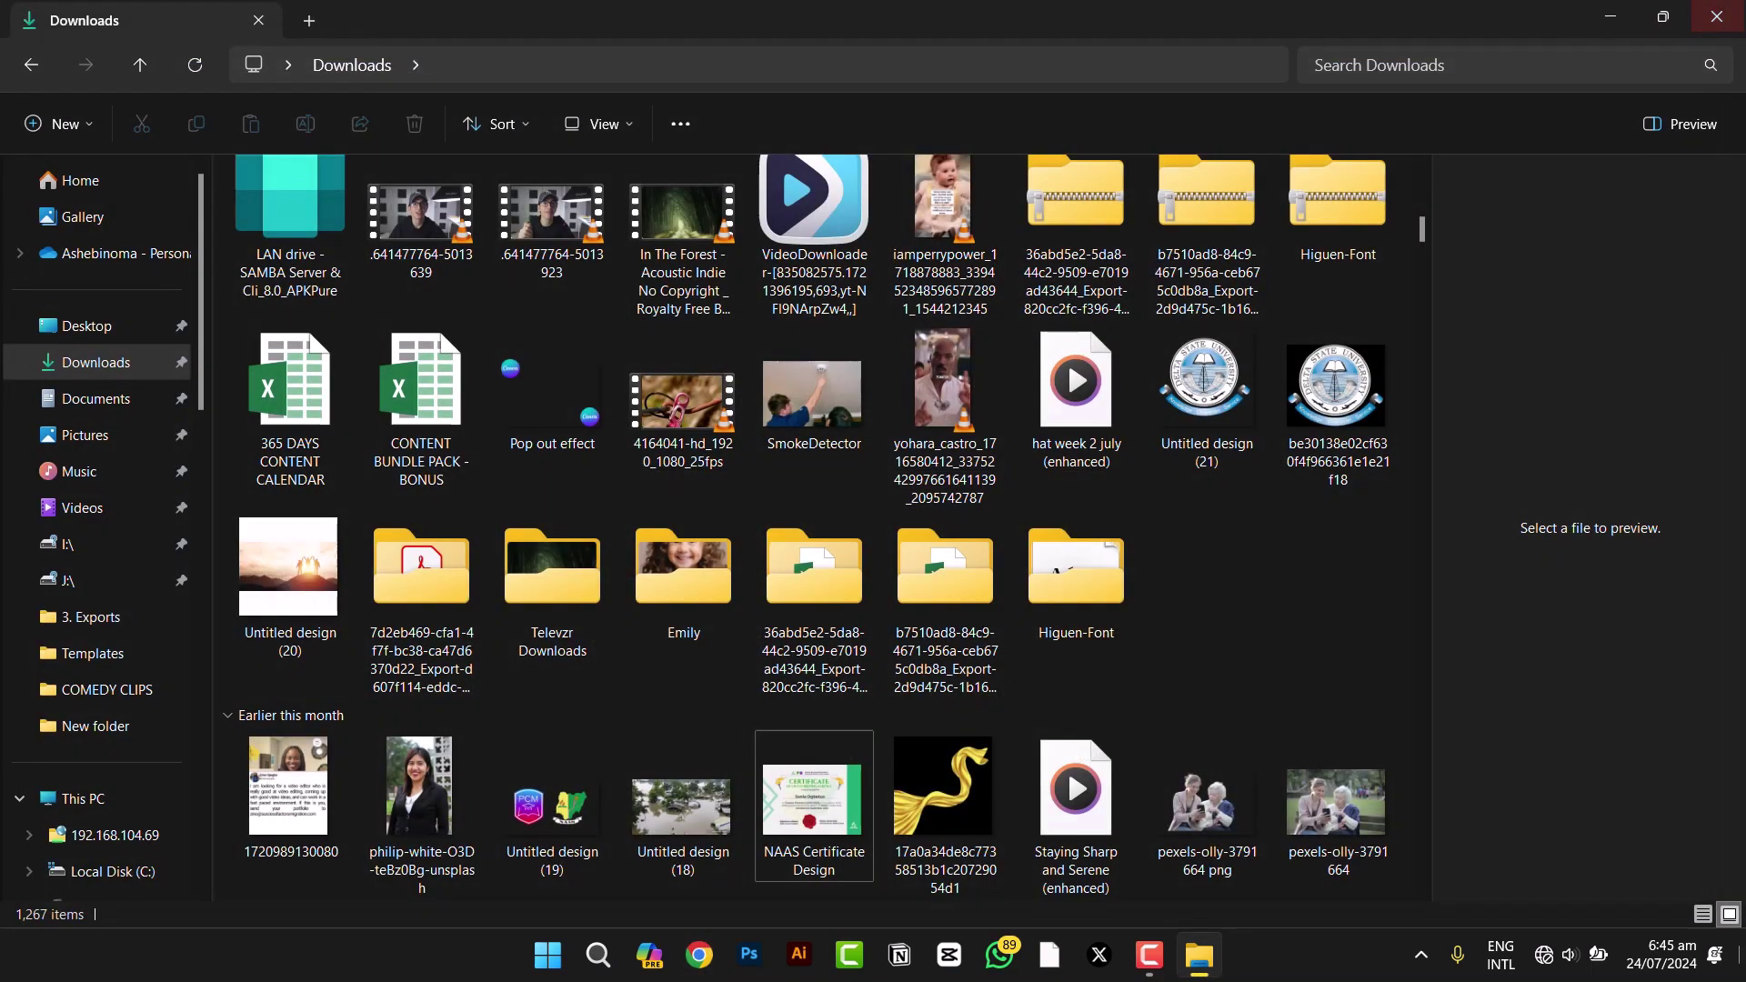
click(1719, 17)
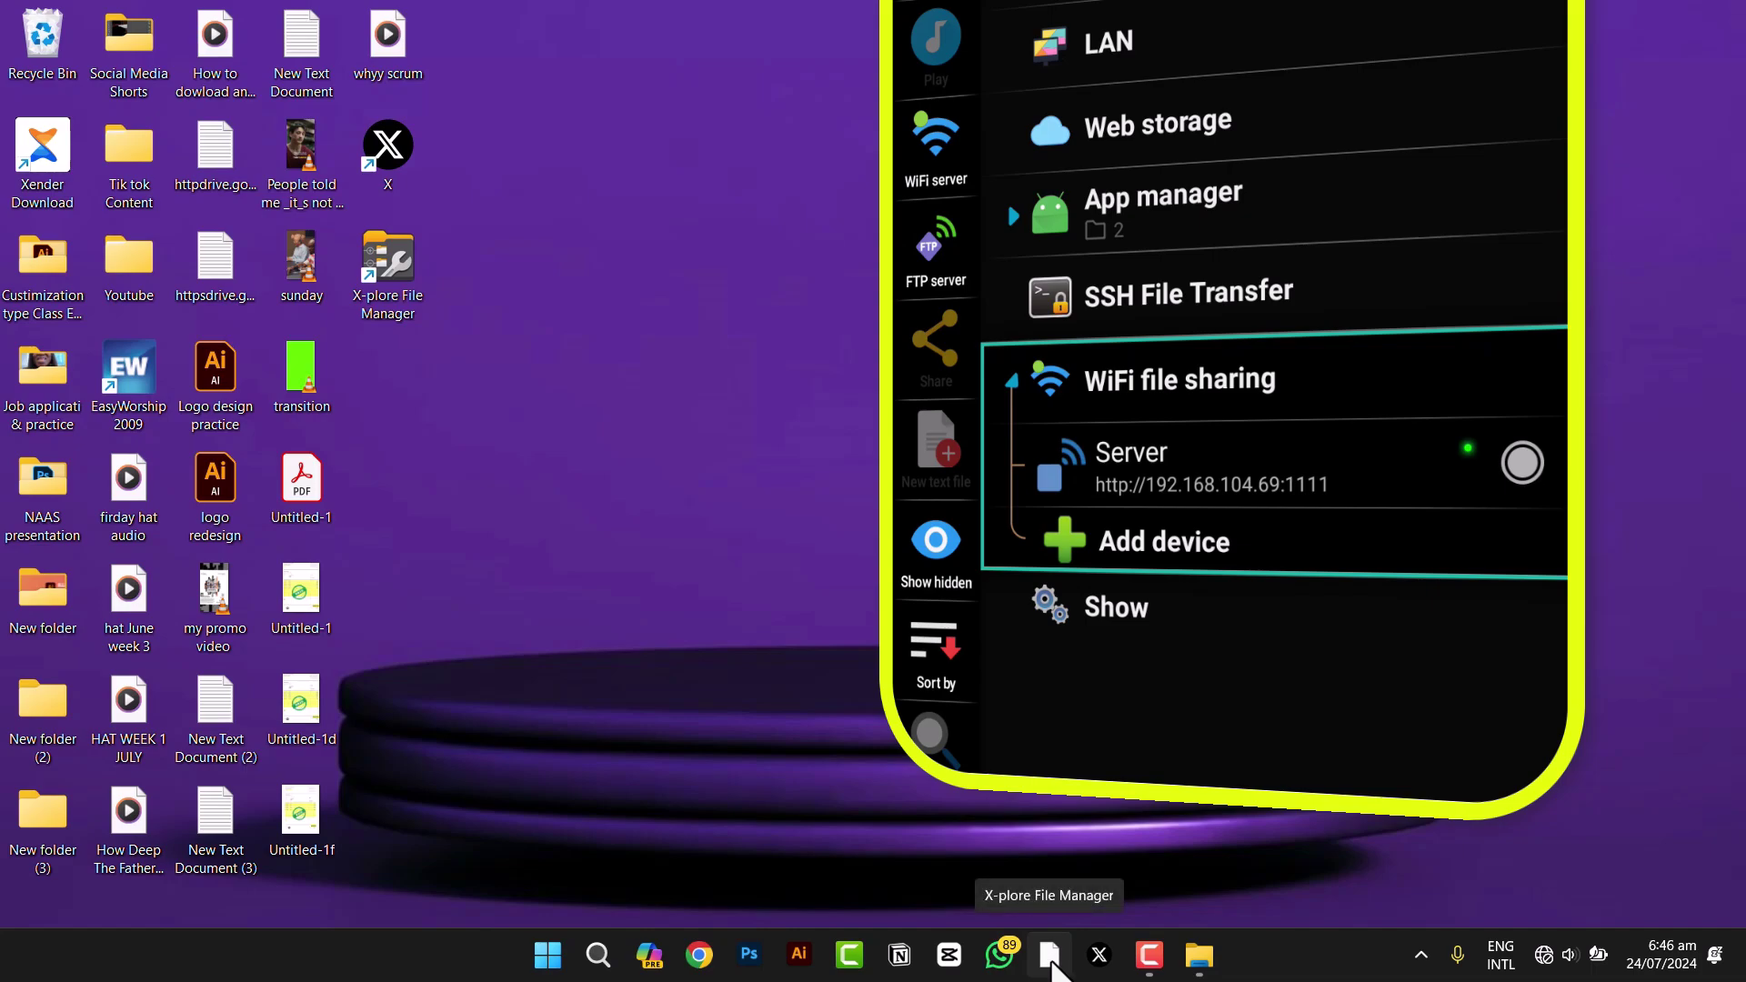
Step: Launch the X-plore File Manager app pinned to the taskbar
click(1053, 964)
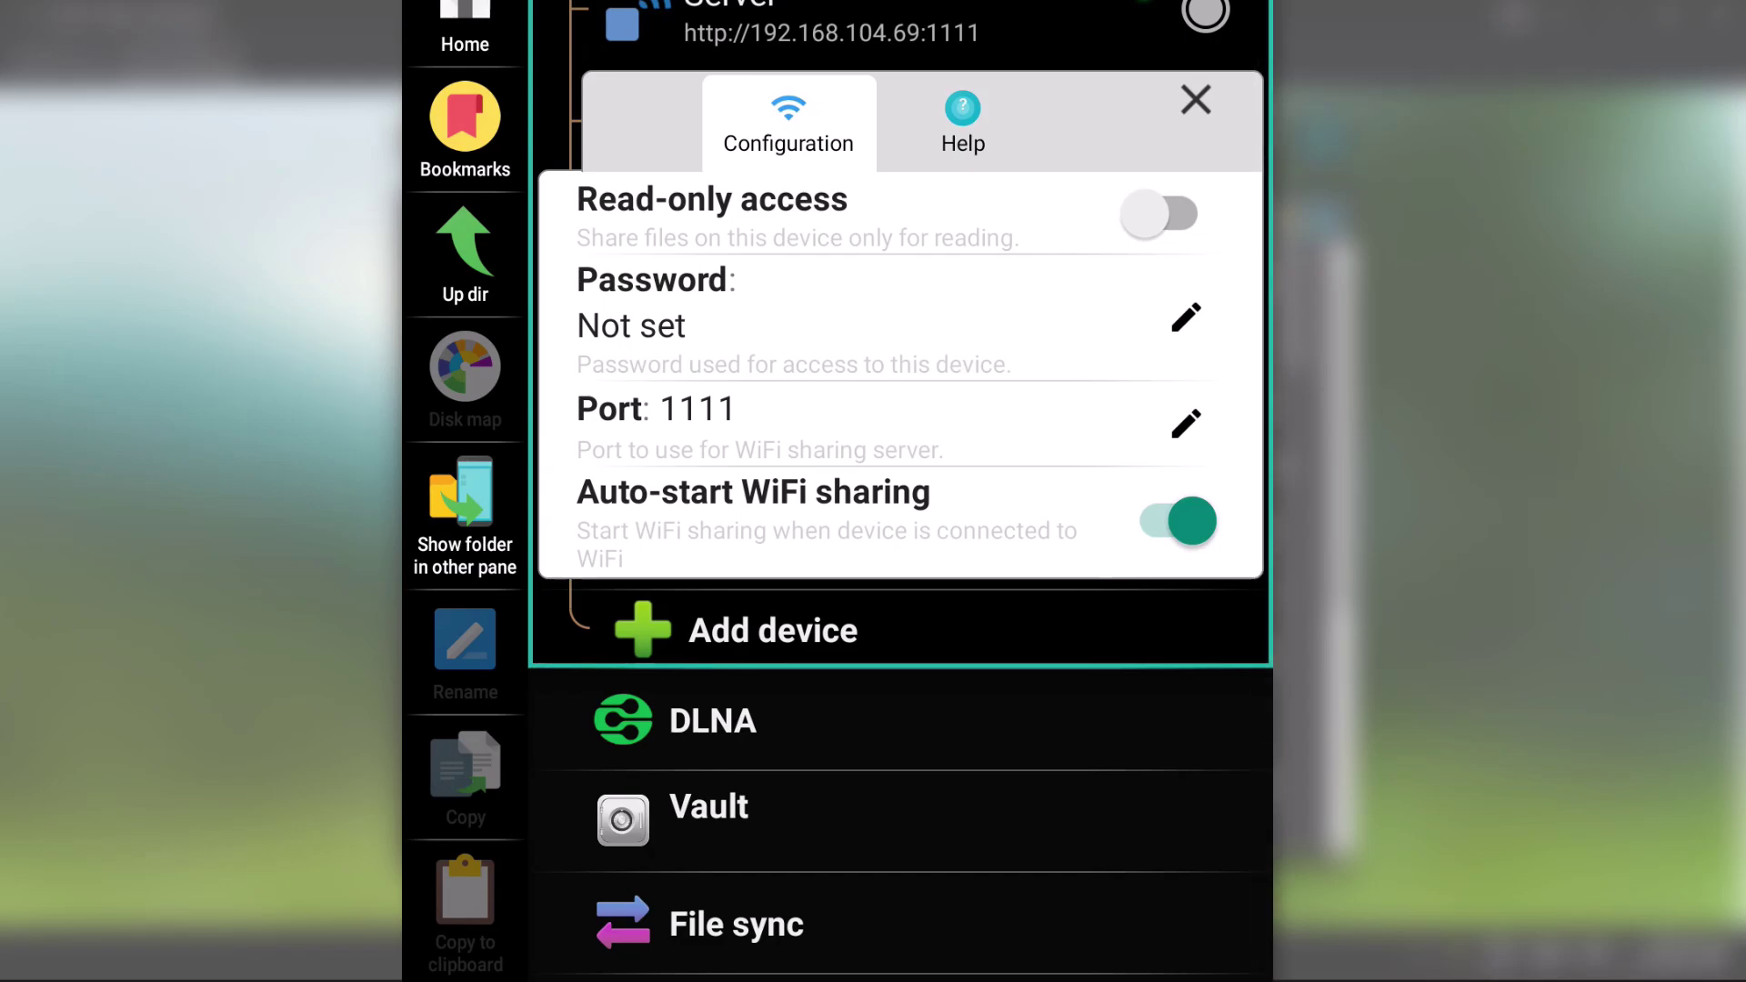
Step: Toggle auto-start WiFi sharing and read-only access off and on, leaving auto-start on and read-only off
click(1178, 521)
click(1178, 521)
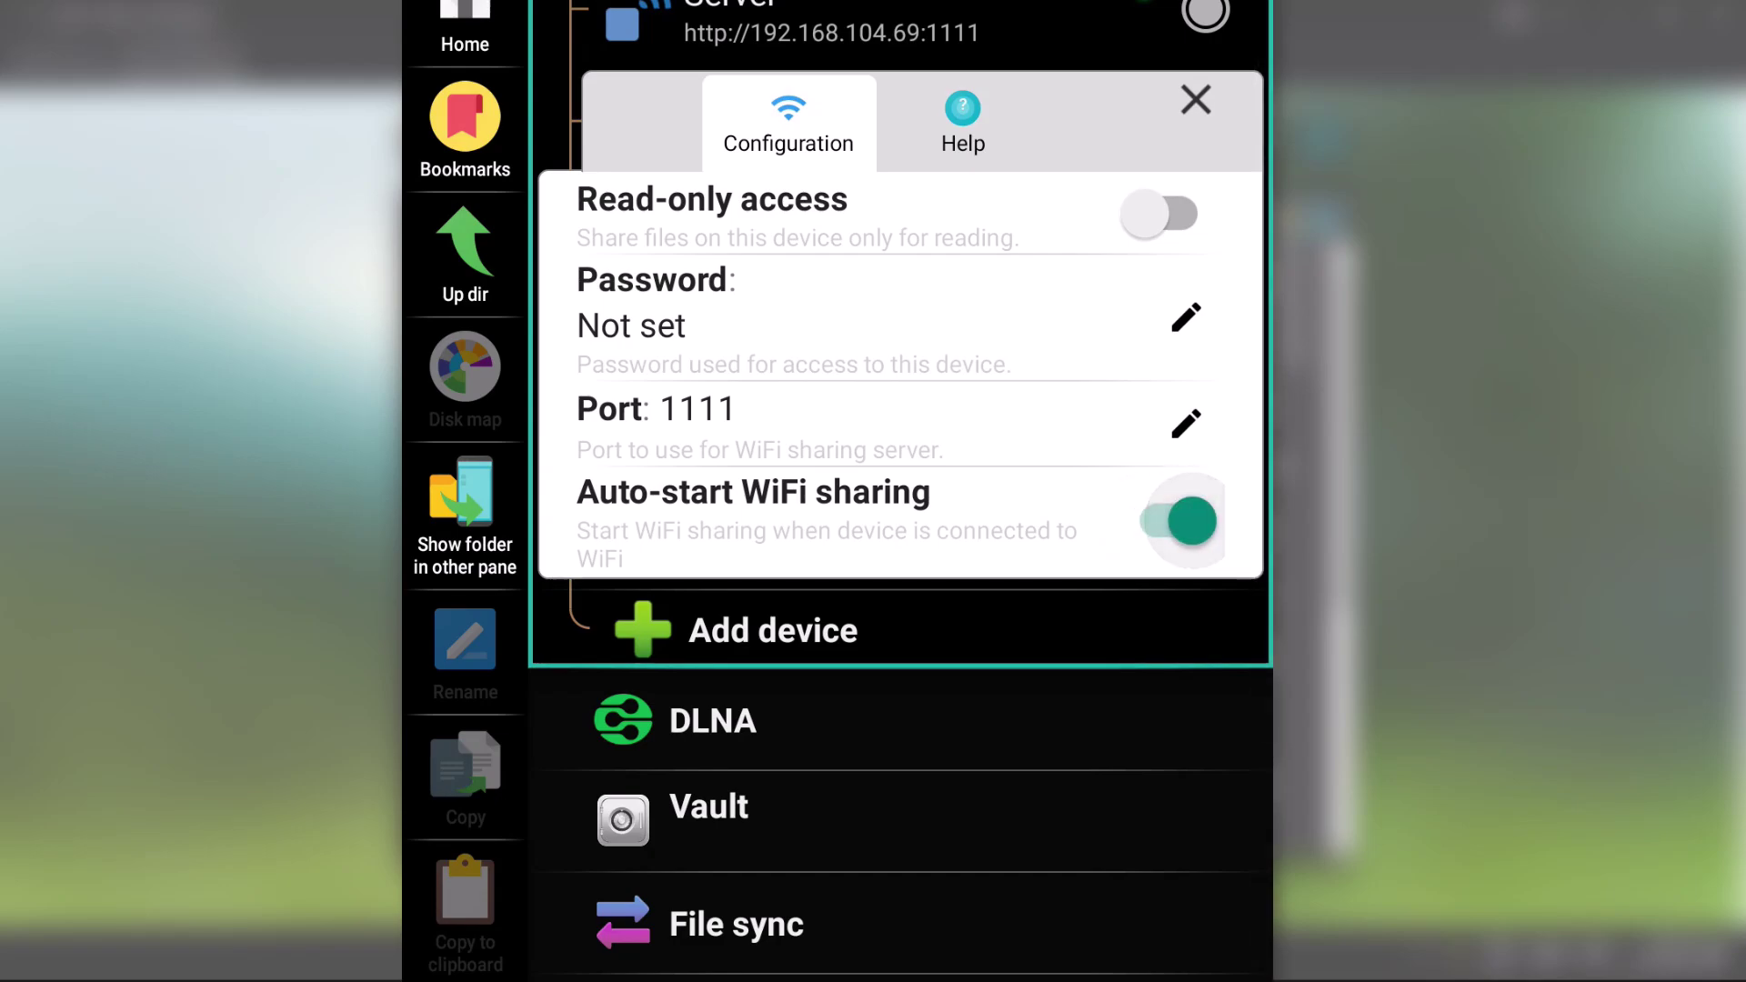
click(1159, 214)
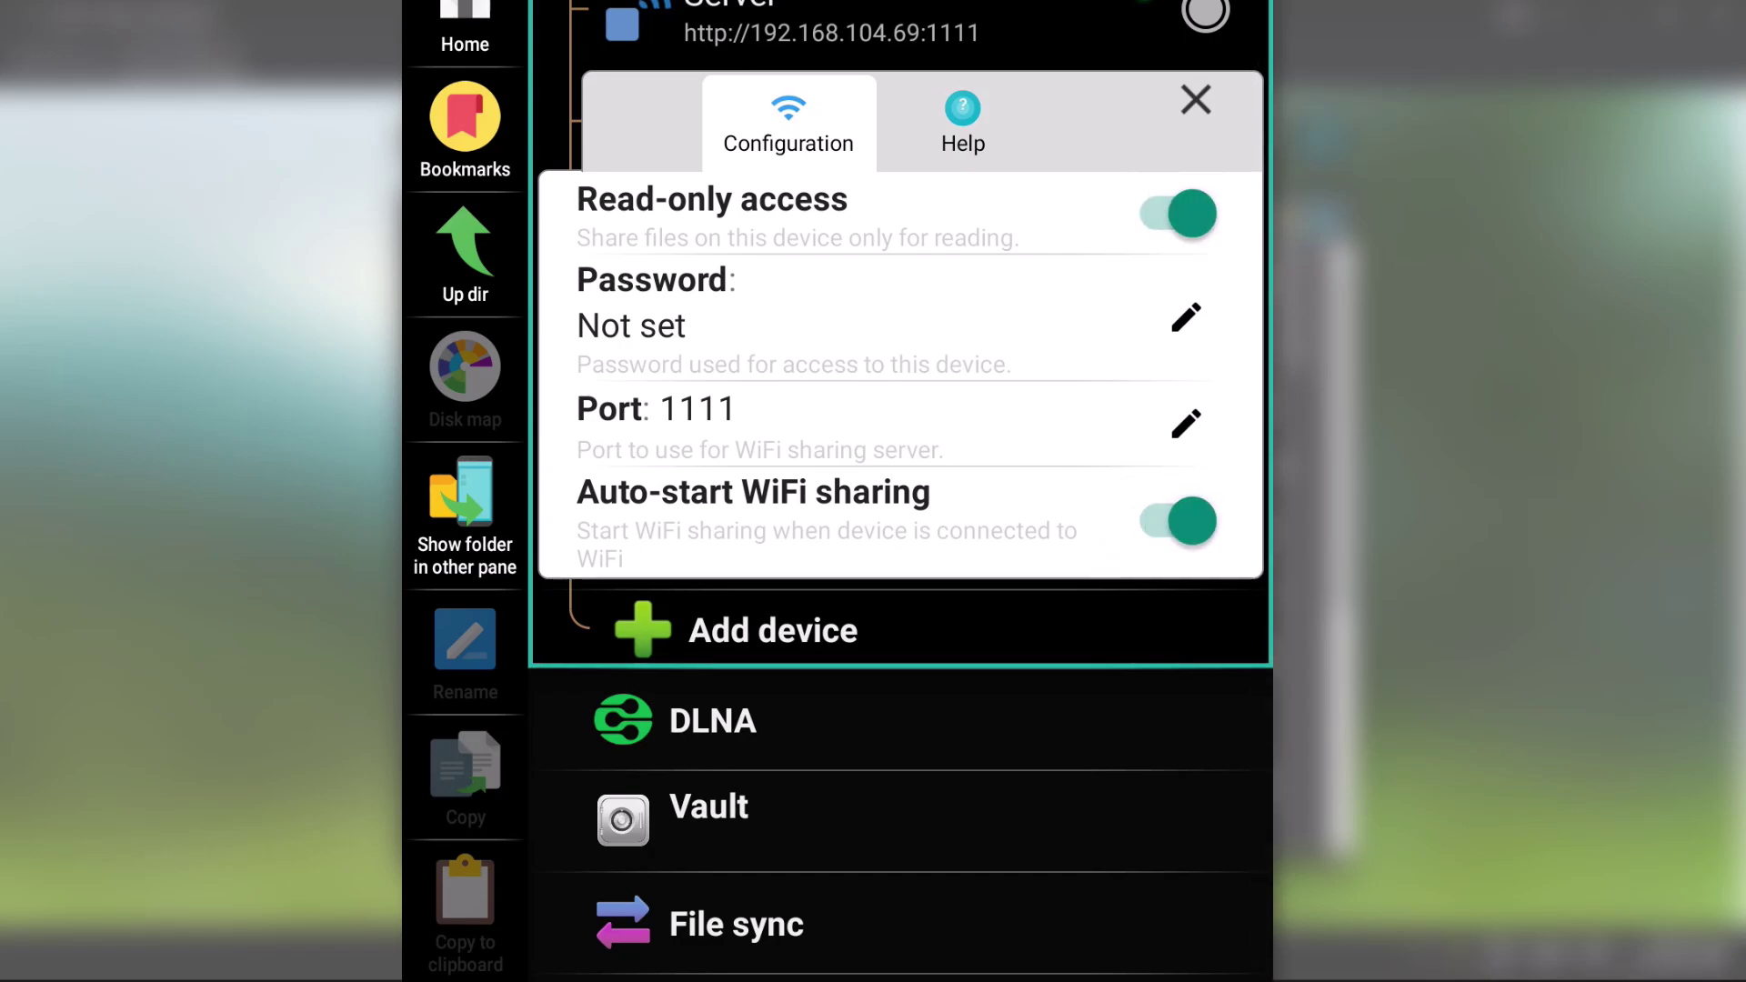
click(1159, 214)
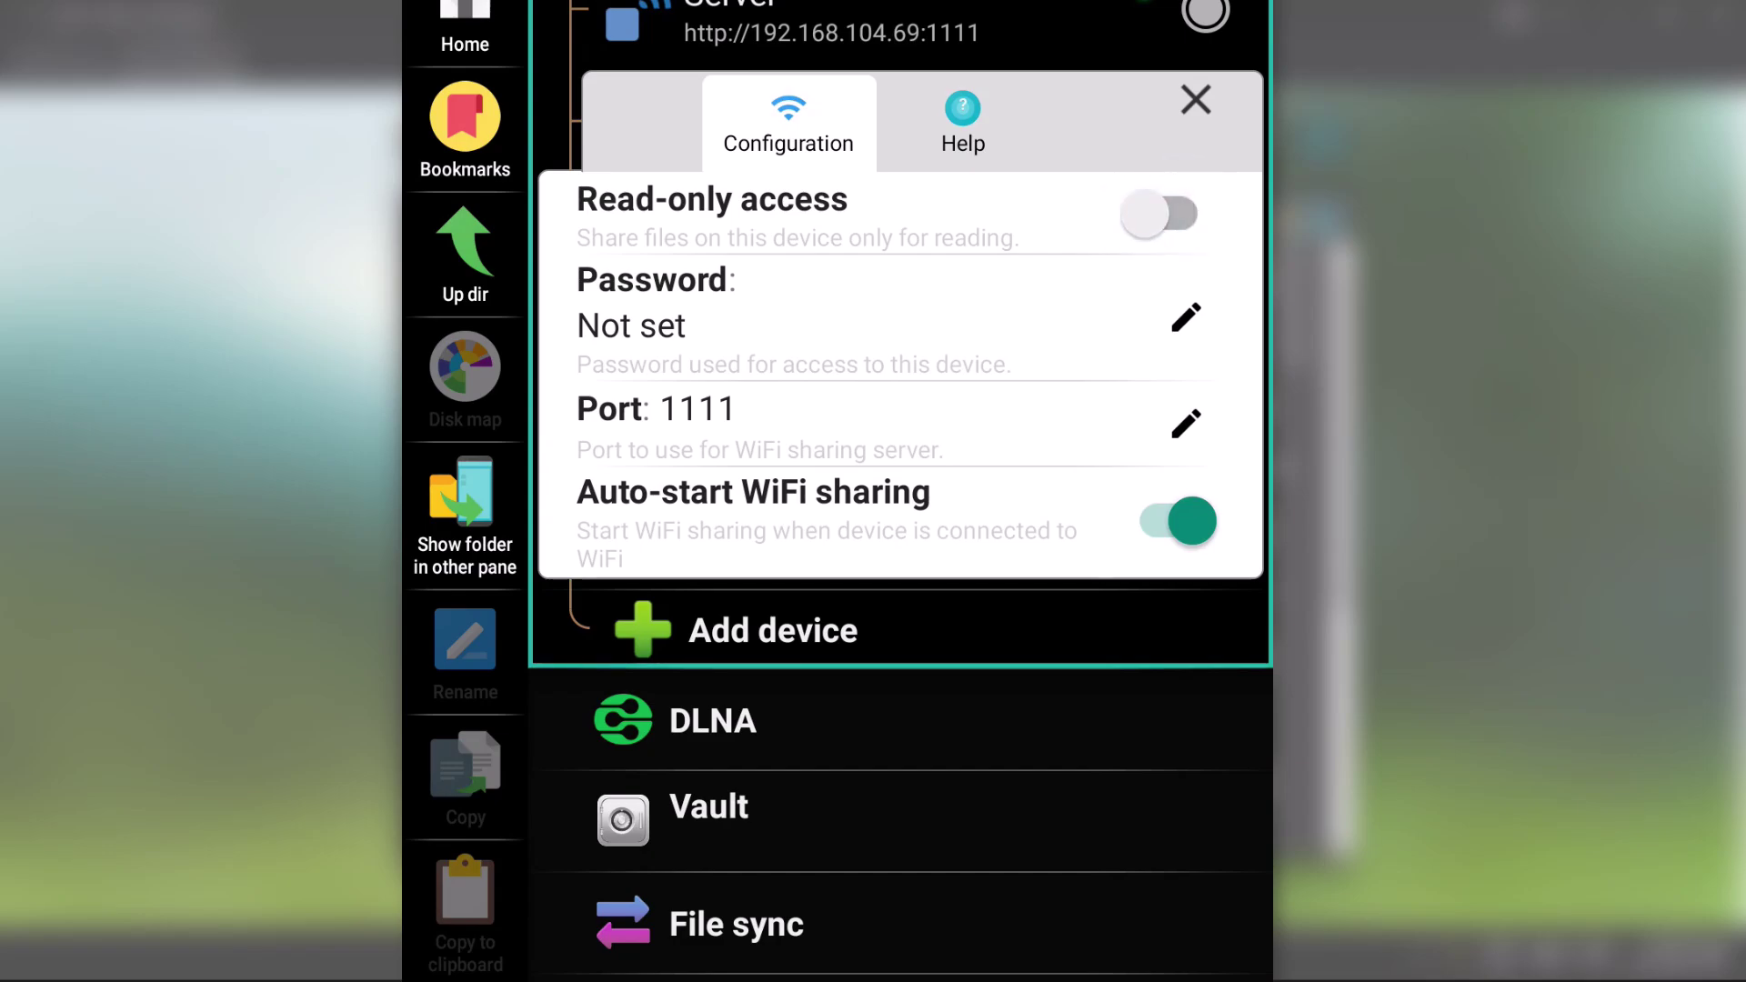